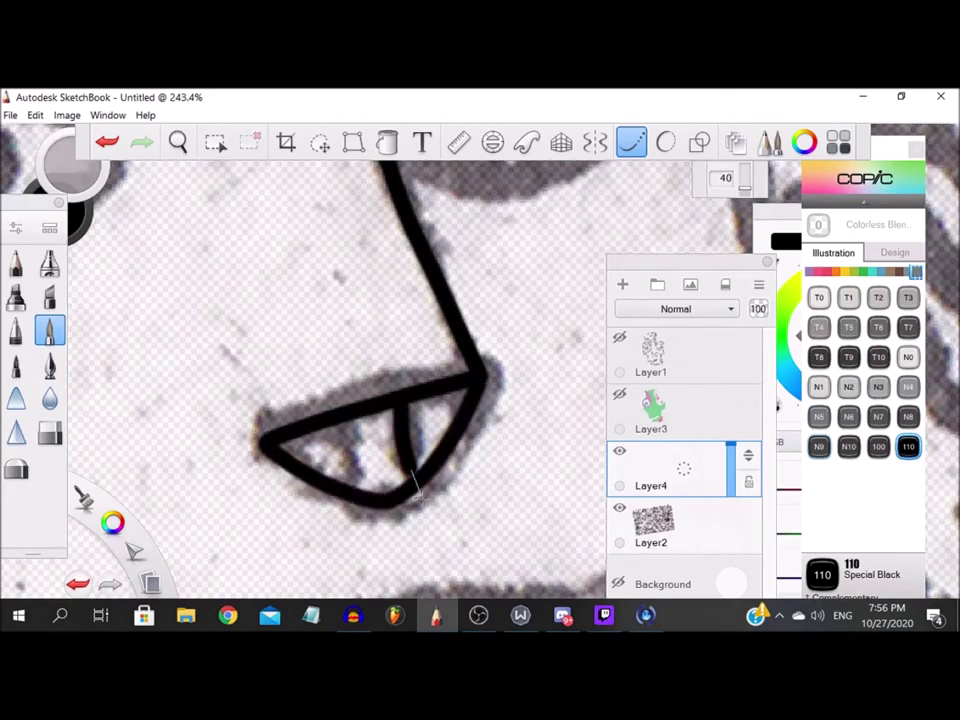
# Step: Ink the lips, the chin curve and the right face contour in black over the sketch on Layer4
pyautogui.scroll(-5, 360, 492)
pyautogui.scroll(3, 403, 471)
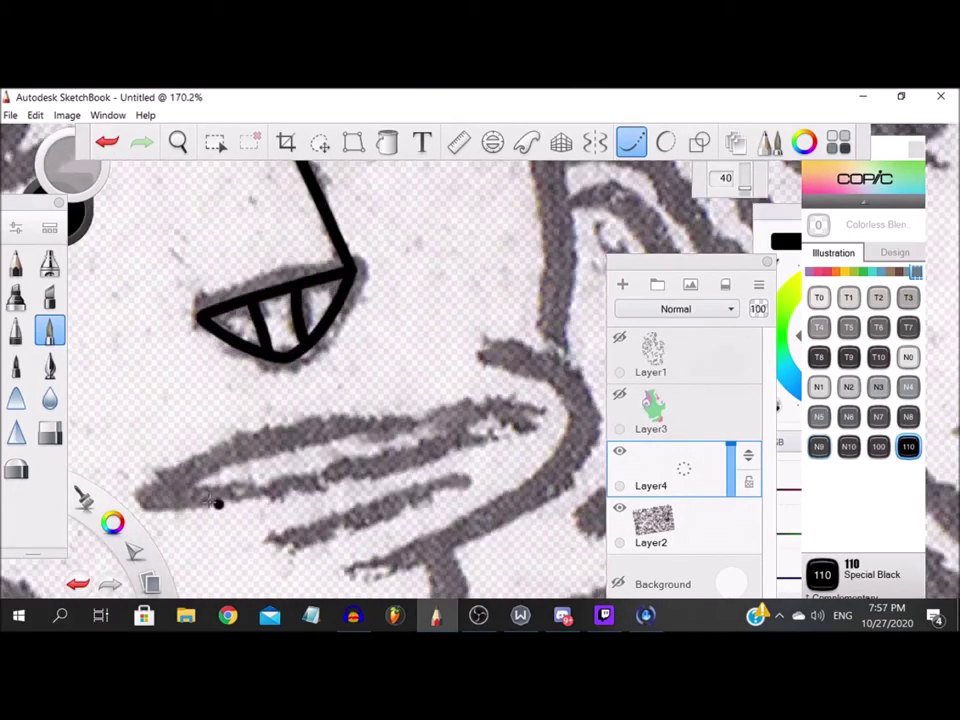
pyautogui.moveTo(224, 458); pyautogui.dragTo(432, 418)
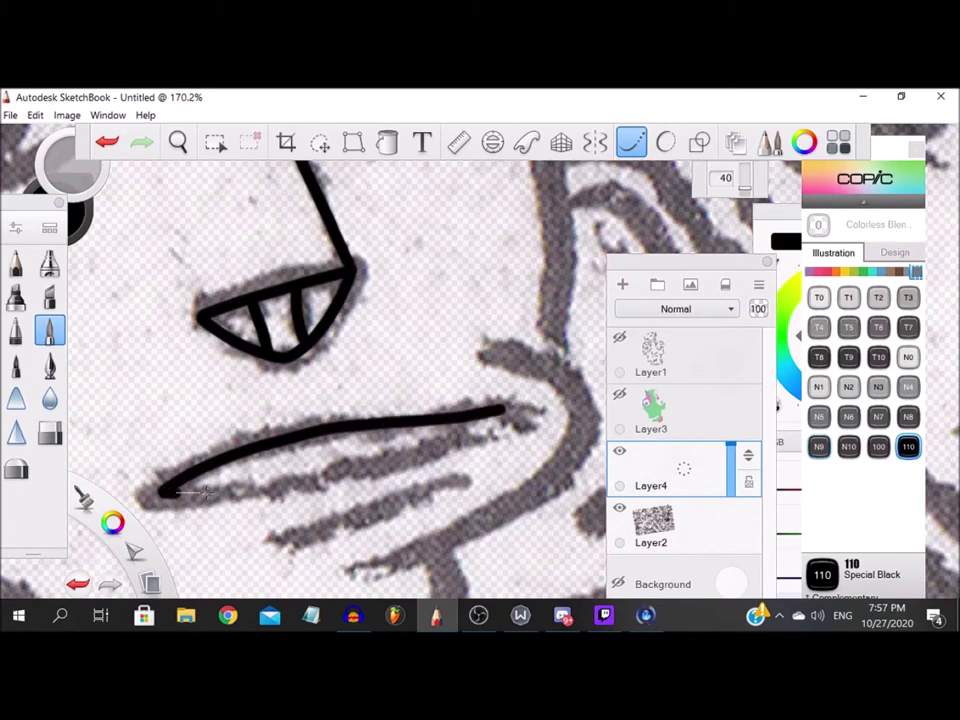
pyautogui.moveTo(165, 492)
pyautogui.mouseDown()
pyautogui.moveTo(290, 485)
pyautogui.moveTo(505, 410)
pyautogui.mouseUp()
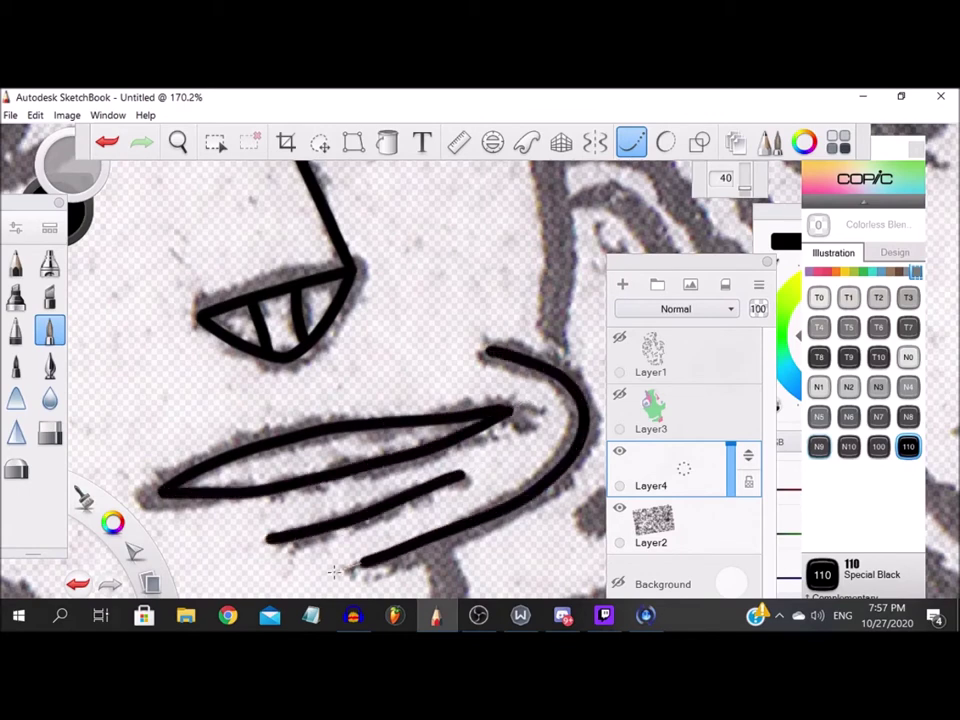
pyautogui.scroll(-4, 511, 507)
pyautogui.scroll(2, 401, 317)
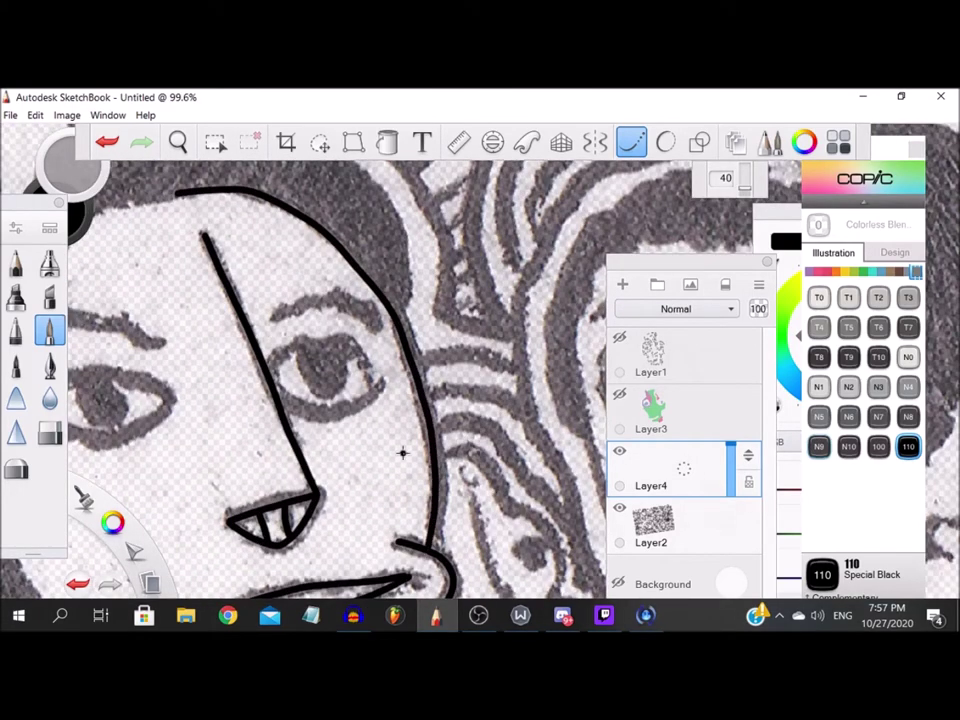
# Step: Outline the face's right eye and fill its pupil with solid black
pyautogui.scroll(7, 252, 400)
pyautogui.moveTo(265, 370)
pyautogui.mouseDown()
pyautogui.moveTo(553, 422)
pyautogui.moveTo(590, 506)
pyautogui.moveTo(480, 557)
pyautogui.moveTo(370, 562)
pyautogui.moveTo(228, 493)
pyautogui.mouseUp()
pyautogui.moveTo(314, 352)
pyautogui.mouseDown()
pyautogui.moveTo(310, 394)
pyautogui.moveTo(336, 456)
pyautogui.moveTo(386, 504)
pyautogui.moveTo(448, 504)
pyautogui.moveTo(488, 439)
pyautogui.moveTo(475, 364)
pyautogui.moveTo(368, 349)
pyautogui.moveTo(310, 386)
pyautogui.moveTo(340, 449)
pyautogui.moveTo(410, 491)
pyautogui.moveTo(468, 464)
pyautogui.moveTo(478, 380)
pyautogui.moveTo(384, 358)
pyautogui.moveTo(322, 396)
pyautogui.moveTo(374, 454)
pyautogui.moveTo(449, 467)
pyautogui.mouseUp()
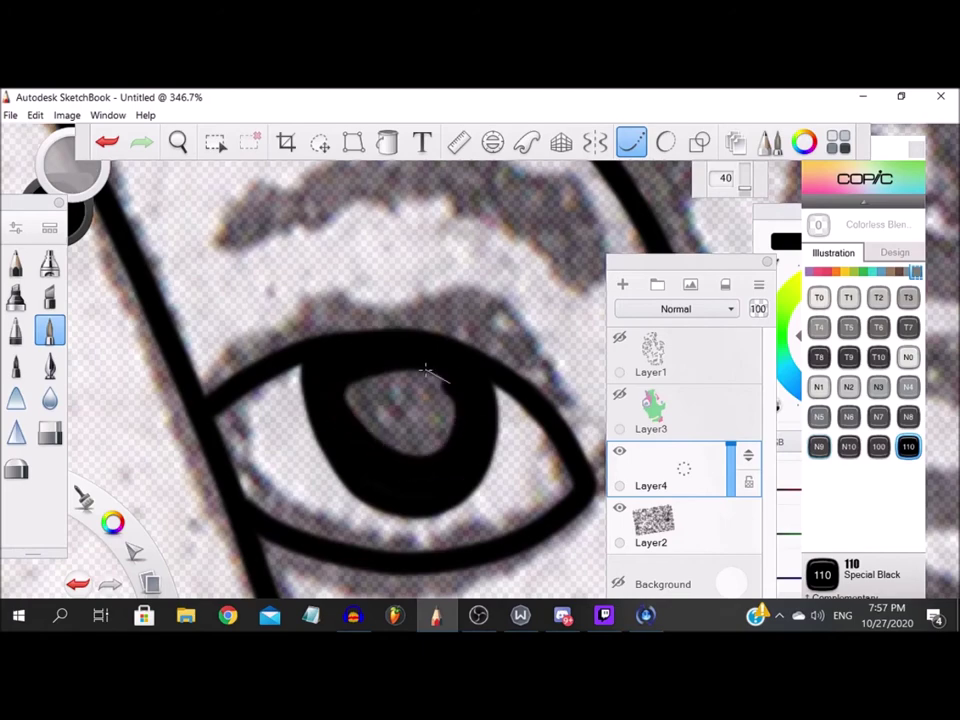
pyautogui.moveTo(425, 371)
pyautogui.mouseDown()
pyautogui.moveTo(349, 388)
pyautogui.moveTo(348, 430)
pyautogui.mouseUp()
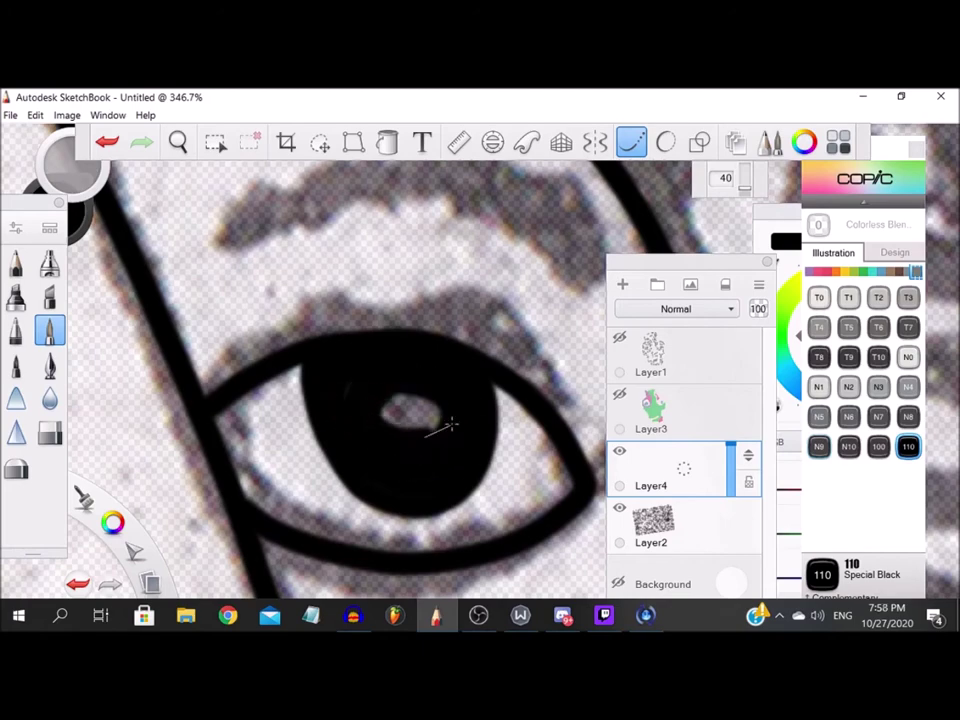
pyautogui.scroll(4, 428, 365)
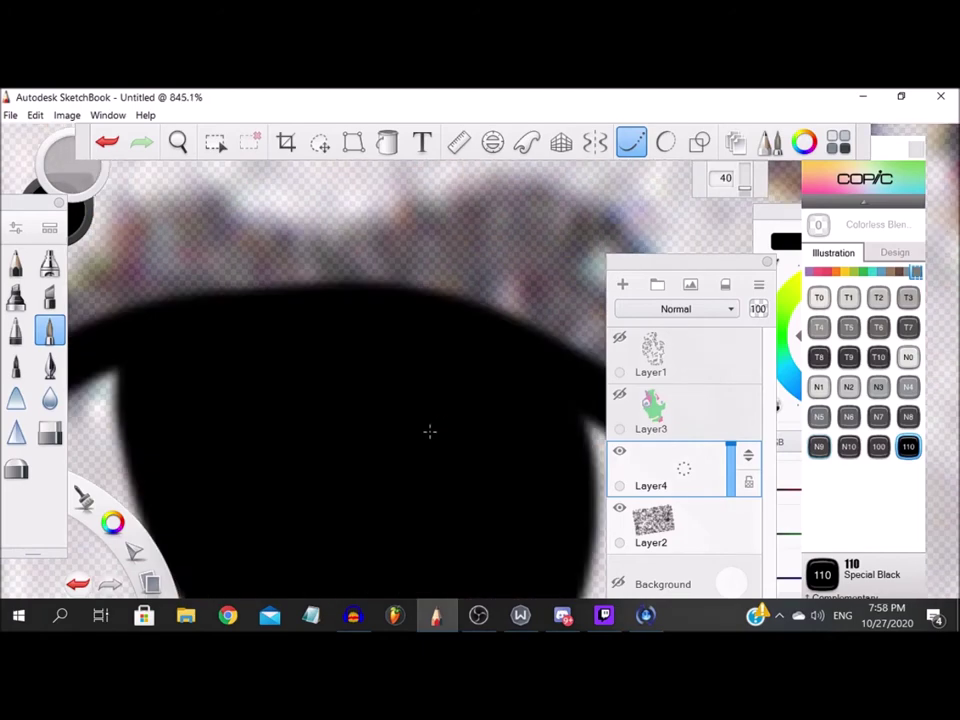
# Step: Outline the face's left eye and fill its pupil with solid black, closing the remaining gaps
pyautogui.scroll(-12, 450, 420)
pyautogui.scroll(4, 318, 460)
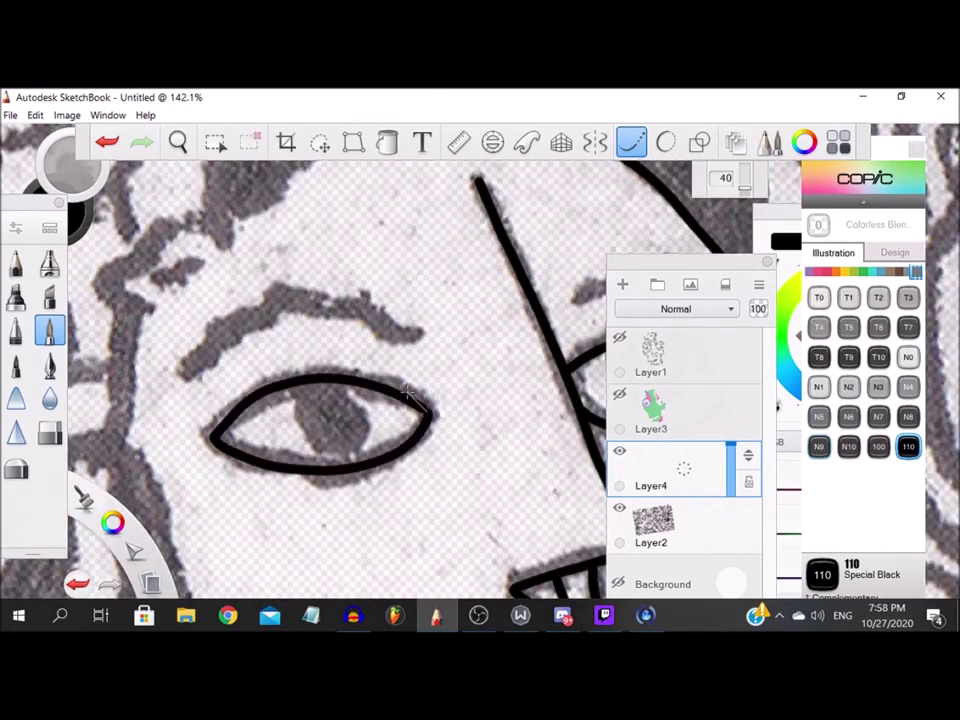
pyautogui.scroll(3, 408, 392)
pyautogui.moveTo(222, 320)
pyautogui.mouseDown()
pyautogui.moveTo(228, 449)
pyautogui.moveTo(295, 491)
pyautogui.moveTo(380, 461)
pyautogui.moveTo(300, 325)
pyautogui.mouseUp()
pyautogui.moveTo(217, 372)
pyautogui.mouseDown()
pyautogui.moveTo(240, 440)
pyautogui.moveTo(311, 478)
pyautogui.moveTo(318, 343)
pyautogui.mouseUp()
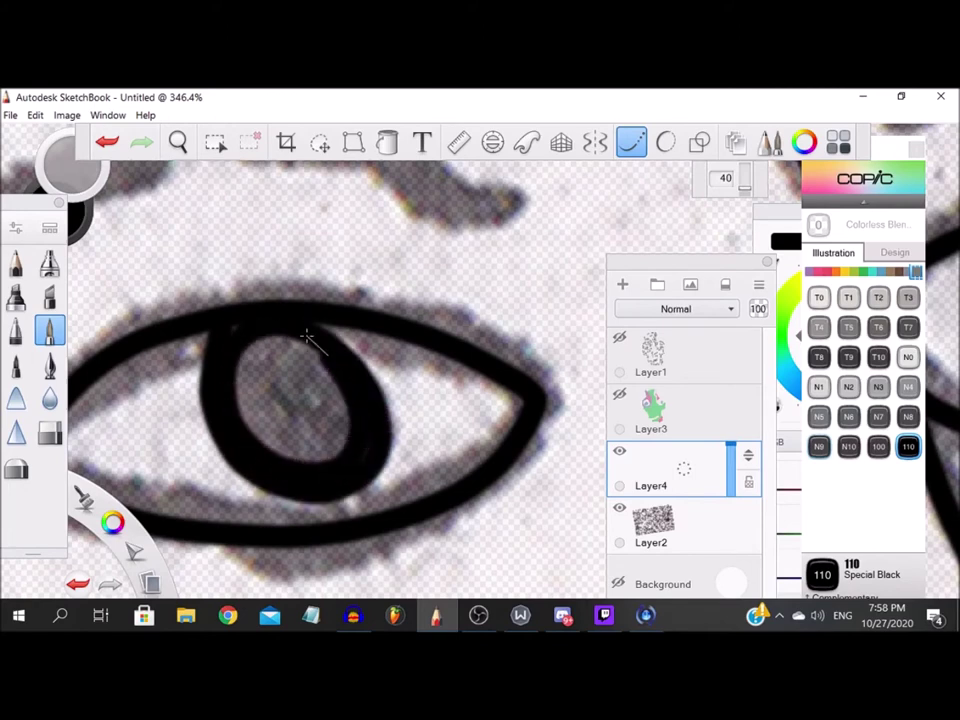
pyautogui.moveTo(224, 376)
pyautogui.mouseDown()
pyautogui.moveTo(268, 441)
pyautogui.moveTo(333, 455)
pyautogui.mouseUp()
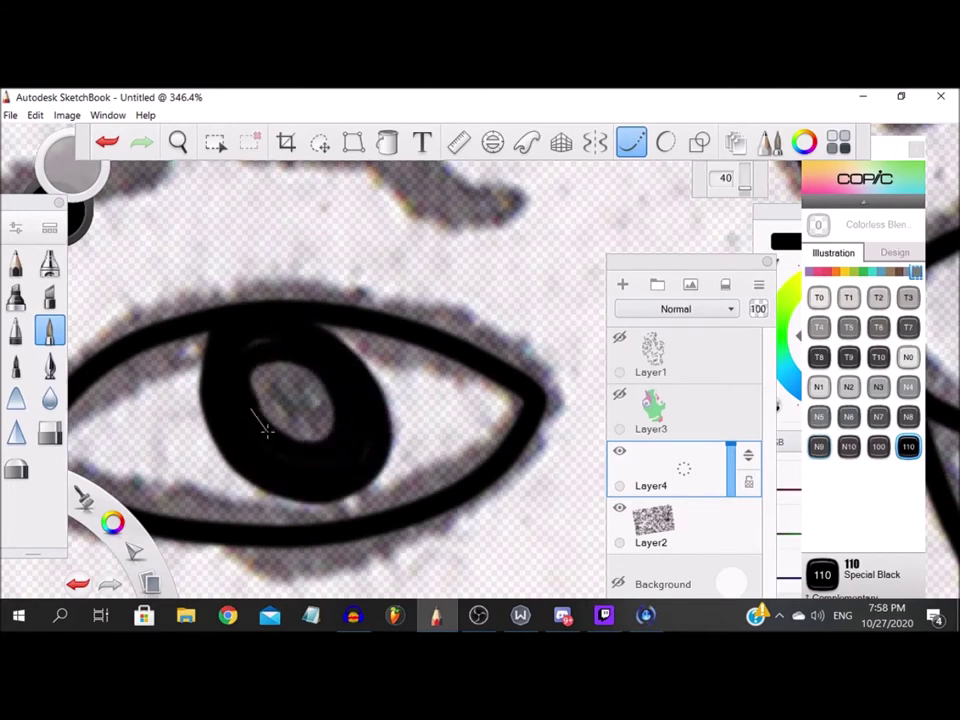
pyautogui.moveTo(313, 366)
pyautogui.mouseDown()
pyautogui.moveTo(244, 375)
pyautogui.moveTo(305, 428)
pyautogui.mouseUp()
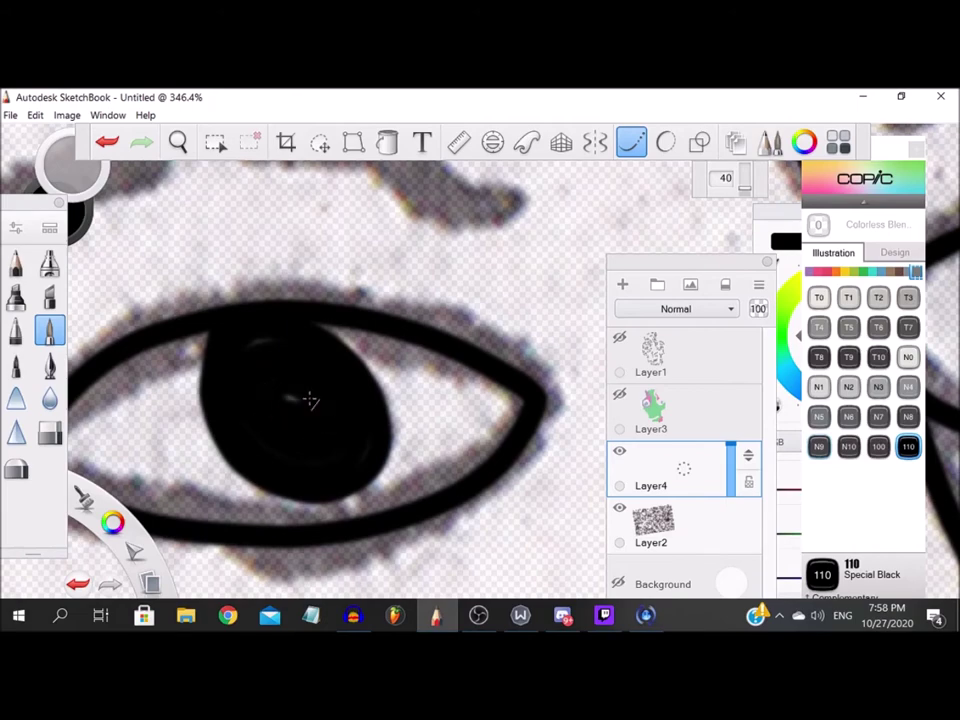
pyautogui.scroll(-8, 335, 424)
pyautogui.scroll(1, 341, 422)
pyautogui.scroll(-1, 331, 390)
pyautogui.scroll(7, 325, 396)
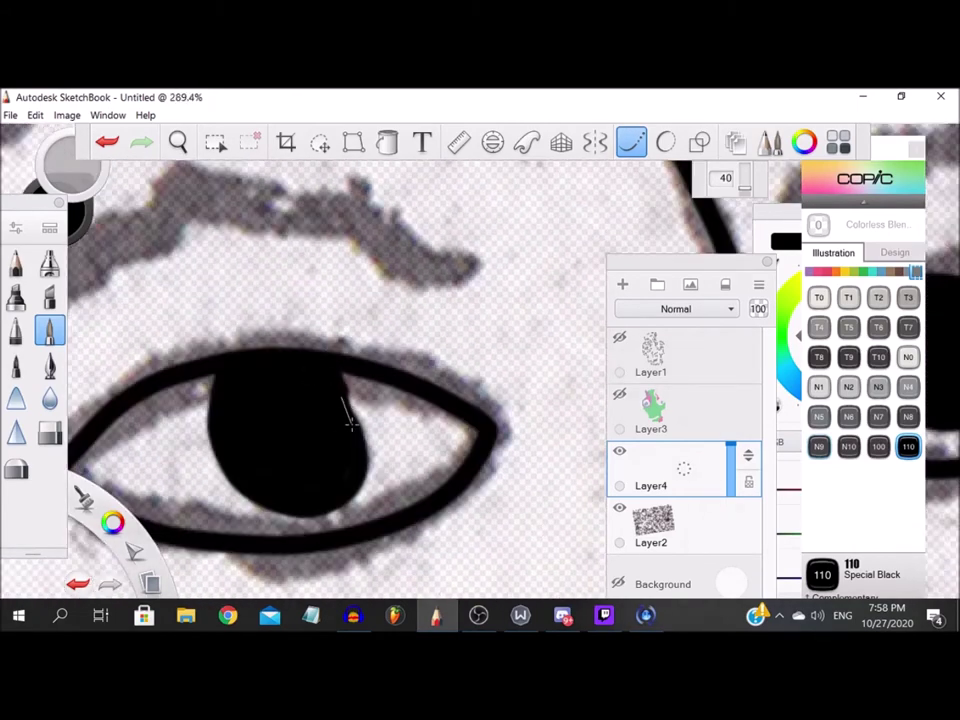
# Step: Trace both wavy eyebrows above the eyes with single black strokes
pyautogui.scroll(-6, 349, 416)
pyautogui.scroll(4, 275, 390)
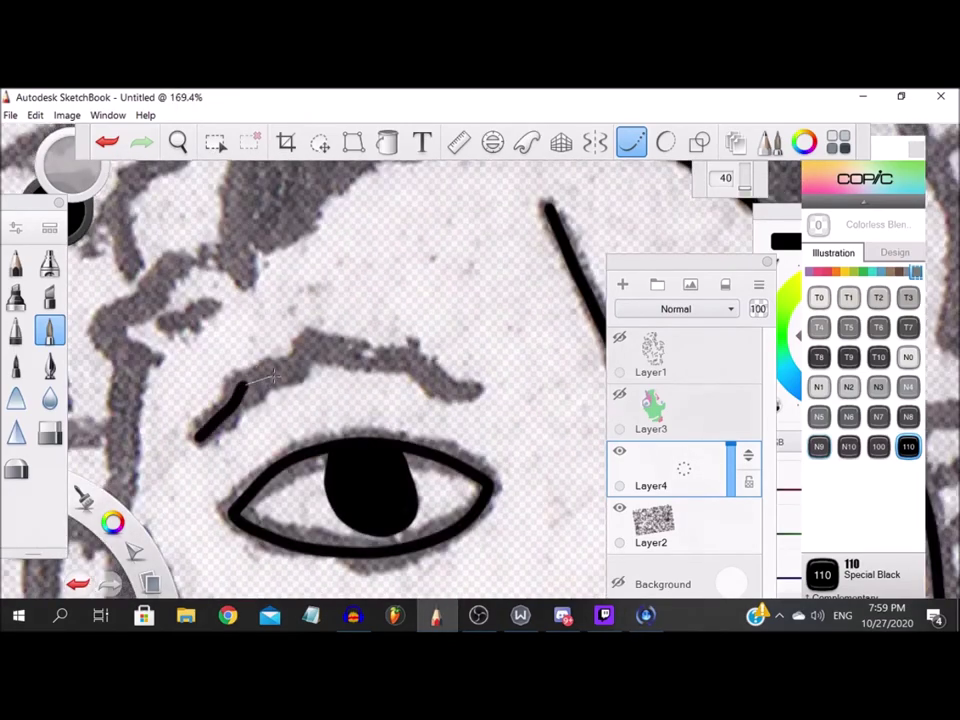
pyautogui.moveTo(486, 397); pyautogui.dragTo(488, 397)
pyautogui.scroll(-3, 220, 381)
pyautogui.scroll(4, 403, 363)
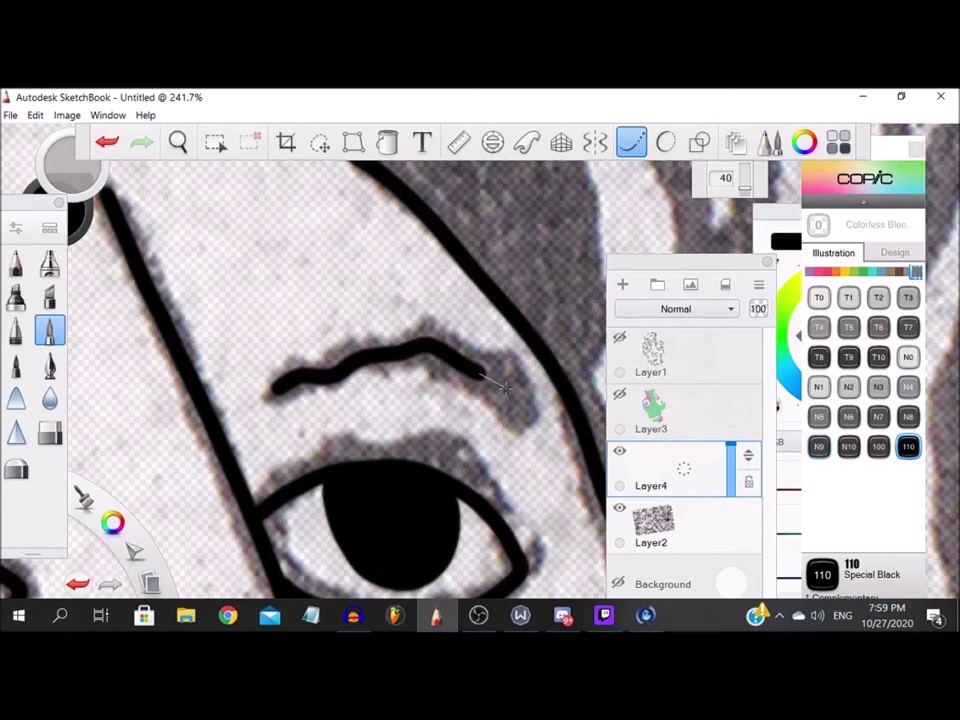
# Step: Trace the hairline across the forehead and the small curls at the left temple in black
pyautogui.scroll(-6, 411, 398)
pyautogui.scroll(6, 320, 462)
pyautogui.moveTo(604, 356)
pyautogui.mouseDown()
pyautogui.moveTo(467, 369)
pyautogui.moveTo(343, 403)
pyautogui.moveTo(214, 482)
pyautogui.moveTo(80, 540)
pyautogui.mouseUp()
pyautogui.scroll(-2, 145, 455)
pyautogui.scroll(5, 145, 455)
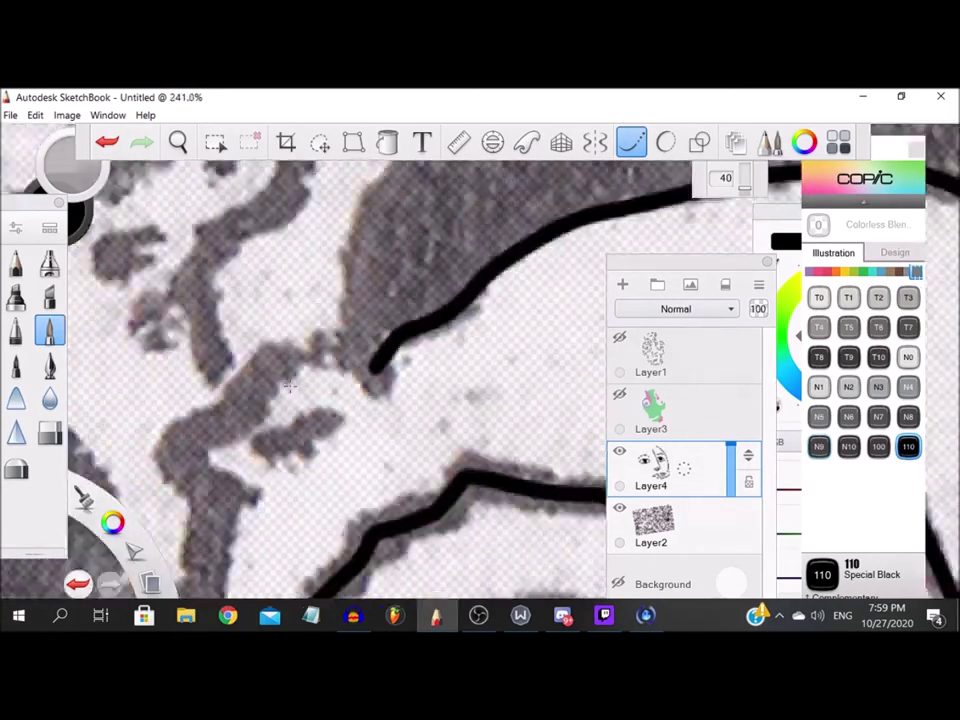
pyautogui.moveTo(493, 343)
pyautogui.mouseDown()
pyautogui.moveTo(385, 282)
pyautogui.moveTo(290, 347)
pyautogui.moveTo(287, 402)
pyautogui.moveTo(220, 402)
pyautogui.moveTo(147, 437)
pyautogui.moveTo(200, 520)
pyautogui.moveTo(272, 527)
pyautogui.mouseUp()
pyautogui.moveTo(425, 400)
pyautogui.mouseDown()
pyautogui.moveTo(381, 407)
pyautogui.moveTo(300, 472)
pyautogui.mouseUp()
# Step: Trace the left side of the face from the temple curls down along the cheek to the jaw
pyautogui.scroll(-4, 312, 388)
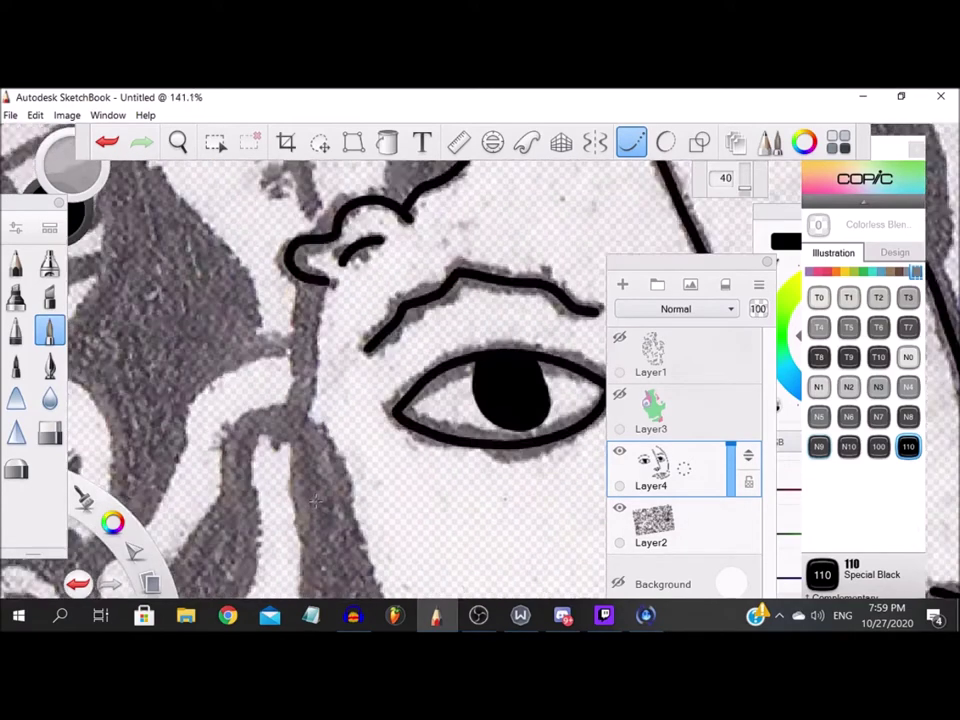
pyautogui.scroll(2, 312, 388)
pyautogui.moveTo(304, 262); pyautogui.dragTo(302, 398)
pyautogui.scroll(-2, 287, 303)
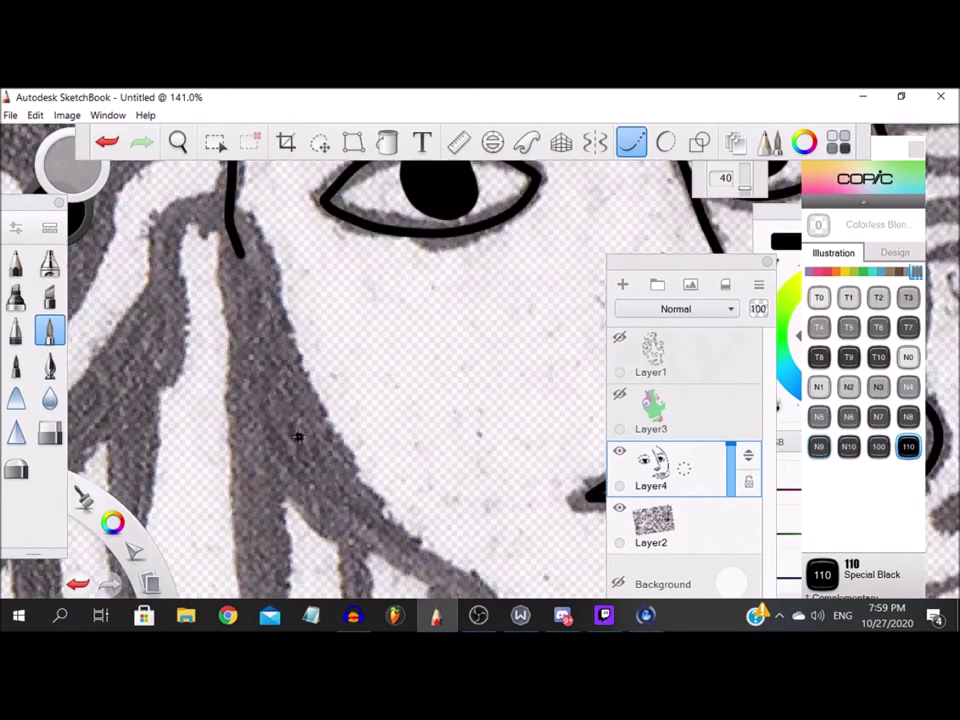
pyautogui.scroll(1, 287, 303)
pyautogui.moveTo(212, 165)
pyautogui.mouseDown()
pyautogui.moveTo(321, 462)
pyautogui.moveTo(440, 580)
pyautogui.mouseUp()
pyautogui.scroll(-3, 350, 440)
pyautogui.scroll(5, 480, 540)
pyautogui.moveTo(86, 270)
pyautogui.mouseDown()
pyautogui.moveTo(168, 335)
pyautogui.moveTo(407, 477)
pyautogui.moveTo(482, 546)
pyautogui.mouseUp()
# Step: Trace the upper part of the long neck's left edge, starting at the jaw
pyautogui.scroll(-5, 370, 370)
pyautogui.scroll(4, 396, 432)
pyautogui.moveTo(347, 264)
pyautogui.mouseDown()
pyautogui.moveTo(383, 372)
pyautogui.moveTo(409, 518)
pyautogui.mouseUp()
pyautogui.scroll(-3, 408, 525)
pyautogui.scroll(4, 401, 566)
pyautogui.moveTo(340, 203)
pyautogui.mouseDown()
pyautogui.moveTo(354, 332)
pyautogui.moveTo(330, 440)
pyautogui.mouseUp()
pyautogui.scroll(-5, 330, 437)
pyautogui.scroll(4, 330, 437)
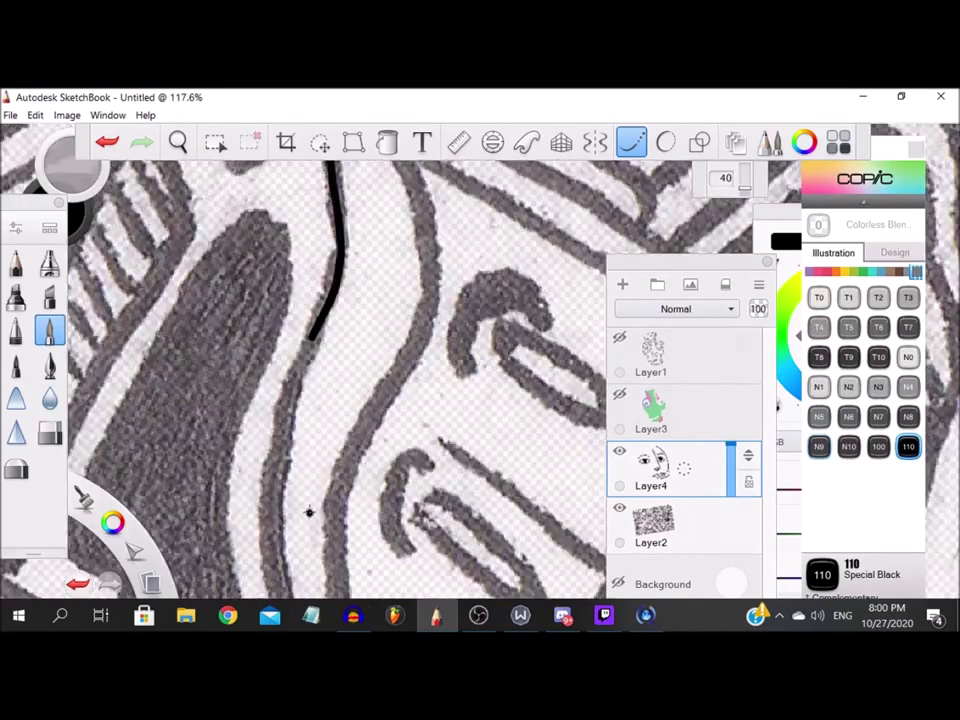
# Step: Continue the neck's left edge down to its lower end
pyautogui.moveTo(279, 436)
pyautogui.mouseDown()
pyautogui.moveTo(258, 521)
pyautogui.moveTo(257, 590)
pyautogui.mouseUp()
pyautogui.scroll(-4, 257, 590)
pyautogui.scroll(4, 257, 592)
pyautogui.moveTo(286, 288)
pyautogui.mouseDown()
pyautogui.moveTo(270, 358)
pyautogui.moveTo(283, 461)
pyautogui.moveTo(310, 535)
pyautogui.moveTo(305, 566)
pyautogui.mouseUp()
pyautogui.scroll(-4, 305, 566)
pyautogui.scroll(3, 303, 560)
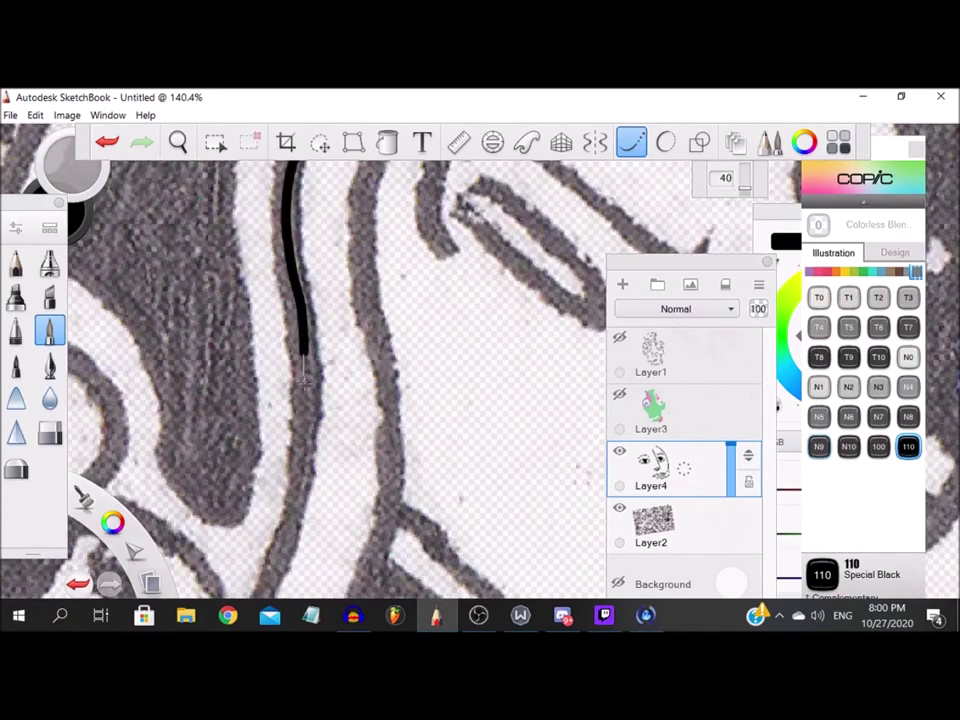
pyautogui.scroll(2, 297, 477)
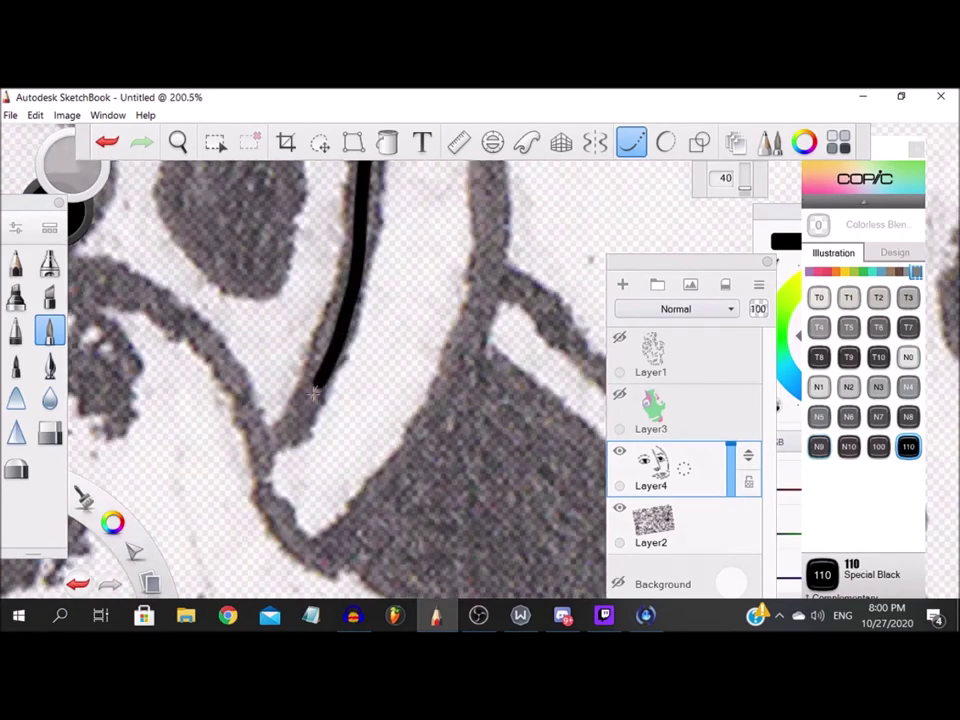
# Step: Trace the neck's right edge from its lower end up to the chin
pyautogui.moveTo(352, 546)
pyautogui.mouseDown()
pyautogui.moveTo(478, 315)
pyautogui.moveTo(489, 182)
pyautogui.mouseUp()
pyautogui.scroll(-5, 482, 211)
pyautogui.scroll(3, 482, 211)
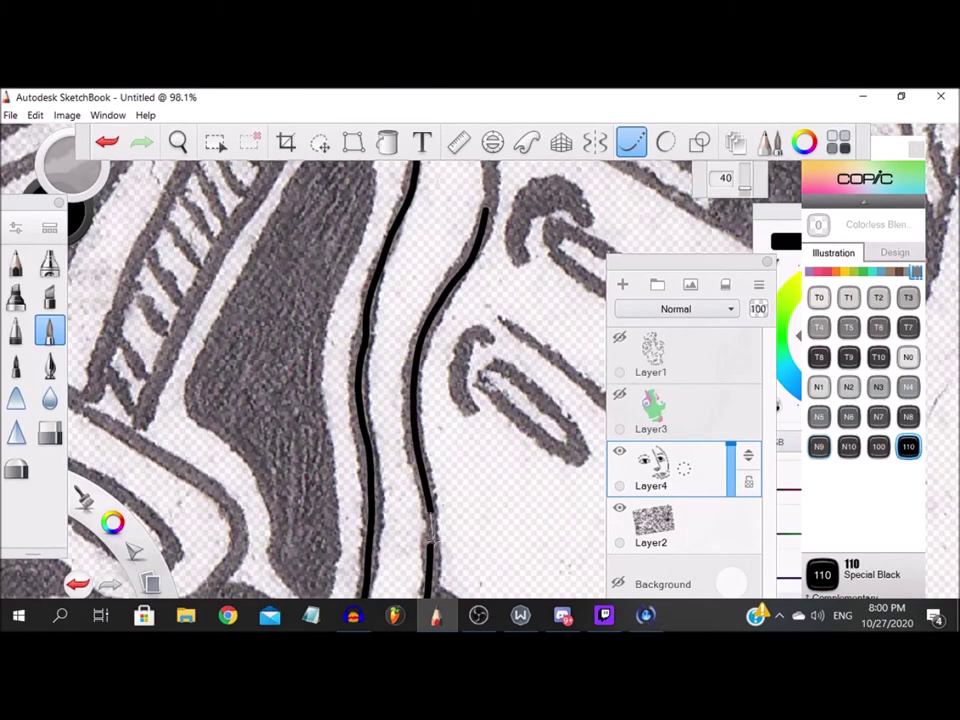
pyautogui.scroll(-4, 433, 575)
pyautogui.scroll(5, 419, 445)
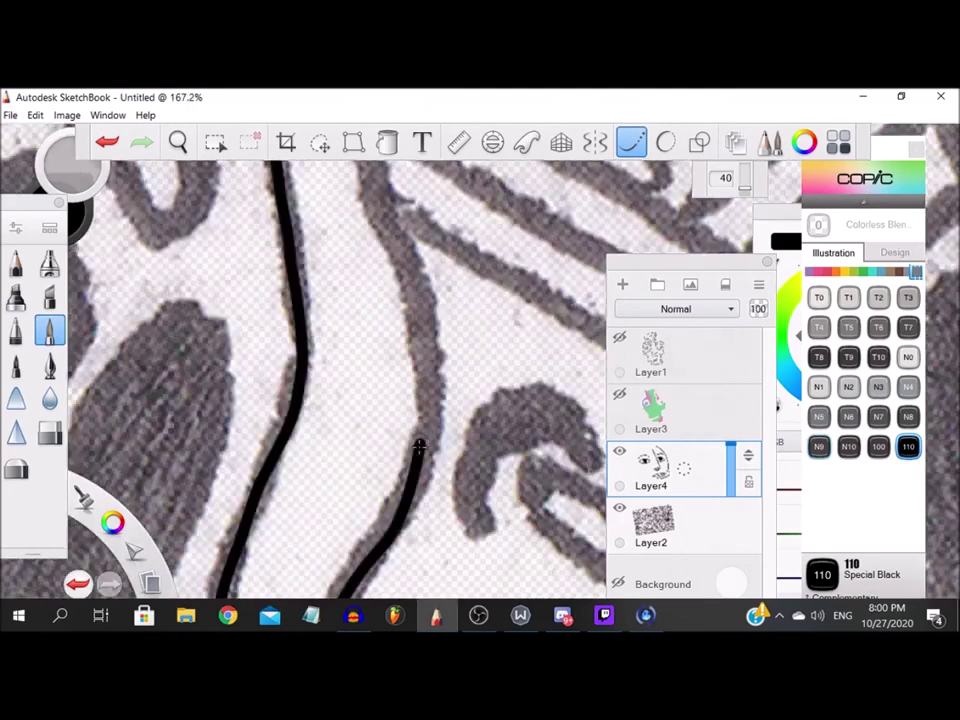
pyautogui.moveTo(428, 400)
pyautogui.mouseDown()
pyautogui.moveTo(423, 312)
pyautogui.moveTo(385, 165)
pyautogui.mouseUp()
pyautogui.scroll(-4, 385, 165)
pyautogui.scroll(5, 352, 530)
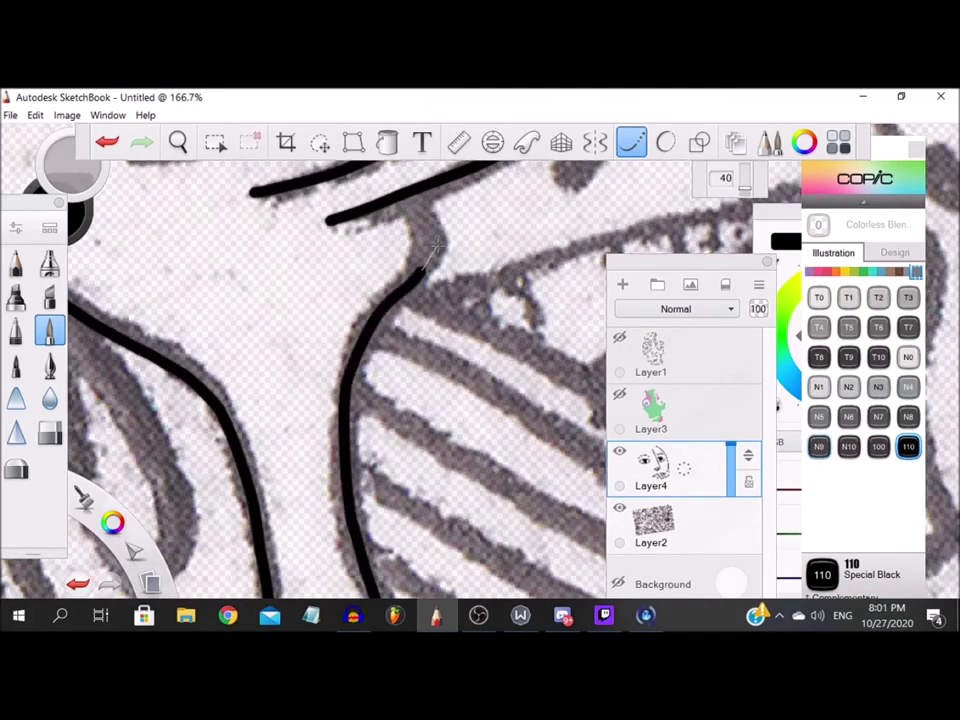
# Step: Outline the hair with a wavy black line from the left temple to the right side of the face
pyautogui.scroll(-4, 395, 168)
pyautogui.scroll(3, 400, 218)
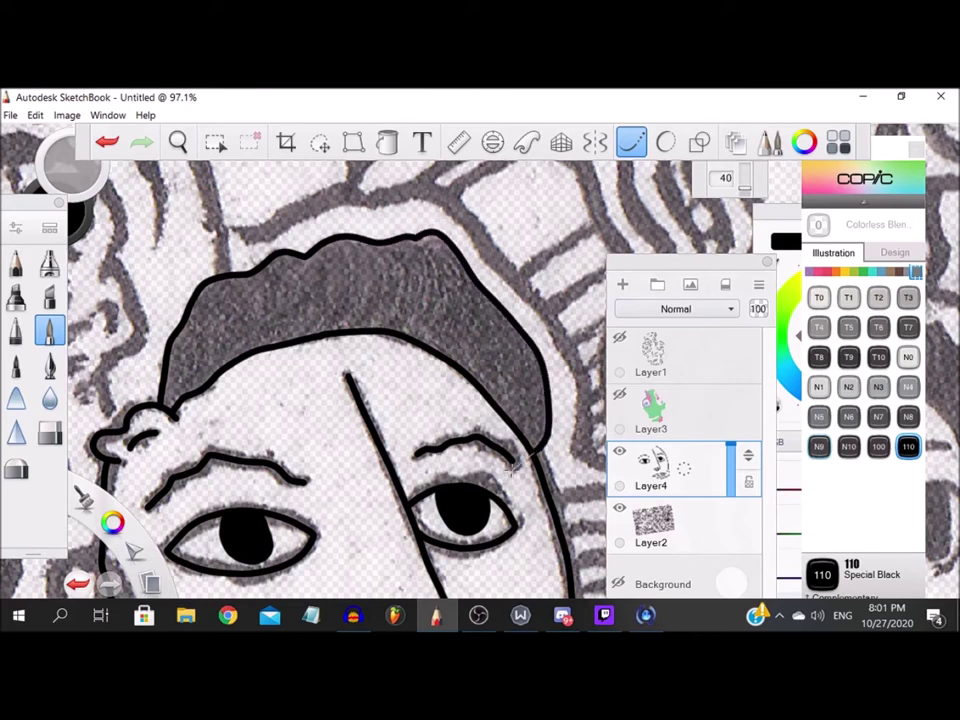
# Step: Enlarge the brush and turn off the steady stroke, undoing the trial stroke in the hair
pyautogui.doubleClick(57, 325)
pyautogui.moveTo(450, 396); pyautogui.dragTo(467, 396)
pyautogui.click(660, 180)
pyautogui.scroll(2, 230, 346)
pyautogui.moveTo(187, 309)
pyautogui.mouseDown()
pyautogui.moveTo(141, 376)
pyautogui.moveTo(186, 353)
pyautogui.moveTo(143, 422)
pyautogui.moveTo(216, 358)
pyautogui.moveTo(343, 317)
pyautogui.moveTo(514, 332)
pyautogui.mouseUp()
pyautogui.click(632, 142)
pyautogui.hotkey('ctrl', 'z')
# Step: Fill the outlined hair with solid black
pyautogui.scroll(3, 511, 302)
pyautogui.moveTo(360, 268)
pyautogui.mouseDown()
pyautogui.moveTo(506, 439)
pyautogui.moveTo(497, 281)
pyautogui.moveTo(422, 209)
pyautogui.moveTo(450, 350)
pyautogui.mouseUp()
pyautogui.scroll(-3, 480, 440)
pyautogui.scroll(2, 430, 210)
pyautogui.moveTo(440, 306)
pyautogui.mouseDown()
pyautogui.moveTo(473, 434)
pyautogui.moveTo(407, 271)
pyautogui.moveTo(434, 304)
pyautogui.moveTo(345, 212)
pyautogui.moveTo(185, 213)
pyautogui.moveTo(110, 262)
pyautogui.moveTo(370, 245)
pyautogui.moveTo(353, 348)
pyautogui.moveTo(143, 336)
pyautogui.moveTo(297, 298)
pyautogui.moveTo(101, 334)
pyautogui.mouseUp()
pyautogui.scroll(-3, 386, 324)
pyautogui.scroll(3, 375, 296)
pyautogui.moveTo(375, 296)
pyautogui.mouseDown()
pyautogui.moveTo(198, 349)
pyautogui.moveTo(151, 426)
pyautogui.moveTo(146, 495)
pyautogui.moveTo(416, 376)
pyautogui.moveTo(194, 413)
pyautogui.moveTo(356, 343)
pyautogui.mouseUp()
# Step: Hide the sketch on Layer2 and show the white Background layer
pyautogui.scroll(-6, 356, 343)
pyautogui.click(620, 510)
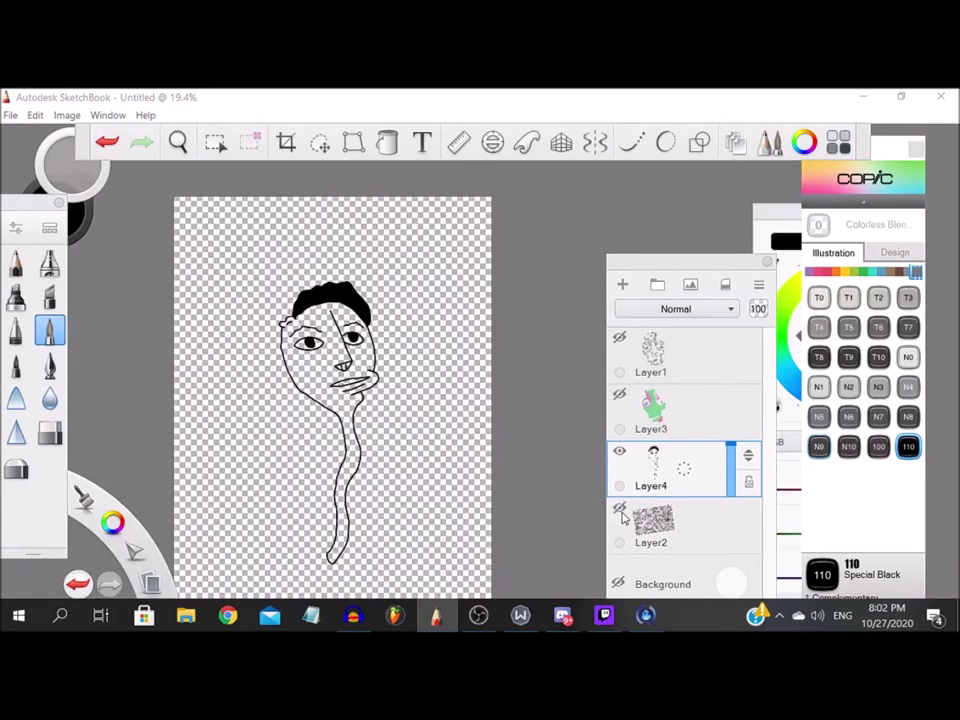
pyautogui.click(619, 582)
pyautogui.scroll(3, 409, 416)
pyautogui.scroll(-3, 415, 414)
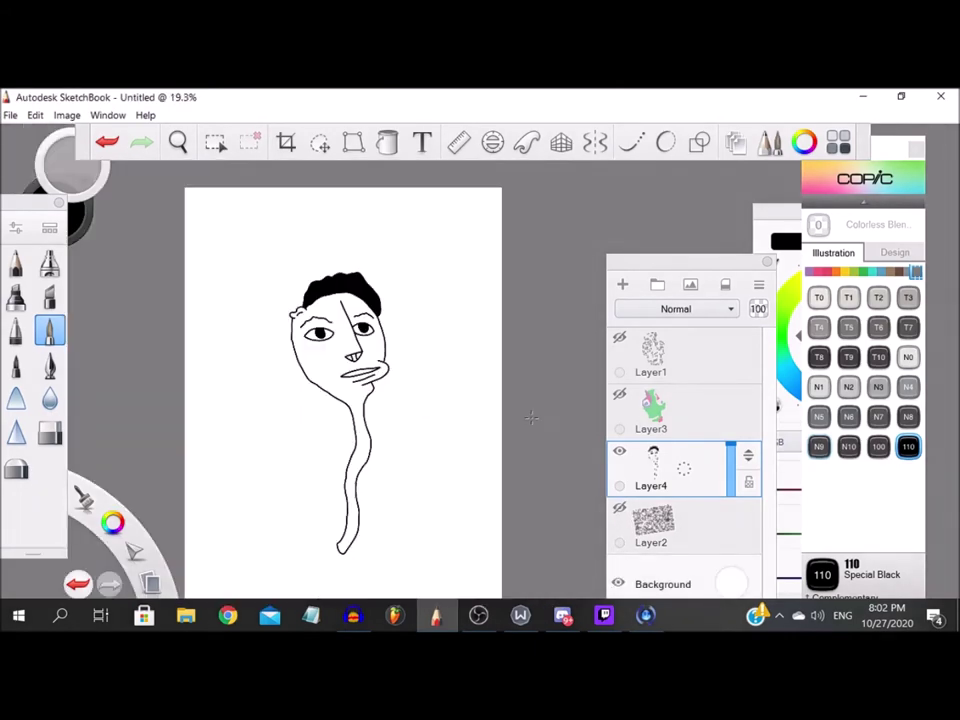
# Step: Choose the Copic colour RV13 Tender Pink and add a new layer directly below the line art
pyautogui.click(817, 272)
pyautogui.click(910, 357)
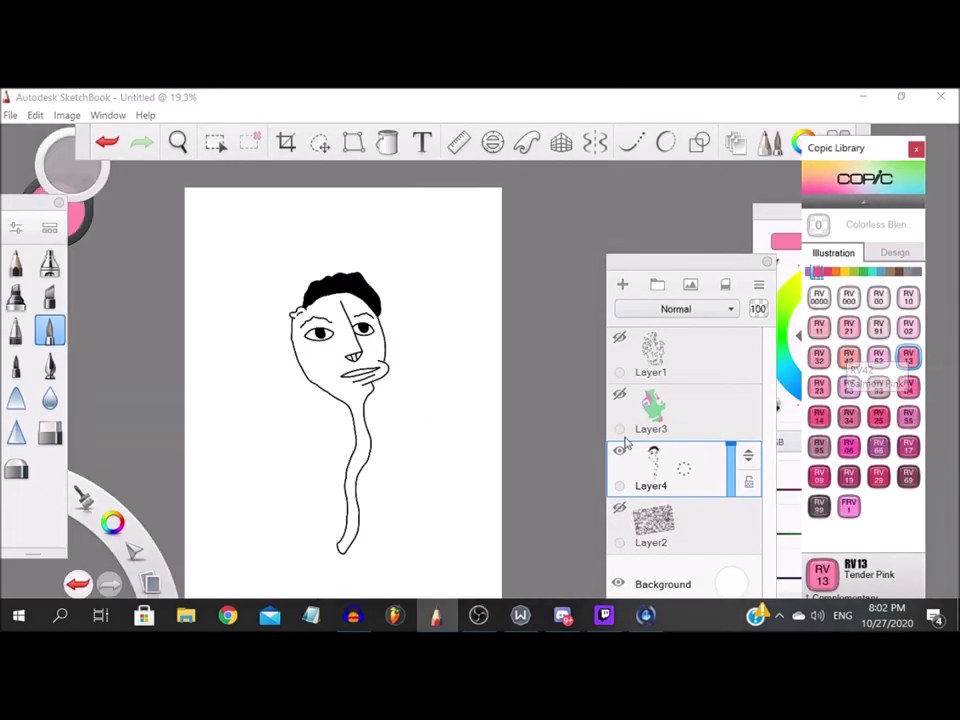
pyautogui.scroll(4, 365, 417)
pyautogui.moveTo(285, 294); pyautogui.dragTo(278, 282)
pyautogui.hotkey('ctrl', 'z')
pyautogui.click(660, 520)
pyautogui.click(622, 285)
# Step: Paint the left cheek and the nose area with Tender Pink on Layer5
pyautogui.scroll(5, 255, 272)
pyautogui.moveTo(186, 248); pyautogui.dragTo(196, 272)
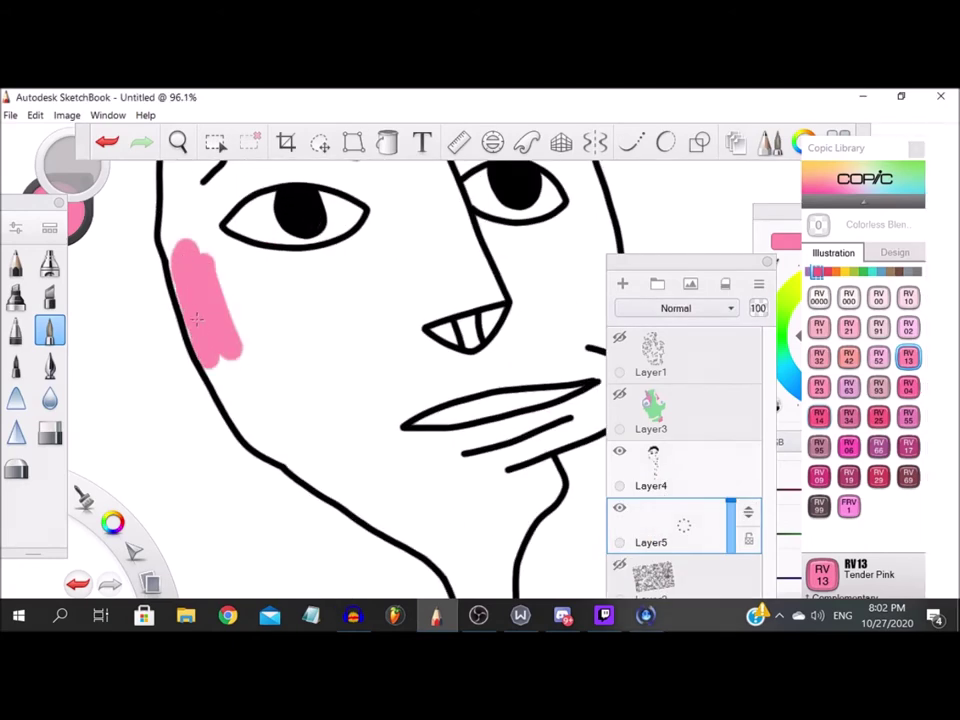
pyautogui.moveTo(240, 255)
pyautogui.mouseDown()
pyautogui.moveTo(310, 258)
pyautogui.moveTo(381, 230)
pyautogui.moveTo(332, 273)
pyautogui.moveTo(245, 269)
pyautogui.moveTo(242, 312)
pyautogui.moveTo(285, 298)
pyautogui.moveTo(379, 331)
pyautogui.moveTo(528, 309)
pyautogui.moveTo(473, 298)
pyautogui.moveTo(466, 283)
pyautogui.moveTo(391, 280)
pyautogui.moveTo(360, 293)
pyautogui.moveTo(338, 272)
pyautogui.moveTo(209, 306)
pyautogui.moveTo(369, 340)
pyautogui.mouseUp()
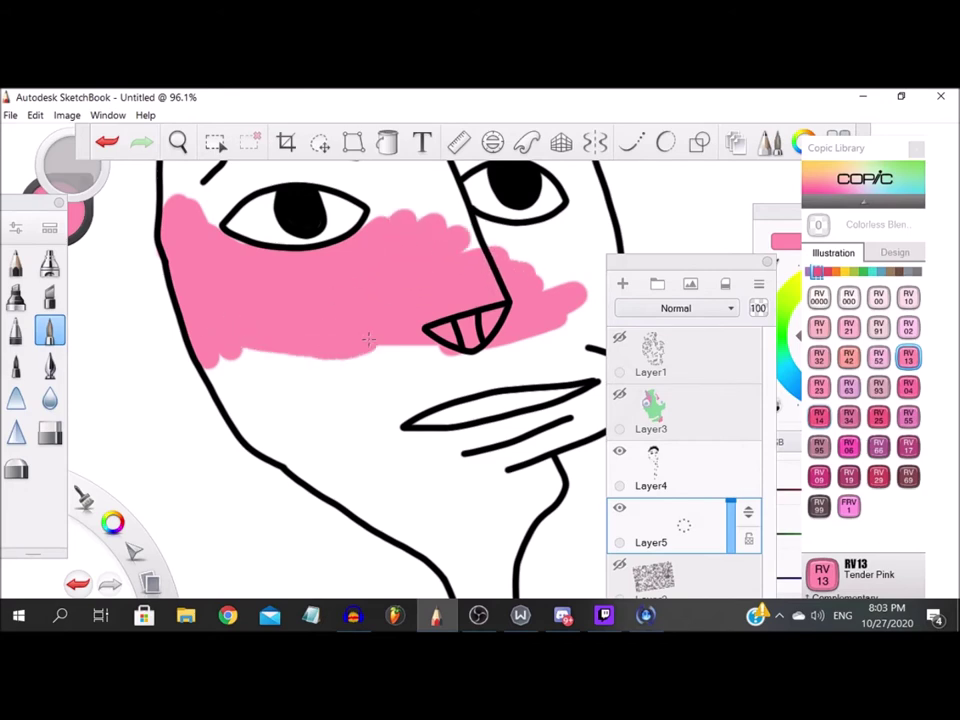
# Step: Enlarge the brush and paint the left jaw and the area around the lips with Tender Pink
pyautogui.scroll(-3, 76, 280)
pyautogui.doubleClick(49, 332)
pyautogui.moveTo(465, 395); pyautogui.dragTo(492, 395)
pyautogui.click(665, 176)
pyautogui.moveTo(189, 345)
pyautogui.mouseDown()
pyautogui.moveTo(224, 398)
pyautogui.moveTo(313, 454)
pyautogui.moveTo(241, 361)
pyautogui.moveTo(206, 337)
pyautogui.mouseUp()
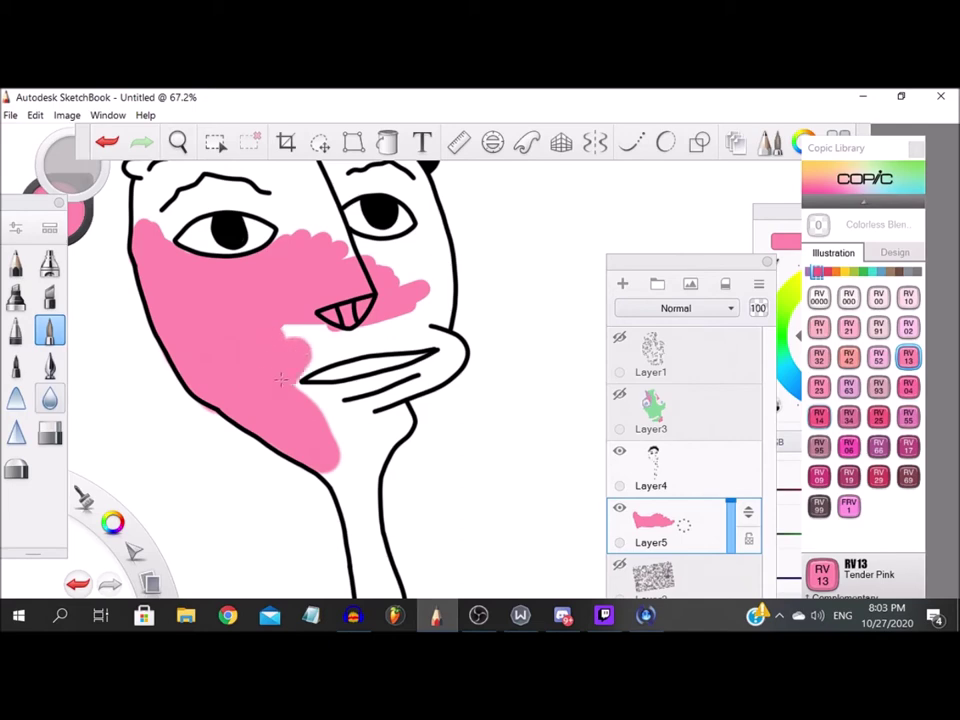
pyautogui.moveTo(341, 346)
pyautogui.mouseDown()
pyautogui.moveTo(437, 342)
pyautogui.moveTo(449, 352)
pyautogui.moveTo(321, 400)
pyautogui.mouseUp()
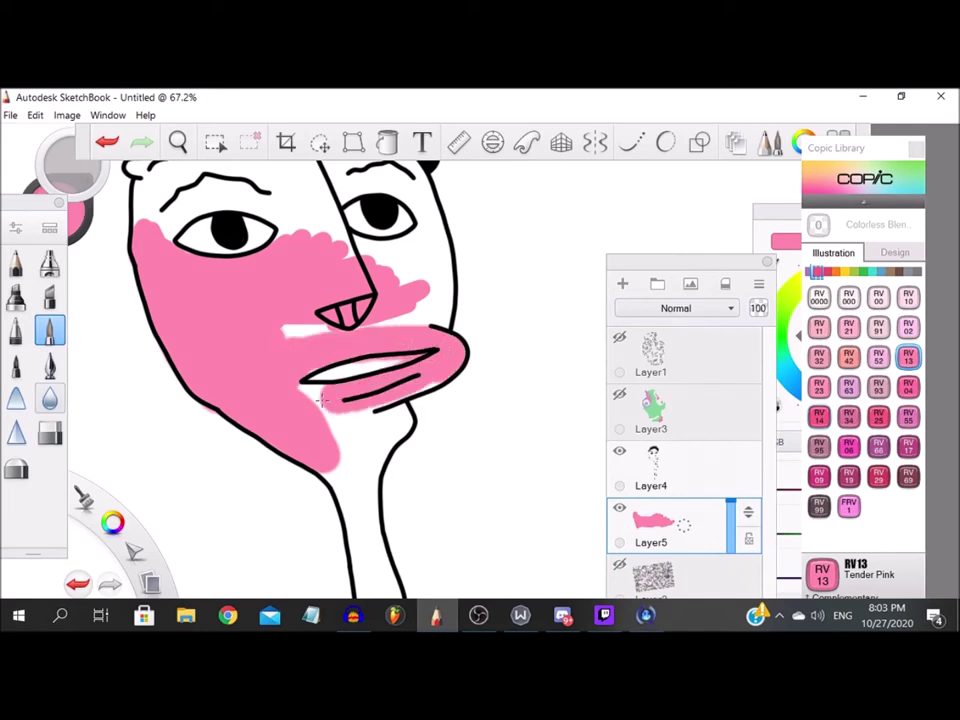
# Step: Fill the right cheek, the forehead and the remaining blank skin of the face with Tender Pink
pyautogui.scroll(-5, 408, 318)
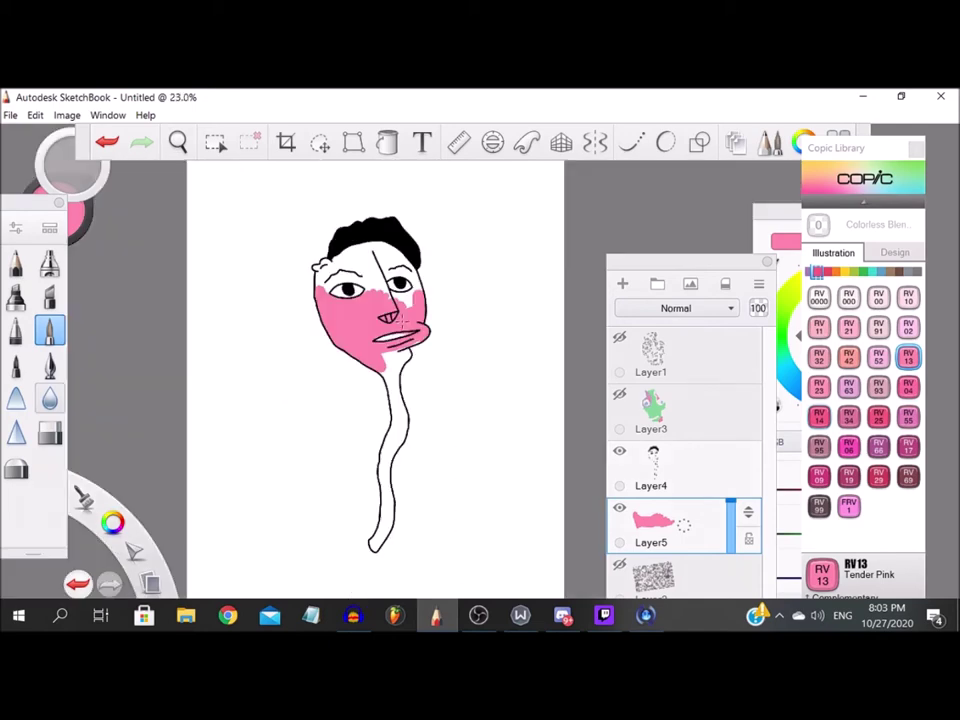
pyautogui.scroll(9, 397, 303)
pyautogui.moveTo(380, 259)
pyautogui.mouseDown()
pyautogui.moveTo(316, 277)
pyautogui.moveTo(398, 300)
pyautogui.moveTo(483, 277)
pyautogui.moveTo(433, 360)
pyautogui.mouseUp()
pyautogui.scroll(-5, 433, 360)
pyautogui.scroll(4, 412, 305)
pyautogui.moveTo(306, 268)
pyautogui.mouseDown()
pyautogui.moveTo(313, 283)
pyautogui.moveTo(493, 343)
pyautogui.moveTo(505, 296)
pyautogui.mouseUp()
pyautogui.scroll(-6, 505, 297)
pyautogui.scroll(5, 364, 221)
pyautogui.moveTo(435, 315)
pyautogui.mouseDown()
pyautogui.moveTo(228, 384)
pyautogui.moveTo(350, 446)
pyautogui.moveTo(354, 493)
pyautogui.moveTo(290, 480)
pyautogui.moveTo(209, 503)
pyautogui.moveTo(290, 427)
pyautogui.moveTo(259, 433)
pyautogui.mouseUp()
pyautogui.scroll(-5, 259, 433)
pyautogui.scroll(7, 202, 447)
pyautogui.moveTo(262, 362)
pyautogui.mouseDown()
pyautogui.moveTo(383, 388)
pyautogui.moveTo(216, 391)
pyautogui.moveTo(242, 436)
pyautogui.moveTo(230, 490)
pyautogui.mouseUp()
pyautogui.scroll(-8, 327, 395)
pyautogui.scroll(5, 440, 560)
pyautogui.moveTo(458, 297)
pyautogui.mouseDown()
pyautogui.moveTo(393, 339)
pyautogui.moveTo(365, 398)
pyautogui.moveTo(331, 349)
pyautogui.moveTo(312, 420)
pyautogui.moveTo(341, 468)
pyautogui.moveTo(370, 430)
pyautogui.mouseUp()
# Step: Fill the long neck down to its lower end with Tender Pink
pyautogui.scroll(-5, 355, 330)
pyautogui.scroll(5, 369, 454)
pyautogui.click(369, 456)
pyautogui.hotkey('ctrl', 'z')
pyautogui.moveTo(342, 228)
pyautogui.mouseDown()
pyautogui.moveTo(374, 420)
pyautogui.moveTo(347, 497)
pyautogui.moveTo(315, 545)
pyautogui.mouseUp()
pyautogui.moveTo(338, 320); pyautogui.dragTo(310, 545)
pyautogui.scroll(-6, 340, 410)
pyautogui.scroll(5, 332, 558)
pyautogui.moveTo(334, 236)
pyautogui.mouseDown()
pyautogui.moveTo(322, 291)
pyautogui.moveTo(331, 451)
pyautogui.moveTo(291, 559)
pyautogui.mouseUp()
pyautogui.moveTo(345, 455); pyautogui.dragTo(343, 257)
pyautogui.scroll(-8, 343, 275)
pyautogui.scroll(8, 357, 286)
# Step: Choose RV000 Pale Purple, reduce the brush size and fill the white of the left eye
pyautogui.click(849, 298)
pyautogui.scroll(6, 246, 316)
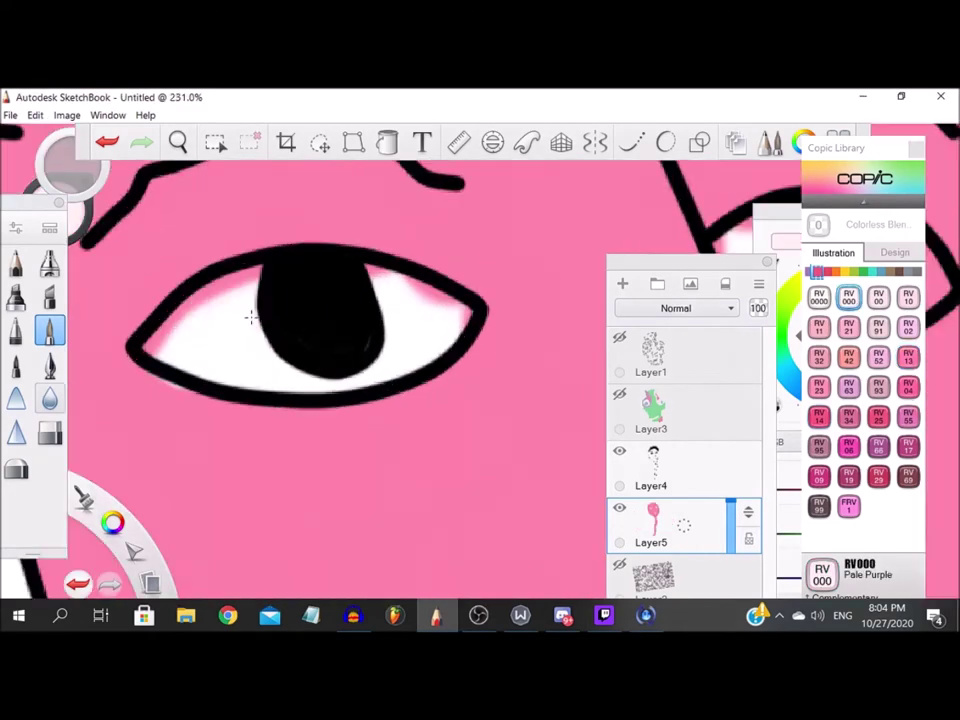
pyautogui.scroll(1, 251, 317)
pyautogui.doubleClick(50, 331)
pyautogui.moveTo(486, 398); pyautogui.dragTo(454, 398)
pyautogui.click(665, 175)
pyautogui.moveTo(148, 349)
pyautogui.mouseDown()
pyautogui.moveTo(137, 347)
pyautogui.moveTo(225, 298)
pyautogui.mouseUp()
pyautogui.moveTo(387, 261)
pyautogui.mouseDown()
pyautogui.moveTo(343, 397)
pyautogui.moveTo(265, 327)
pyautogui.mouseUp()
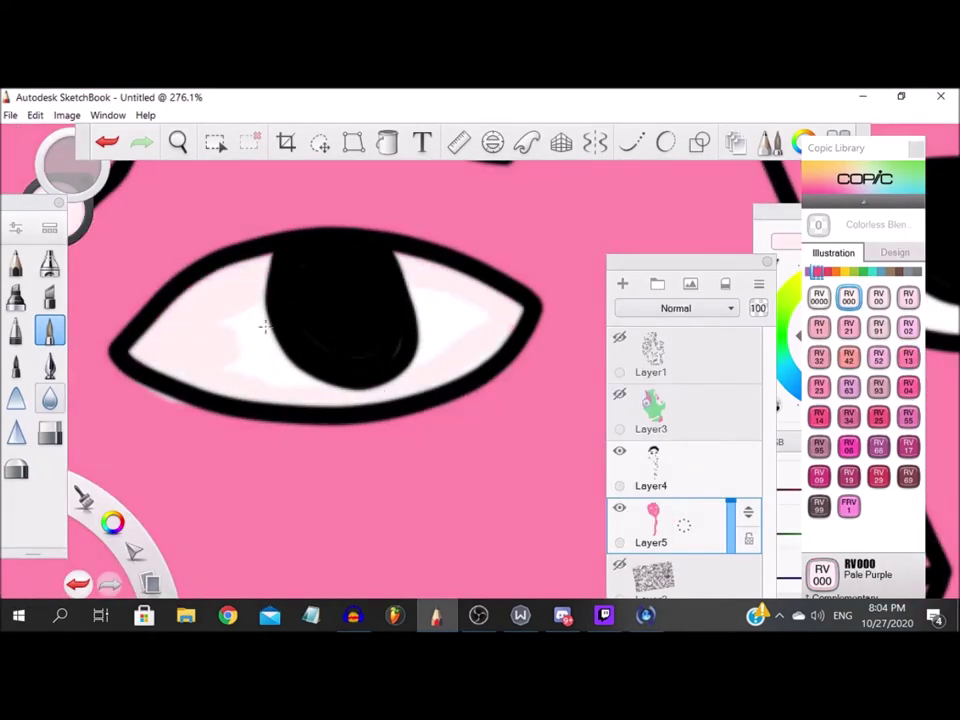
pyautogui.moveTo(226, 367); pyautogui.dragTo(477, 313)
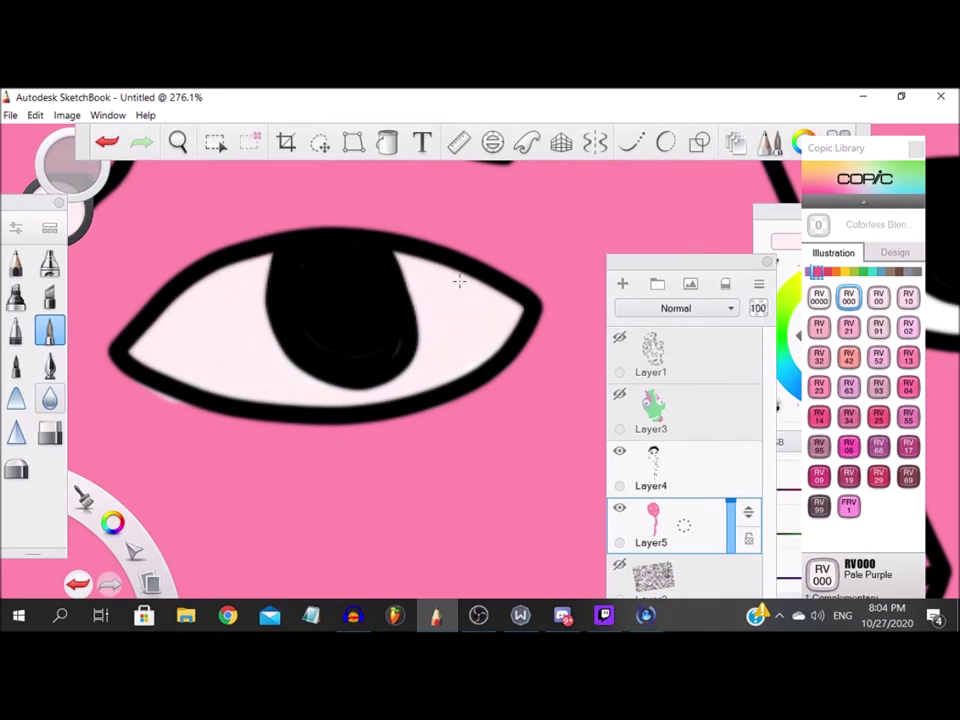
# Step: Touch up the left eye and fill the white of the right eye with Pale Purple
pyautogui.scroll(-6, 460, 281)
pyautogui.scroll(5, 556, 260)
pyautogui.moveTo(454, 382); pyautogui.dragTo(484, 378)
pyautogui.scroll(3, 540, 345)
pyautogui.click(450, 313)
pyautogui.hotkey('ctrl', 'z')
pyautogui.moveTo(441, 264)
pyautogui.mouseDown()
pyautogui.moveTo(452, 373)
pyautogui.moveTo(351, 405)
pyautogui.moveTo(374, 411)
pyautogui.moveTo(428, 292)
pyautogui.mouseUp()
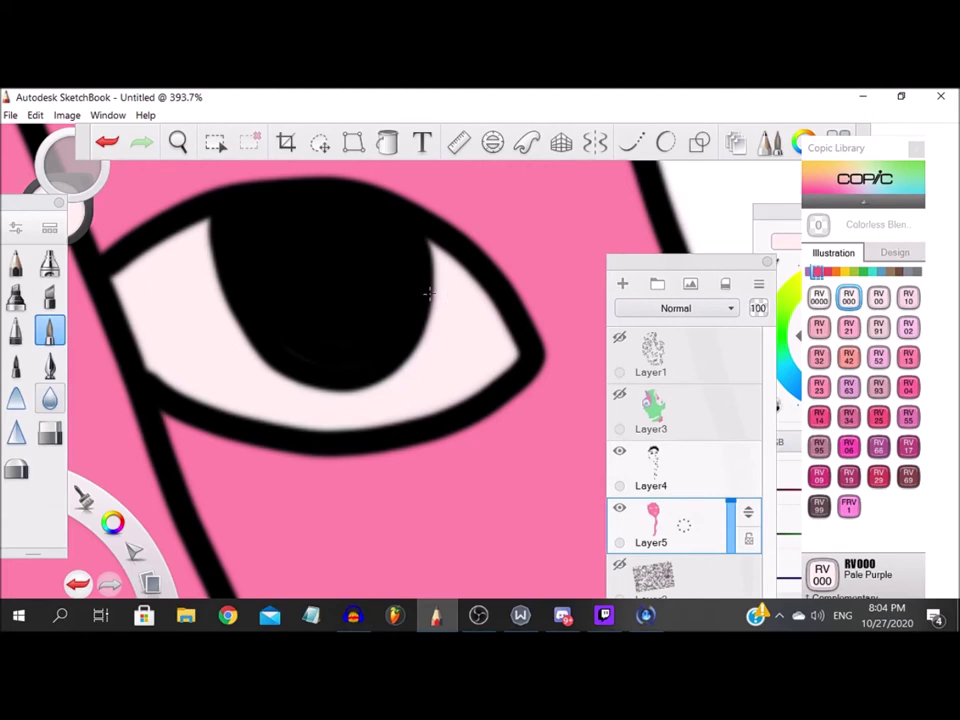
pyautogui.scroll(-5, 285, 340)
pyautogui.scroll(3, 135, 321)
pyautogui.scroll(-4, 199, 366)
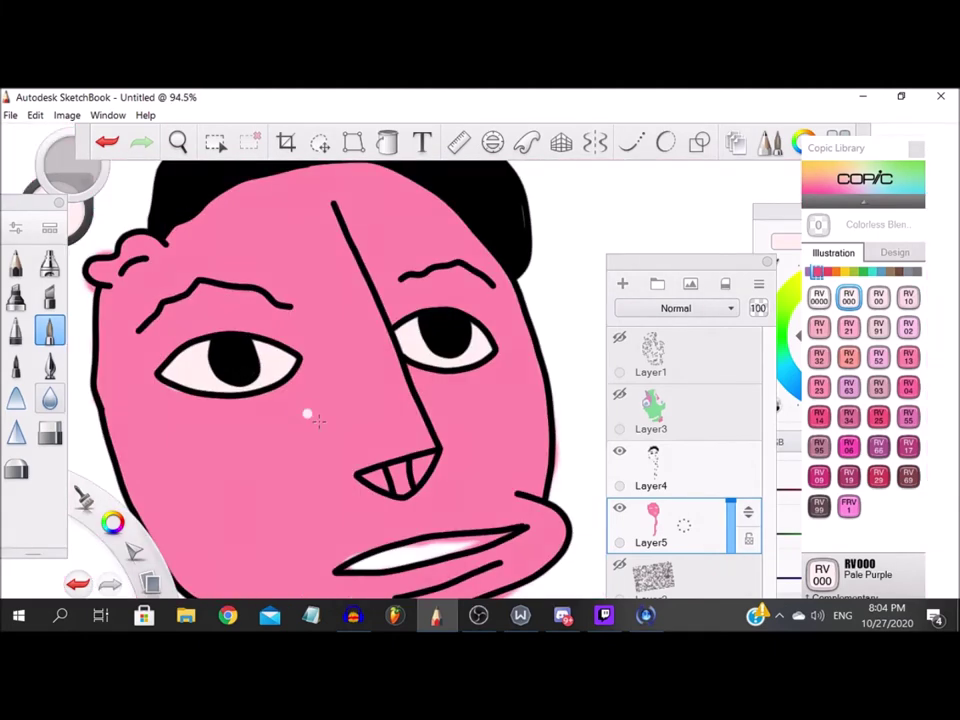
# Step: Paint the opening between the lips with Pale Purple from corner to corner
pyautogui.scroll(4, 315, 416)
pyautogui.moveTo(241, 461); pyautogui.dragTo(600, 372)
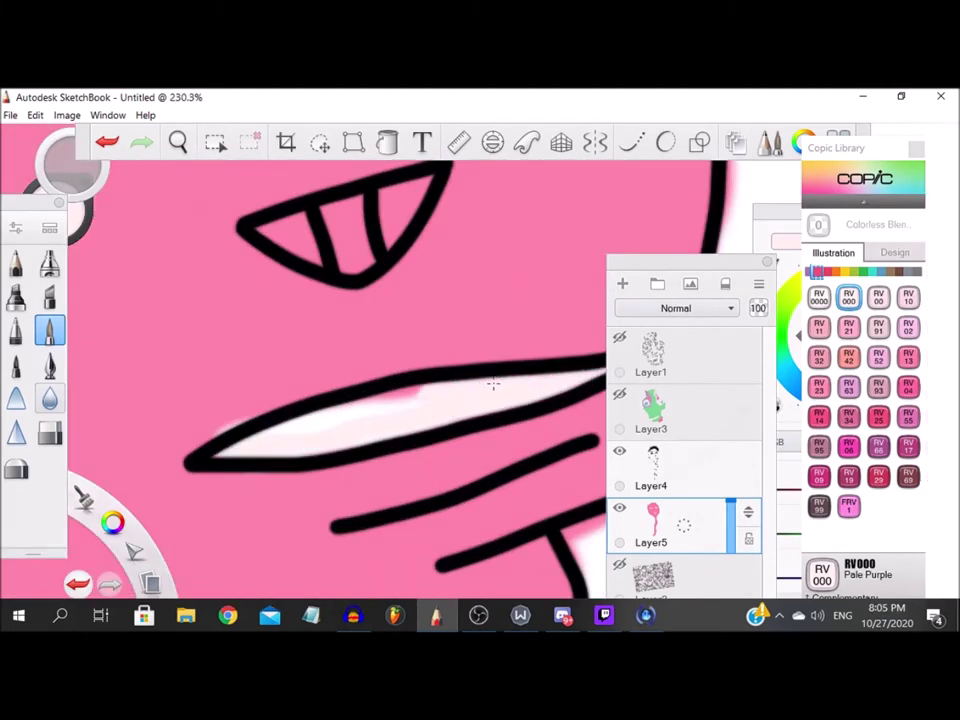
pyautogui.scroll(-5, 285, 432)
# Step: Switch to the eraser and remove the pink spill outside the ear and along the right cheek
pyautogui.scroll(4, 272, 339)
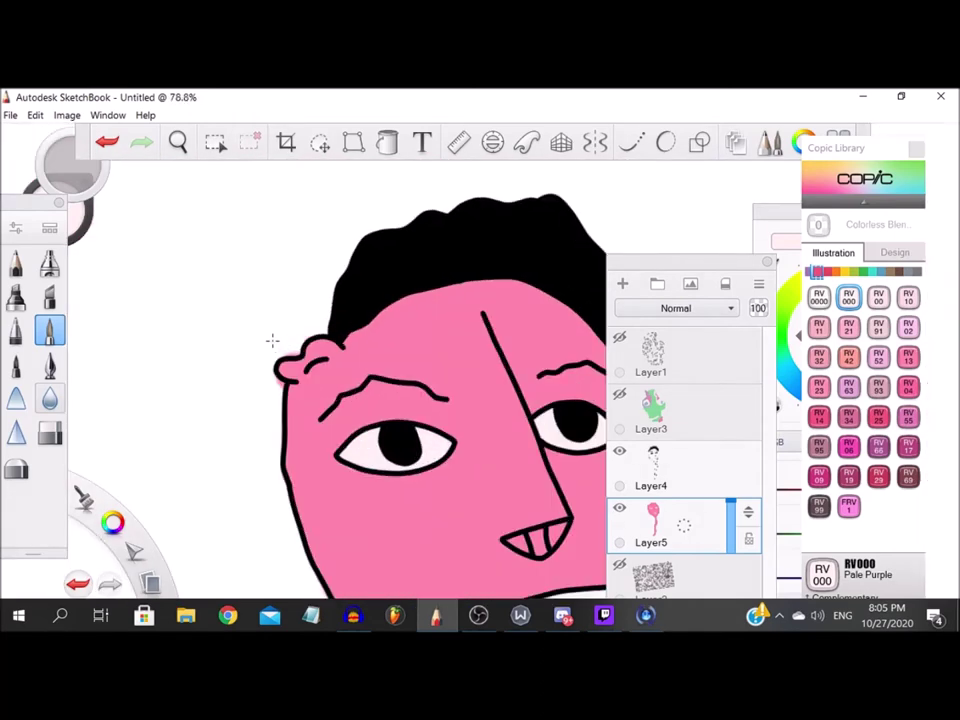
pyautogui.press('e')
pyautogui.scroll(6, 272, 340)
pyautogui.scroll(-2, 300, 340)
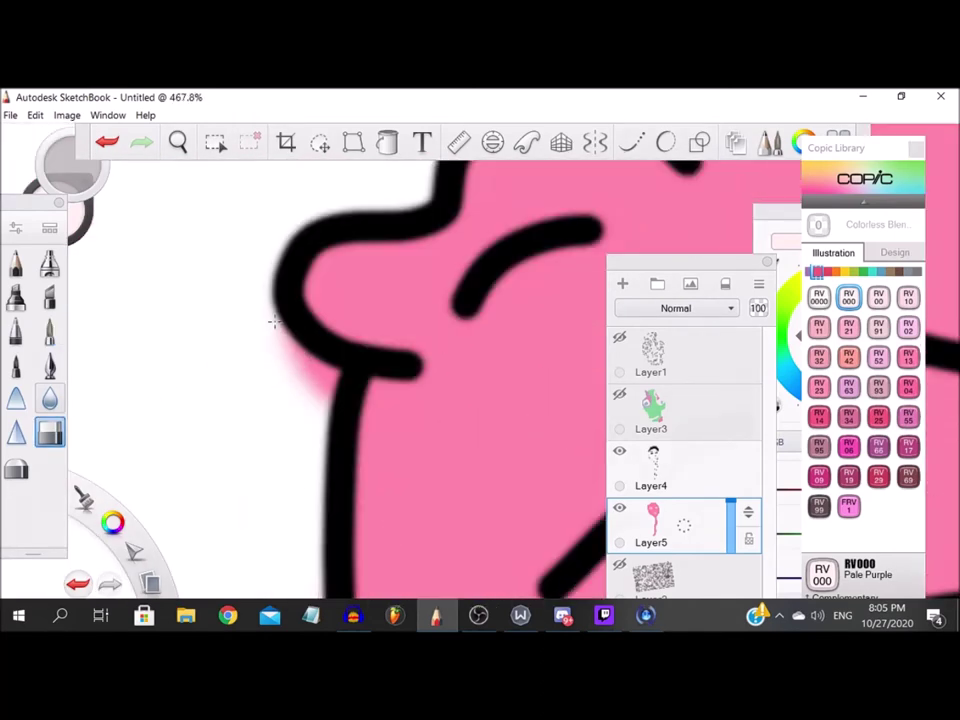
pyautogui.scroll(-12, 312, 372)
pyautogui.scroll(8, 394, 231)
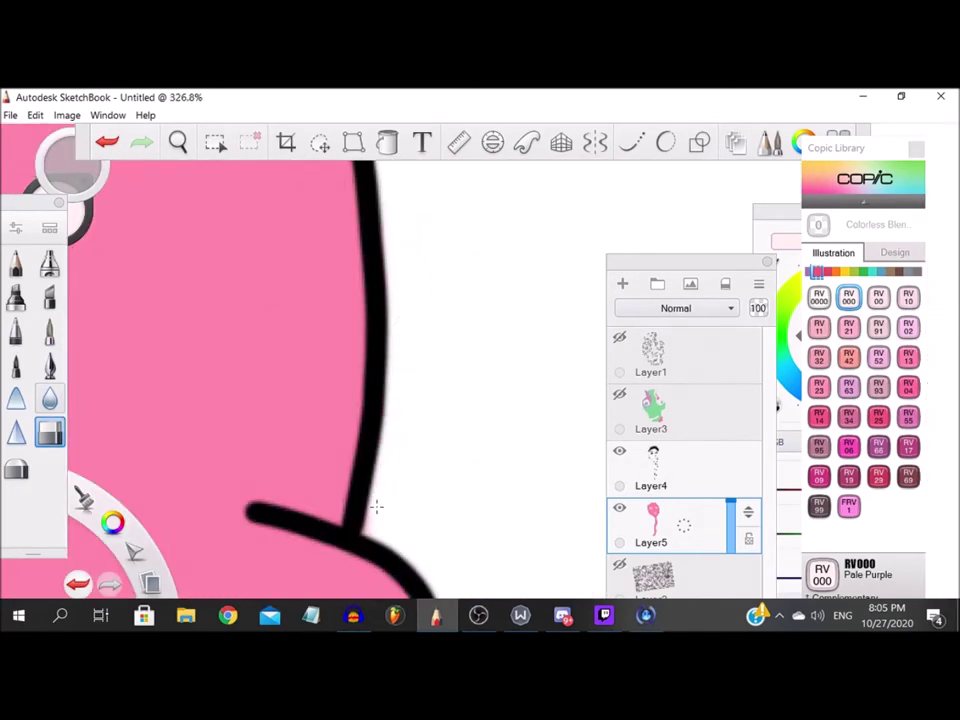
pyautogui.scroll(-1, 426, 457)
# Step: Erase the pink spill outside the protruding lips and the chin
pyautogui.scroll(8, 380, 477)
pyautogui.moveTo(316, 470)
pyautogui.mouseDown()
pyautogui.moveTo(225, 506)
pyautogui.moveTo(358, 463)
pyautogui.mouseUp()
pyautogui.scroll(-8, 312, 478)
pyautogui.scroll(9, 292, 527)
pyautogui.moveTo(274, 472); pyautogui.dragTo(211, 563)
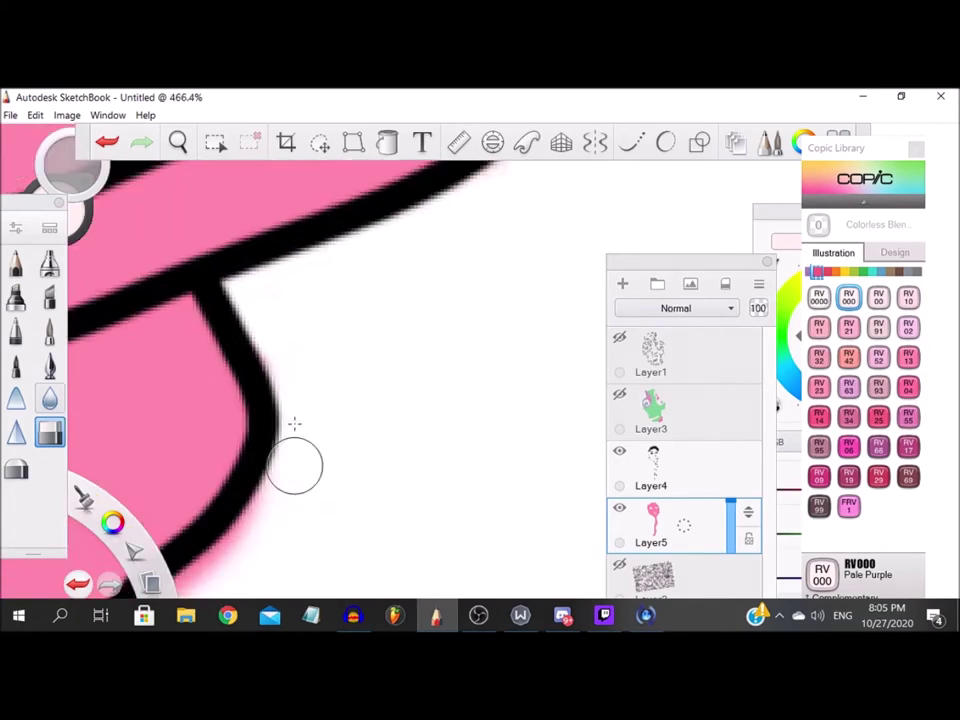
pyautogui.scroll(1, 321, 413)
pyautogui.scroll(-4, 300, 428)
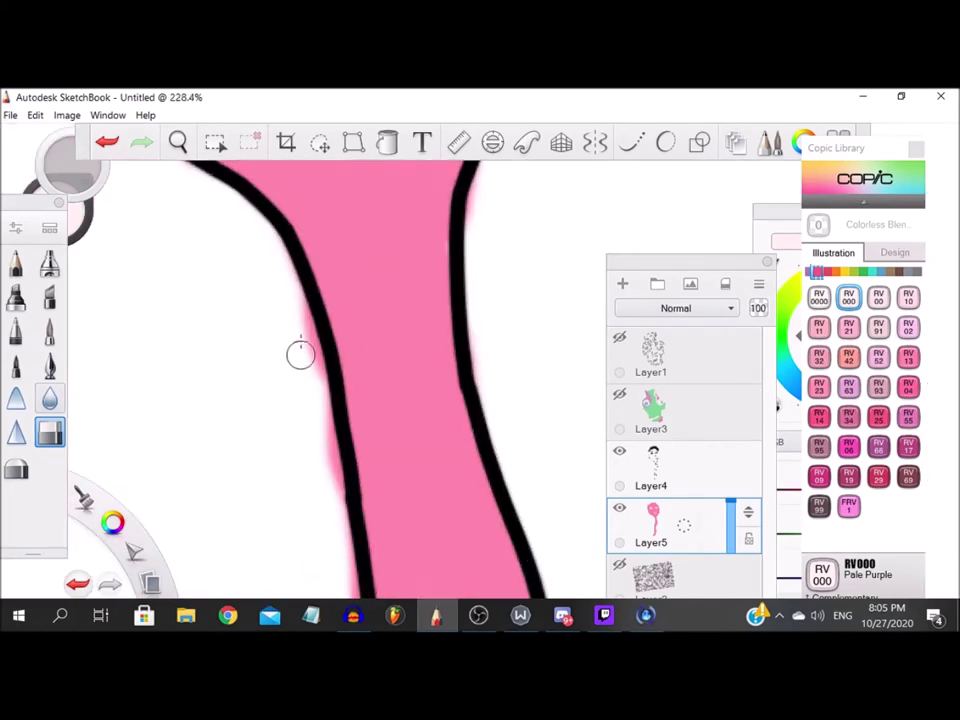
# Step: Erase the pink spill along the outer left edge of the neck
pyautogui.scroll(-2, 319, 373)
pyautogui.scroll(3, 328, 311)
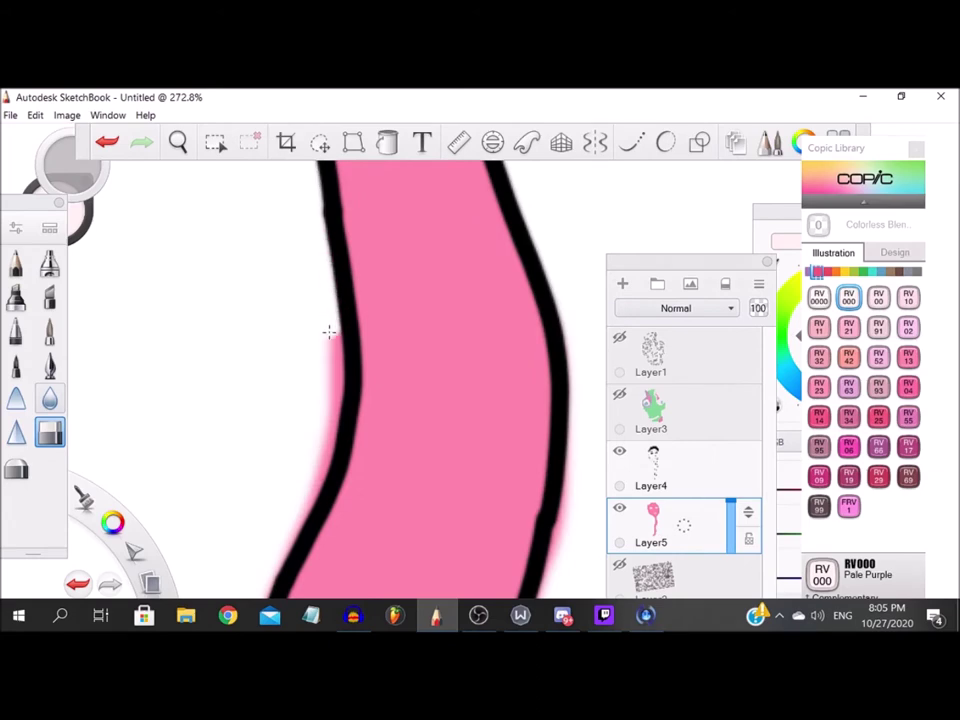
pyautogui.scroll(-6, 268, 343)
pyautogui.scroll(7, 268, 343)
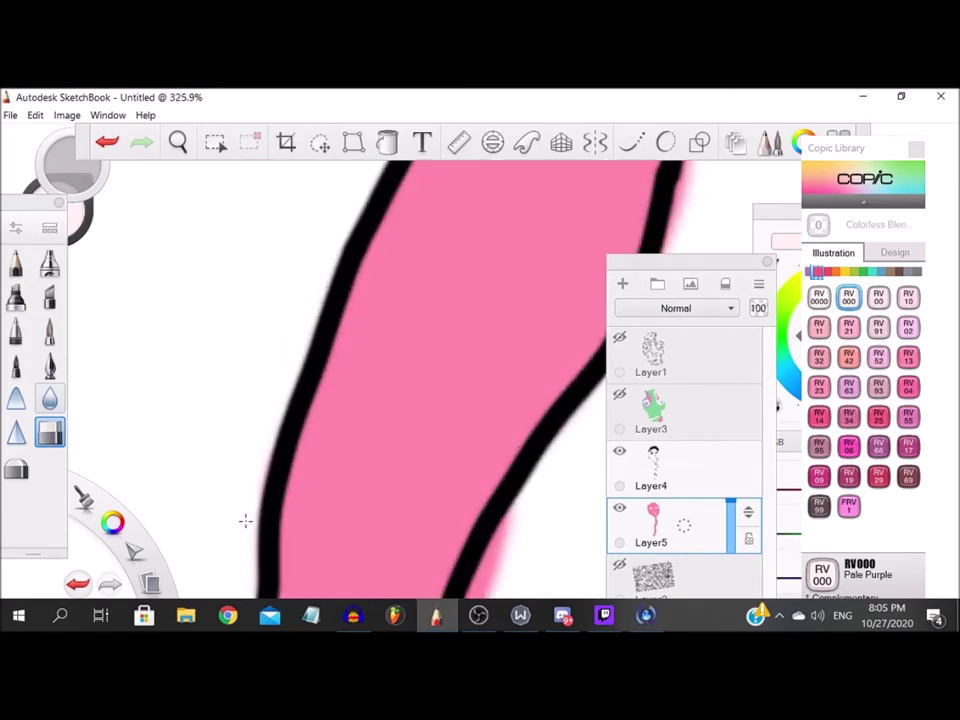
pyautogui.scroll(-2, 244, 495)
pyautogui.scroll(1, 247, 393)
pyautogui.scroll(2, 227, 332)
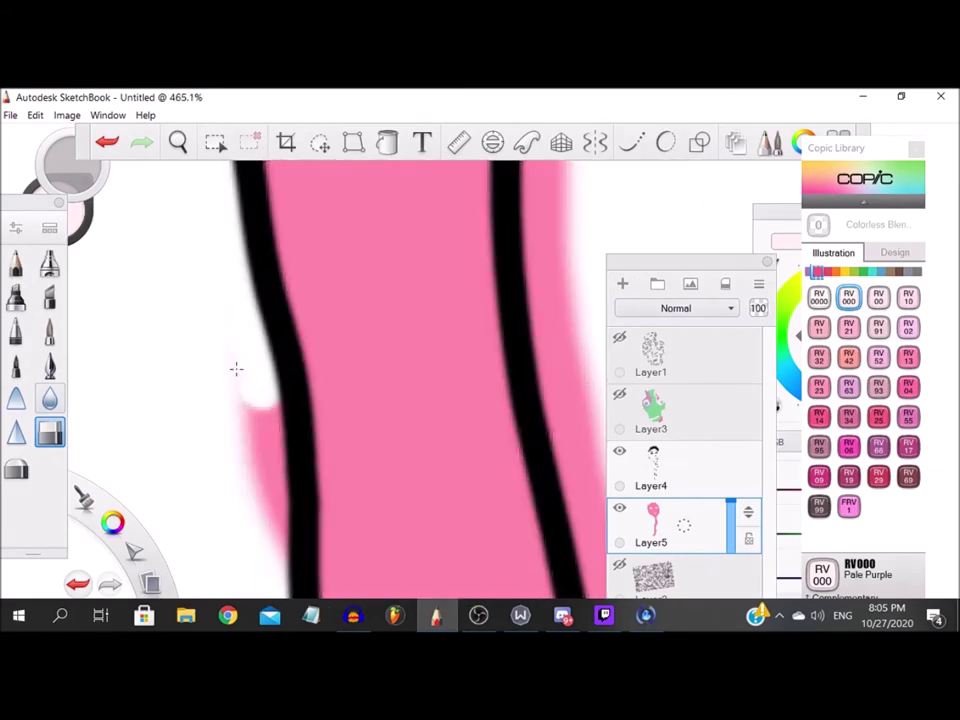
# Step: Erase the remaining pink spill around the lower end of the neck
pyautogui.scroll(-6, 246, 508)
pyautogui.scroll(6, 274, 428)
pyautogui.scroll(-6, 222, 342)
pyautogui.scroll(6, 221, 352)
pyautogui.moveTo(223, 272)
pyautogui.mouseDown()
pyautogui.moveTo(214, 334)
pyautogui.moveTo(469, 388)
pyautogui.moveTo(579, 238)
pyautogui.mouseUp()
# Step: Erase the pink spill along the right edge of the neck from its lower end up to the chin
pyautogui.scroll(-3, 578, 238)
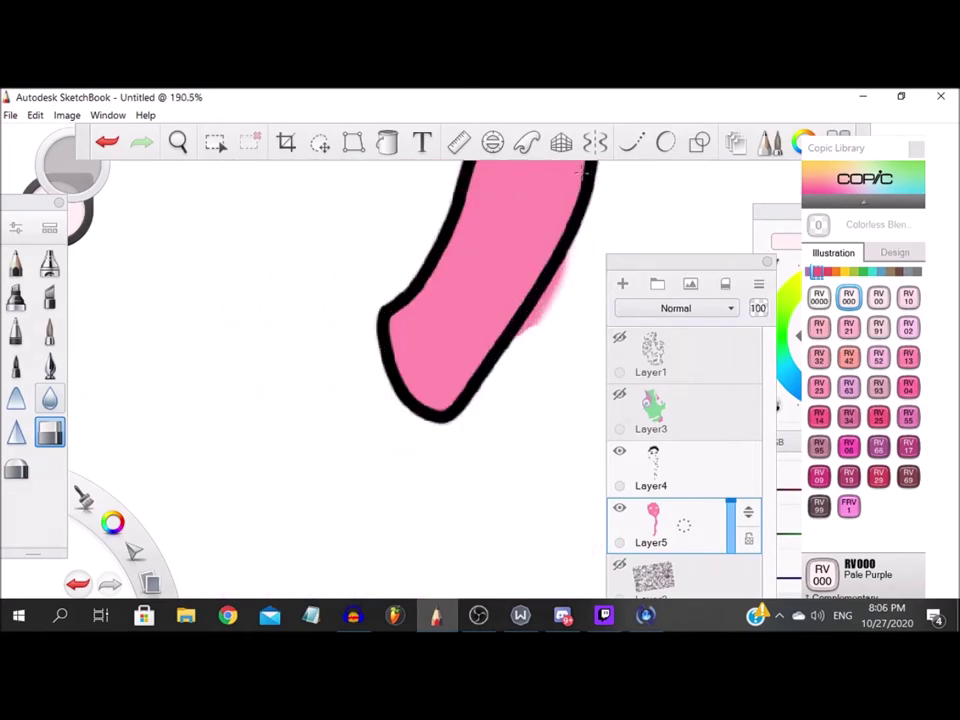
pyautogui.scroll(3, 506, 392)
pyautogui.scroll(-4, 524, 340)
pyautogui.scroll(2, 524, 340)
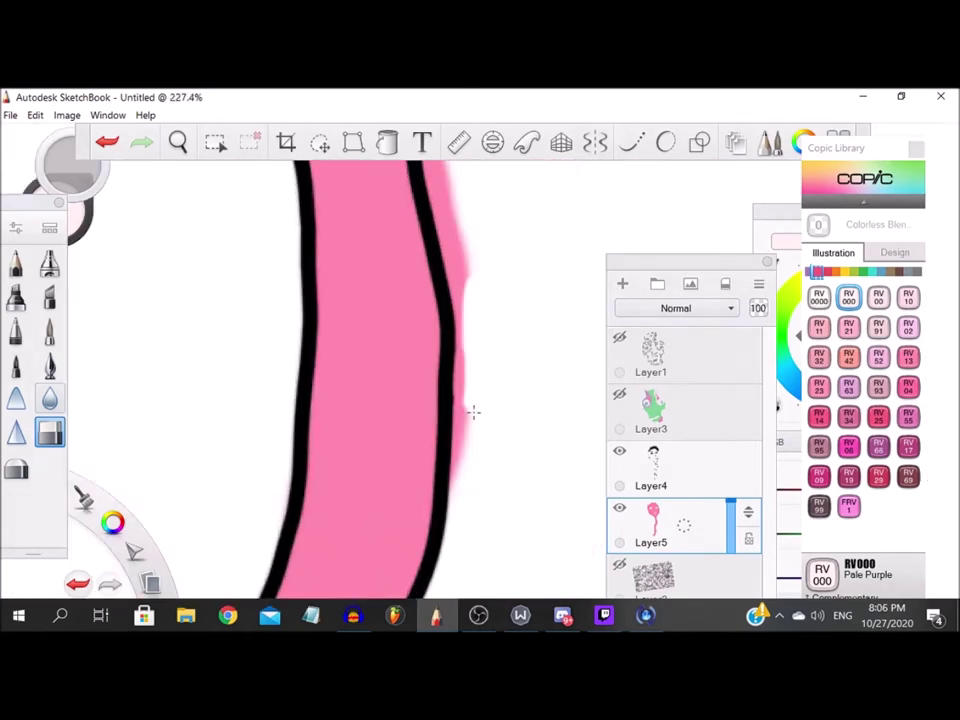
pyautogui.scroll(-4, 470, 200)
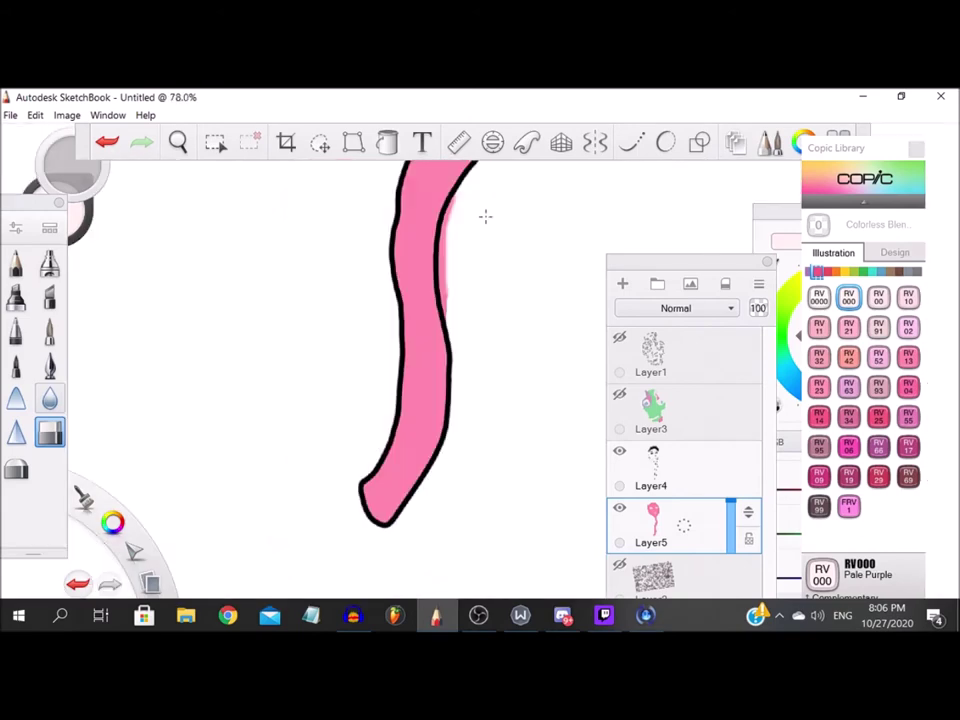
pyautogui.scroll(3, 422, 206)
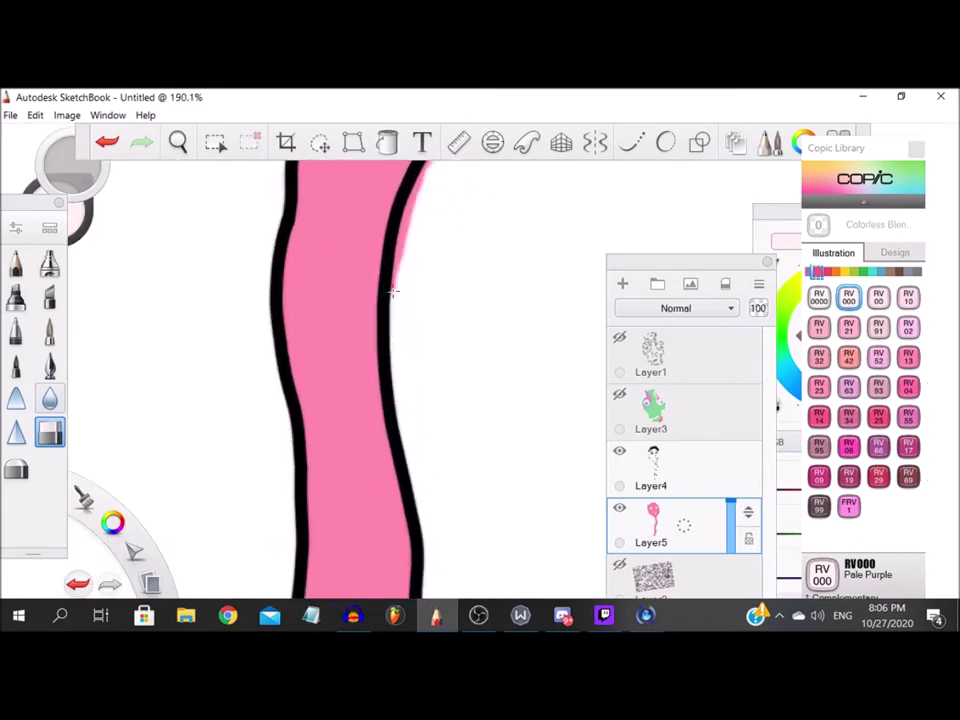
pyautogui.scroll(3, 497, 208)
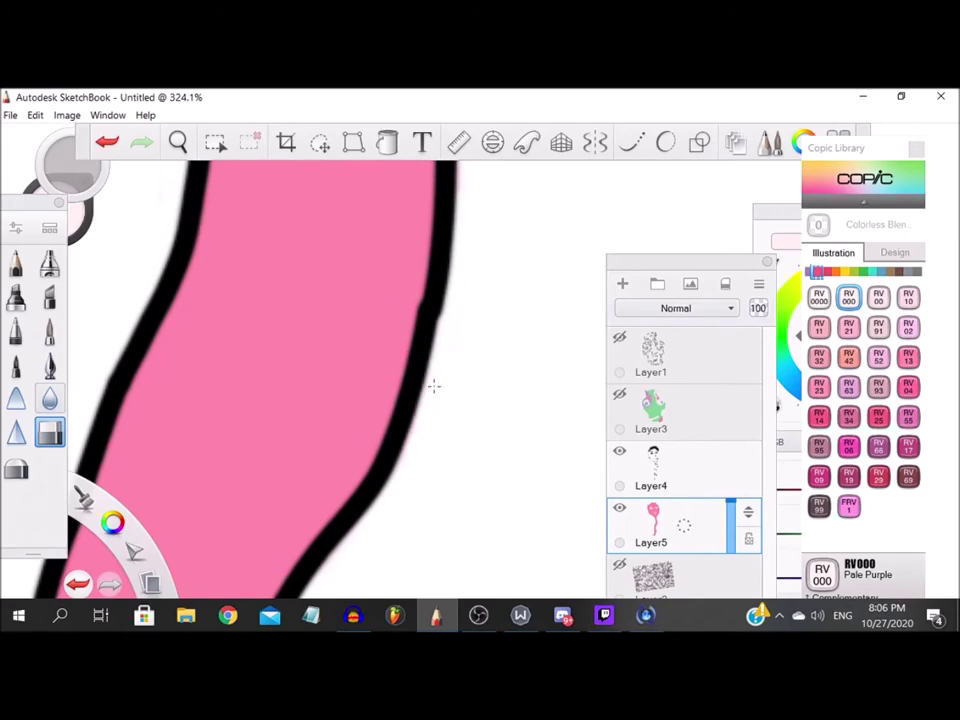
pyautogui.scroll(-4, 452, 301)
pyautogui.scroll(4, 452, 301)
pyautogui.scroll(3, 378, 415)
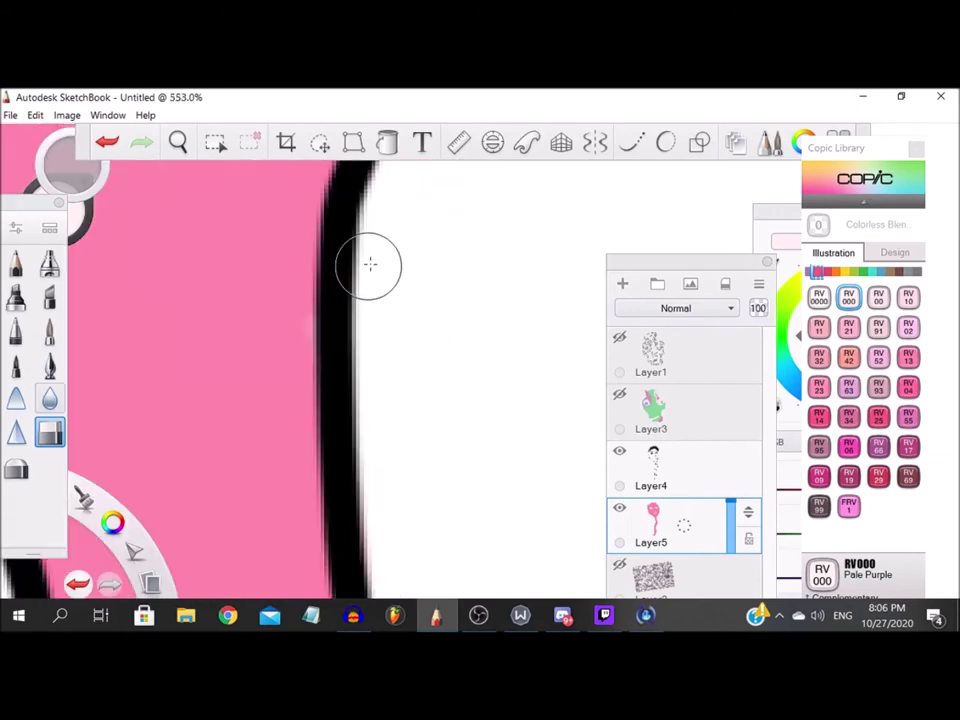
# Step: Sample the skin pink from the drawing and repaint the faded spot just inside the outline
pyautogui.click(799, 143)
pyautogui.click(799, 143)
pyautogui.click(772, 265)
pyautogui.click(255, 341)
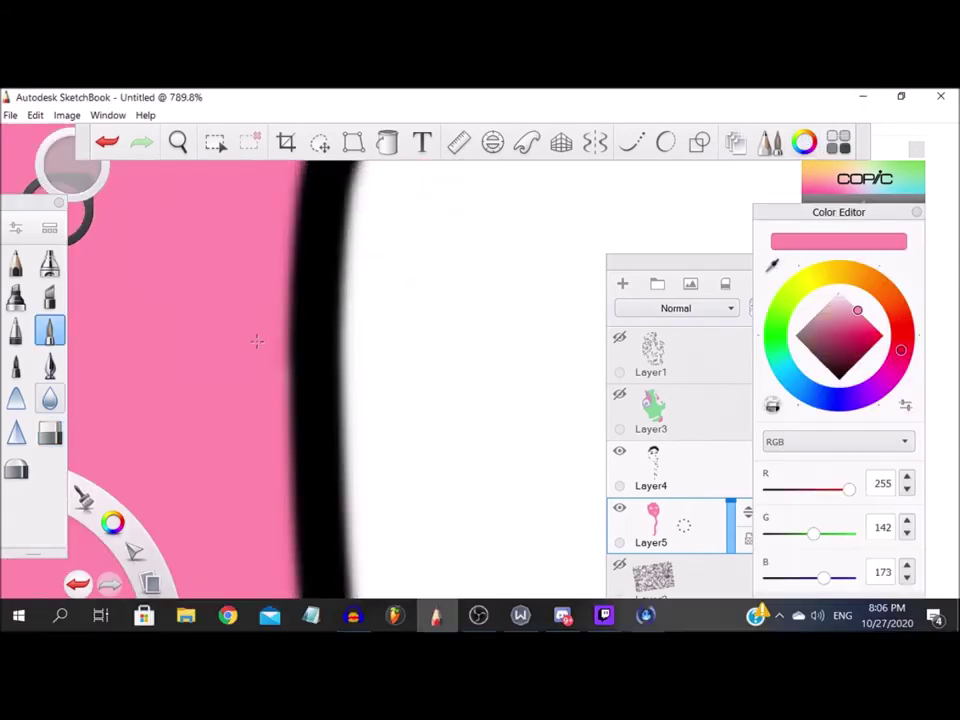
pyautogui.moveTo(262, 345); pyautogui.dragTo(268, 392)
pyautogui.scroll(-7, 259, 435)
pyautogui.scroll(5, 230, 352)
pyautogui.scroll(-8, 214, 281)
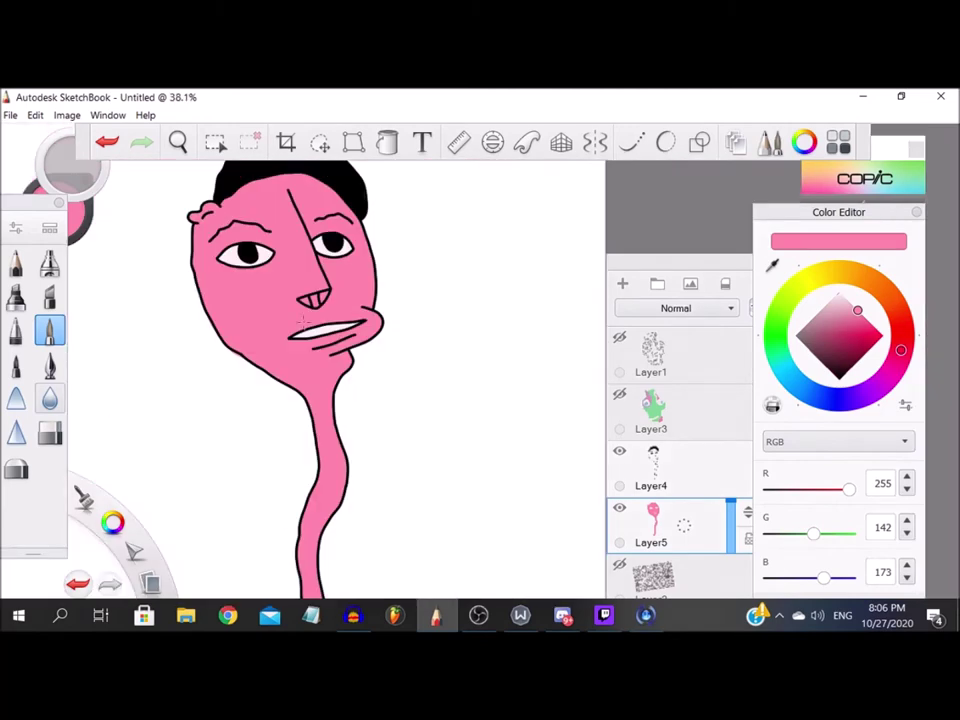
# Step: Hide the background layer and crop the canvas around the long-necked figure
pyautogui.moveTo(698, 207); pyautogui.dragTo(711, 166)
pyautogui.click(655, 535)
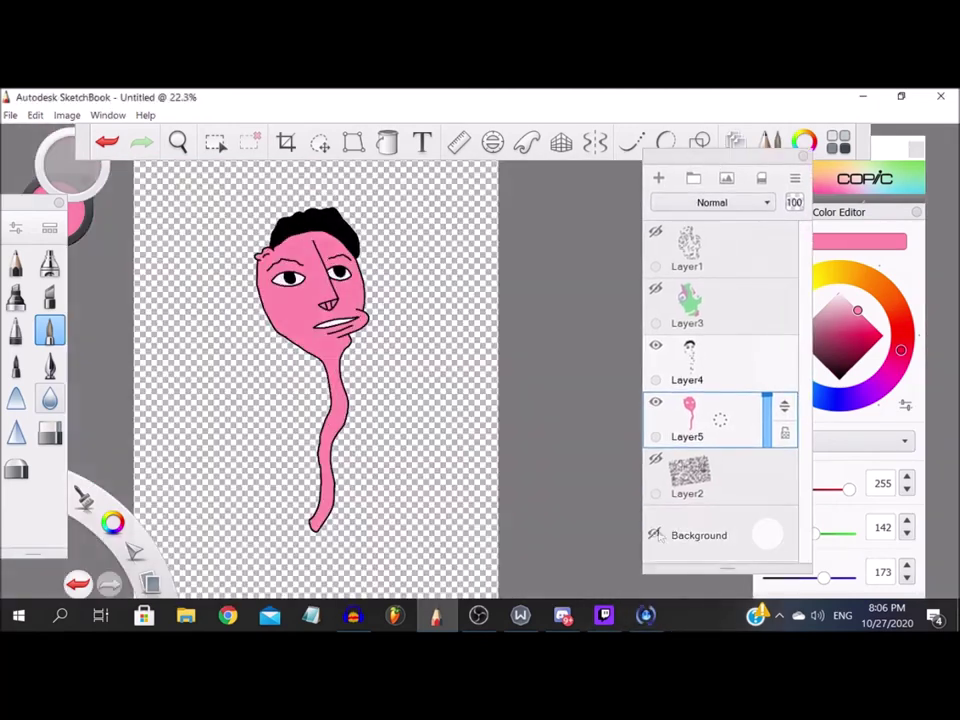
pyautogui.moveTo(379, 362); pyautogui.dragTo(430, 388)
pyautogui.click(287, 143)
pyautogui.moveTo(462, 574); pyautogui.dragTo(268, 208)
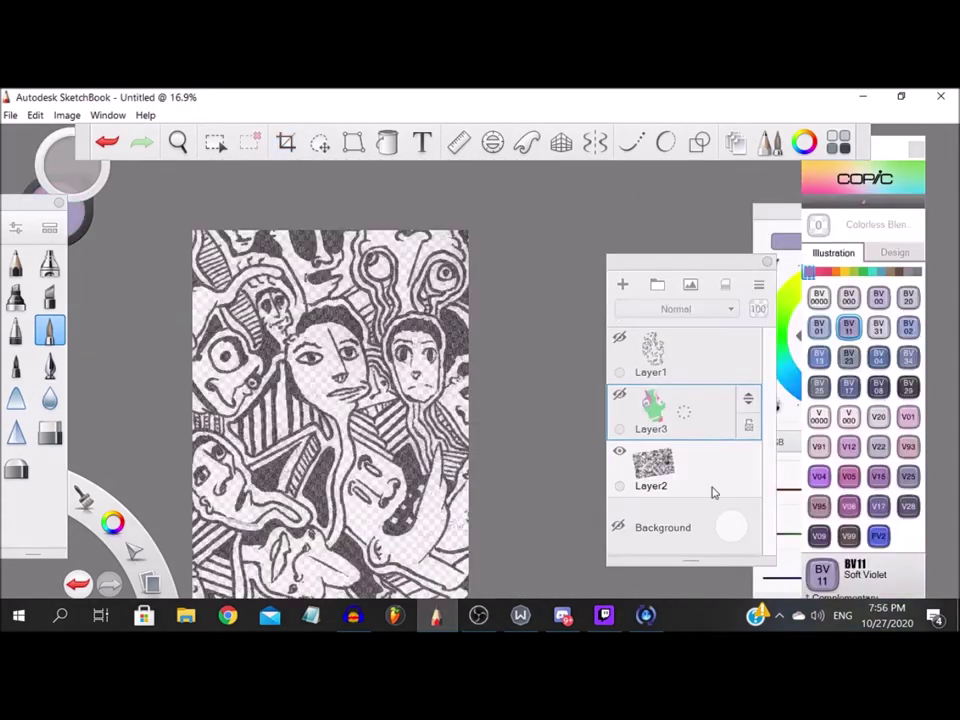
# Step: Add a new empty layer directly above the scanned sketch layer
pyautogui.moveTo(654, 430); pyautogui.dragTo(681, 407)
pyautogui.click(619, 340)
pyautogui.click(619, 340)
pyautogui.scroll(5, 320, 345)
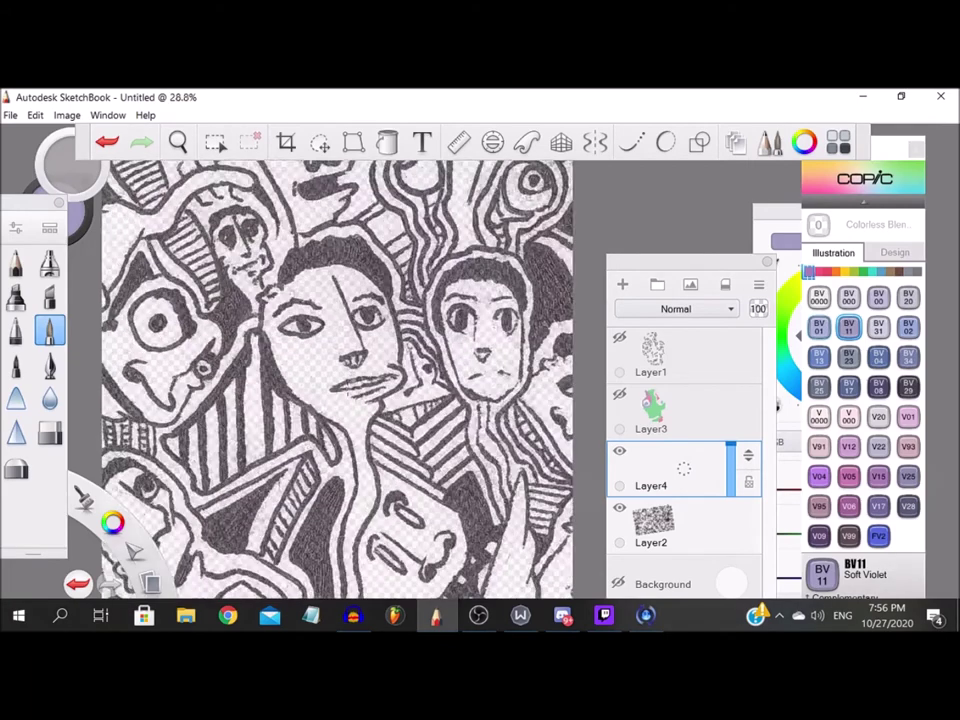
# Step: Choose Copic 110 Special Black and set the Paintbrush size to 5.9
pyautogui.click(916, 273)
pyautogui.click(908, 447)
pyautogui.doubleClick(50, 330)
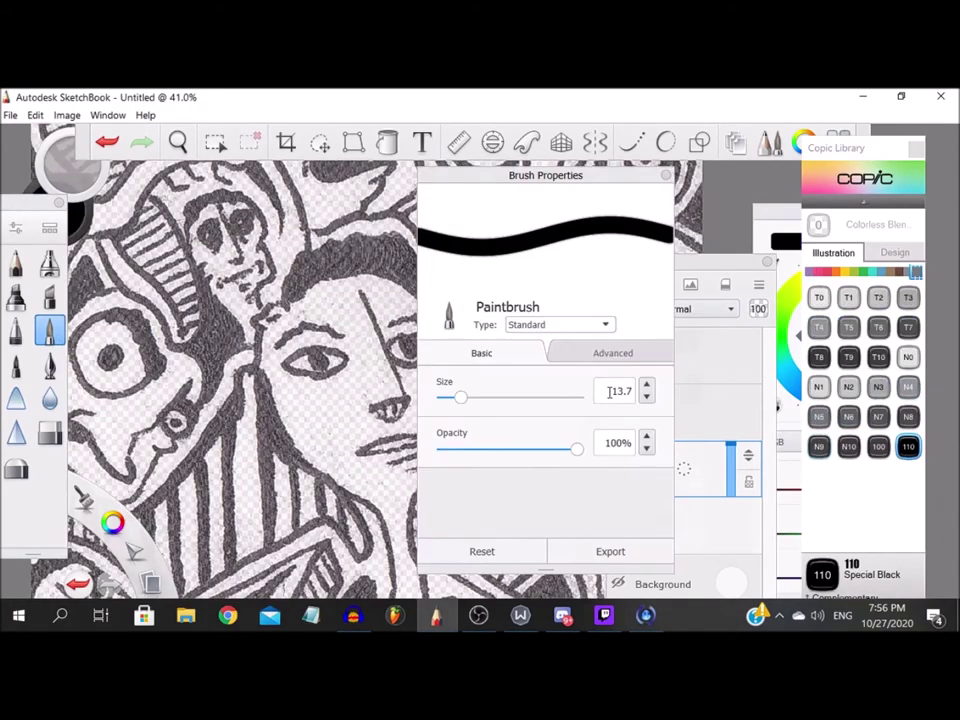
pyautogui.doubleClick(602, 396)
pyautogui.write('5.9')
pyautogui.press('Return')
pyautogui.click(666, 175)
pyautogui.scroll(3, 364, 435)
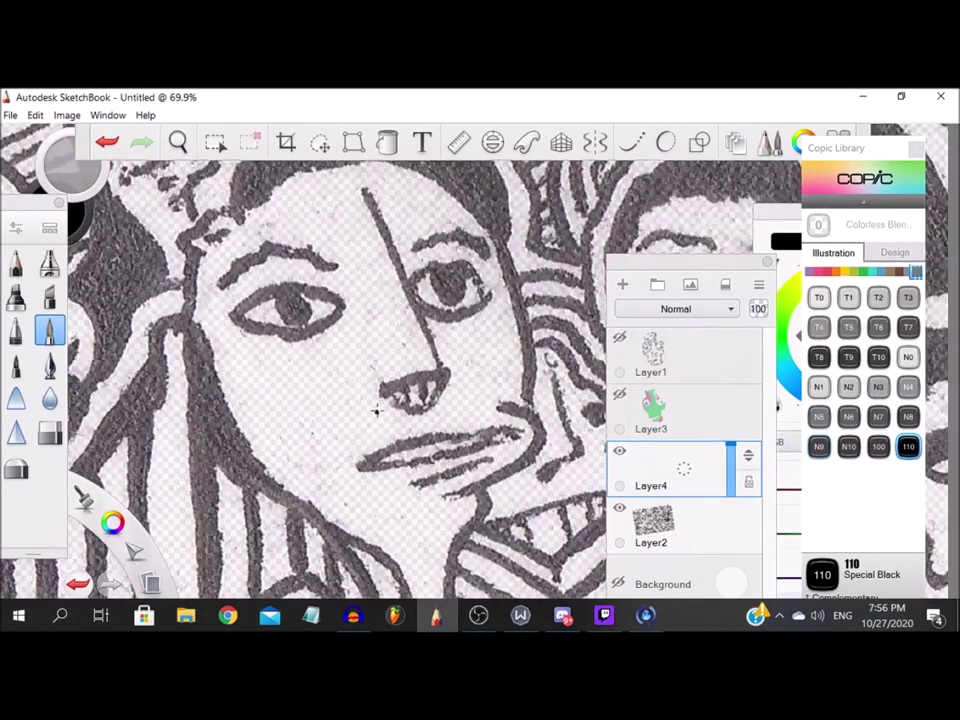
# Step: Turn on Steady Stroke and ink the long nose line and the nose tip with its two inner dividing lines
pyautogui.click(629, 147)
pyautogui.scroll(2, 374, 204)
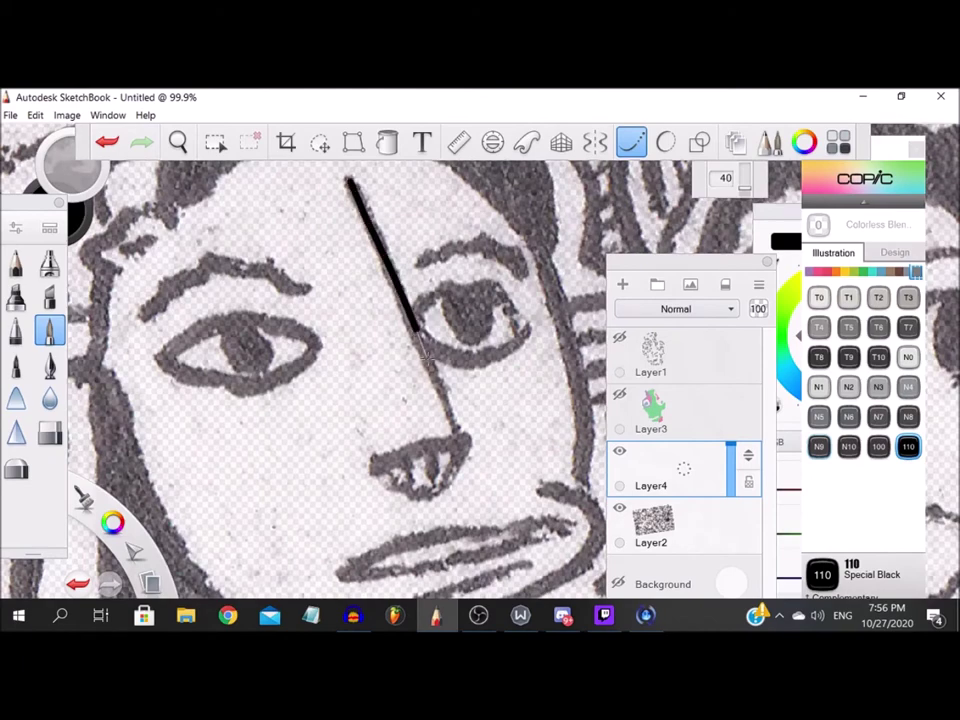
pyautogui.scroll(5, 486, 433)
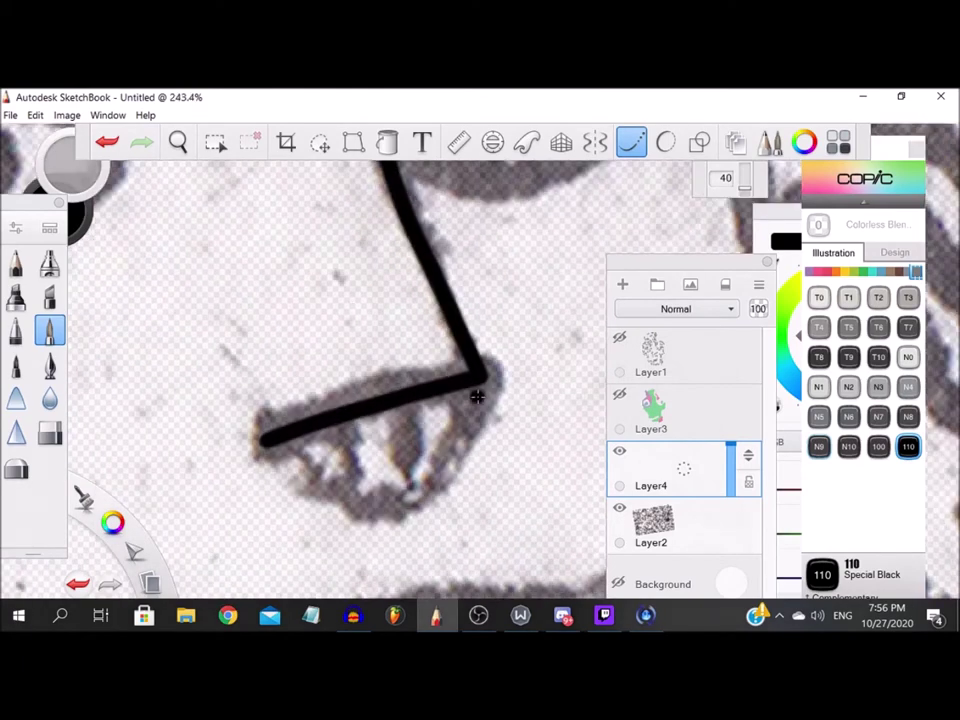
pyautogui.moveTo(358, 505); pyautogui.dragTo(245, 430)
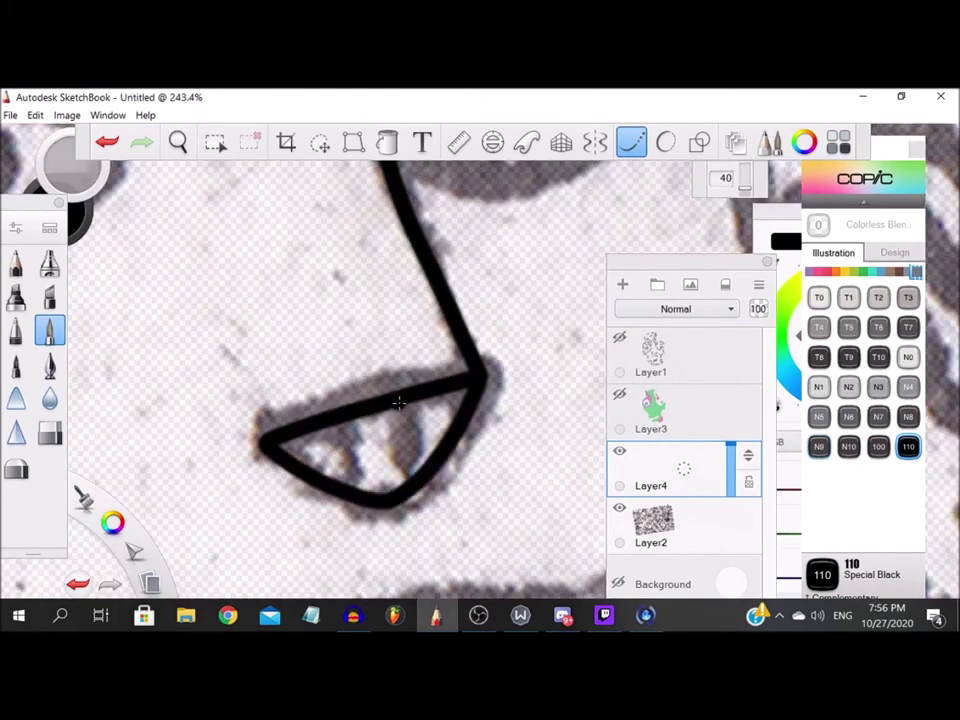
pyautogui.scroll(-10, 362, 505)
pyautogui.scroll(8, 405, 467)
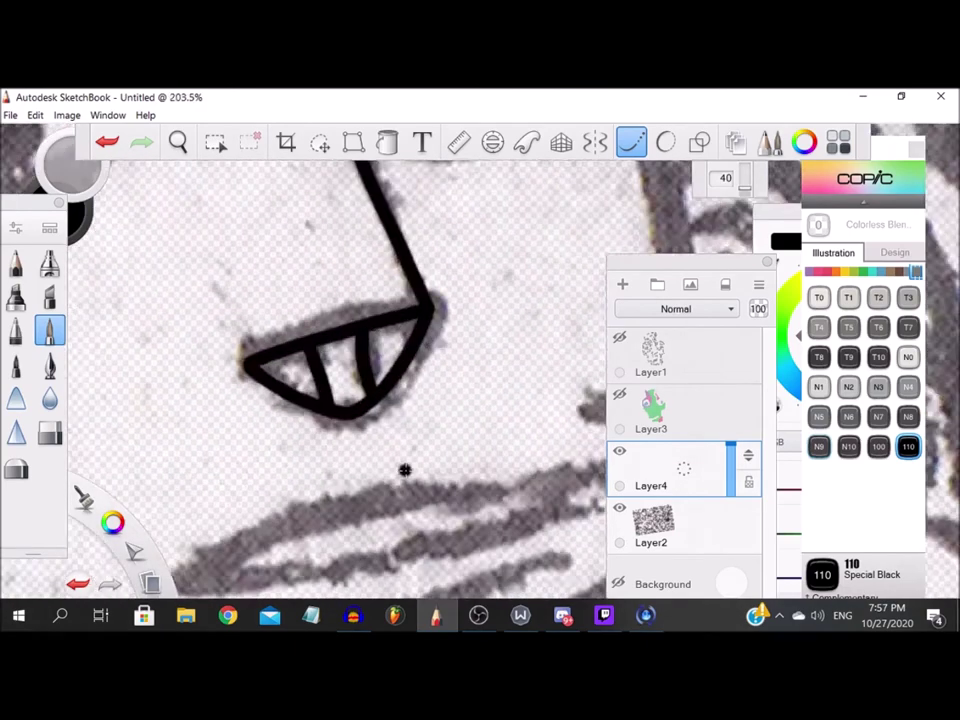
# Step: Ink the upper and lower contours of the mouth and the crease line beneath it
pyautogui.scroll(-1, 174, 486)
pyautogui.moveTo(278, 443); pyautogui.dragTo(470, 418)
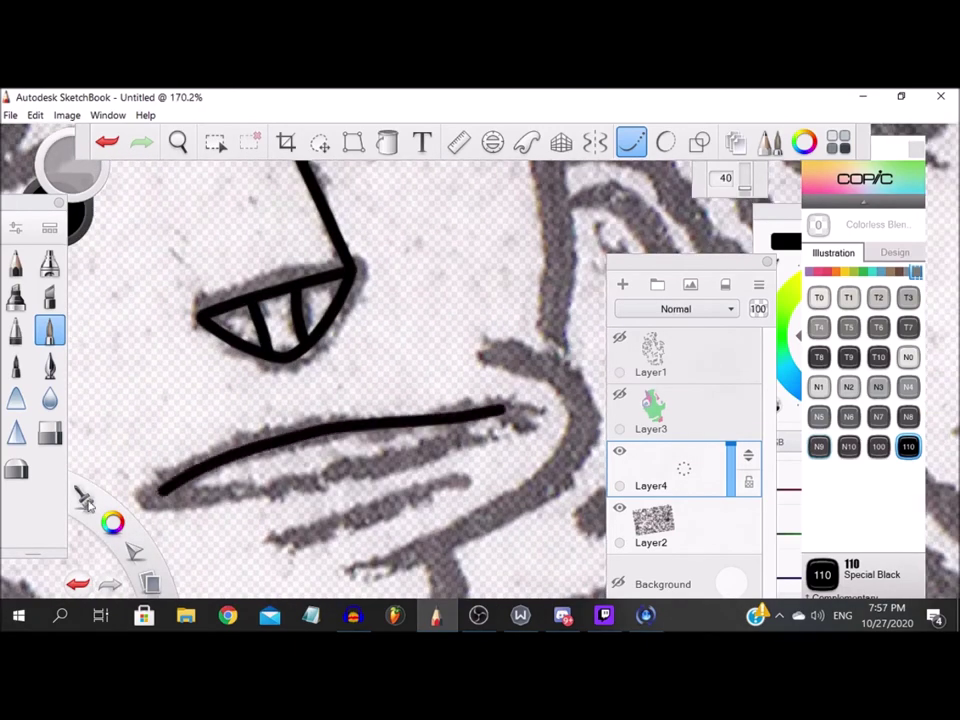
pyautogui.moveTo(228, 493); pyautogui.dragTo(437, 450)
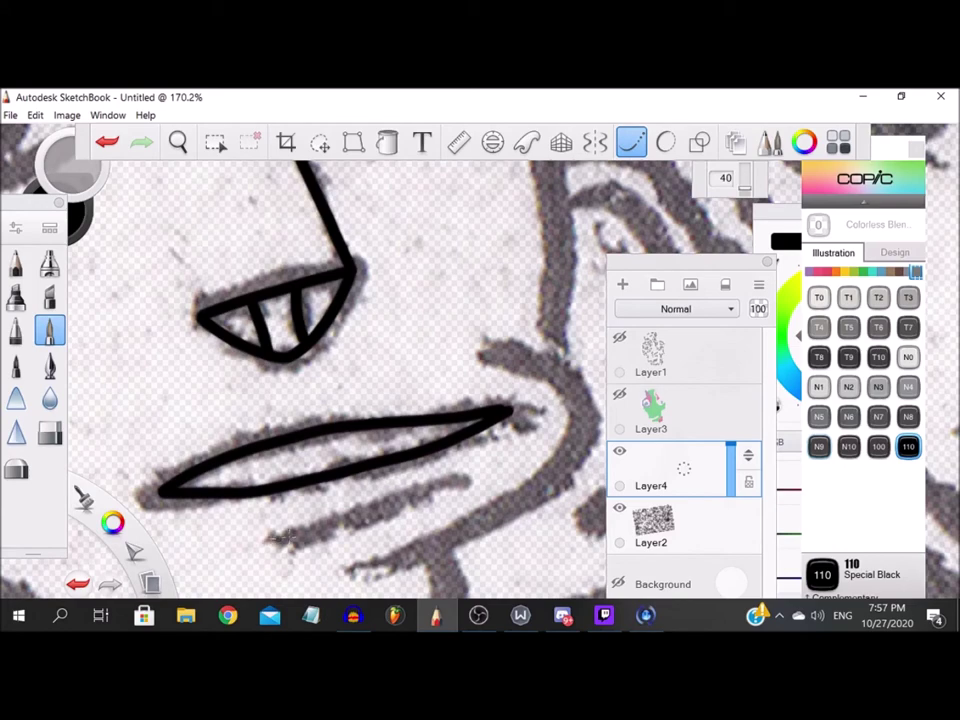
pyautogui.moveTo(280, 537); pyautogui.dragTo(469, 468)
# Step: Ink the bulge beside the mouth and the right contour of the face up to the forehead
pyautogui.moveTo(484, 518); pyautogui.dragTo(332, 572)
pyautogui.scroll(-6, 405, 405)
pyautogui.scroll(4, 425, 340)
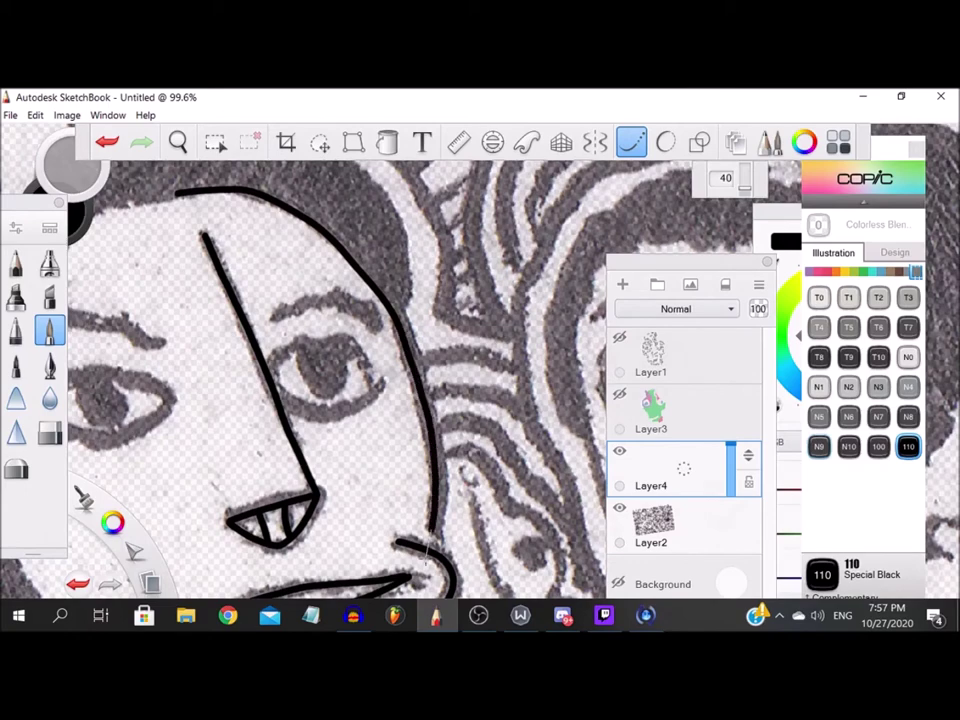
# Step: Ink the outline of the right eye and fill its pupil with solid black
pyautogui.scroll(5, 338, 380)
pyautogui.moveTo(216, 401)
pyautogui.mouseDown()
pyautogui.moveTo(303, 352)
pyautogui.moveTo(497, 373)
pyautogui.moveTo(585, 480)
pyautogui.mouseUp()
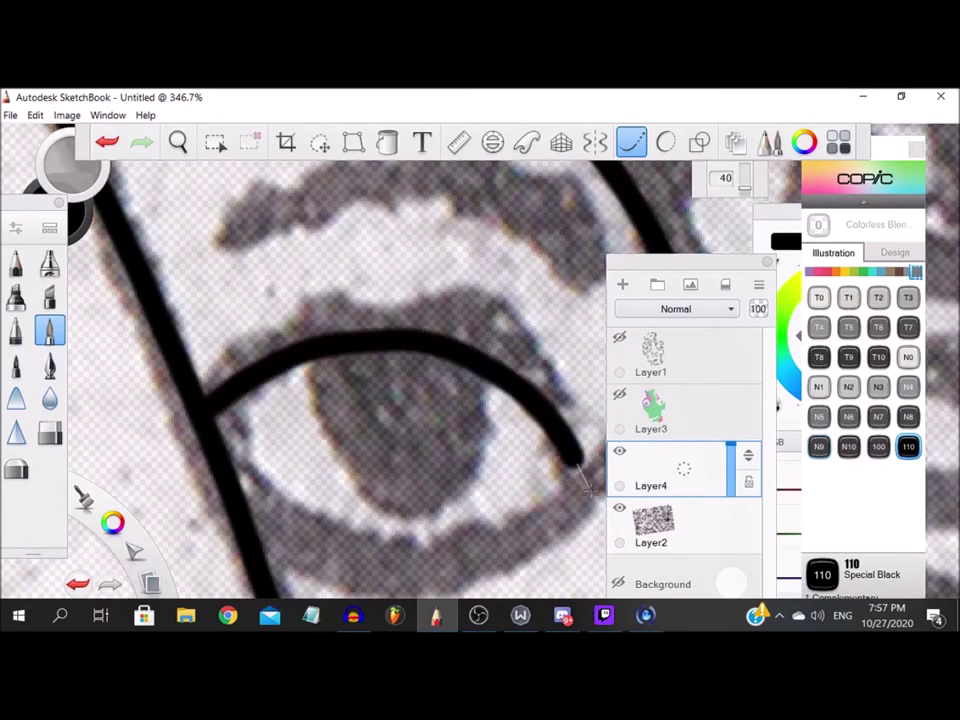
pyautogui.moveTo(548, 525)
pyautogui.mouseDown()
pyautogui.moveTo(437, 561)
pyautogui.moveTo(328, 553)
pyautogui.moveTo(226, 492)
pyautogui.mouseUp()
pyautogui.moveTo(314, 352)
pyautogui.mouseDown()
pyautogui.moveTo(313, 406)
pyautogui.moveTo(349, 474)
pyautogui.moveTo(402, 508)
pyautogui.moveTo(457, 500)
pyautogui.moveTo(490, 416)
pyautogui.moveTo(463, 359)
pyautogui.moveTo(343, 351)
pyautogui.moveTo(309, 400)
pyautogui.moveTo(359, 461)
pyautogui.moveTo(429, 492)
pyautogui.moveTo(470, 447)
pyautogui.moveTo(467, 370)
pyautogui.moveTo(365, 365)
pyautogui.moveTo(328, 413)
pyautogui.moveTo(393, 466)
pyautogui.moveTo(455, 462)
pyautogui.mouseUp()
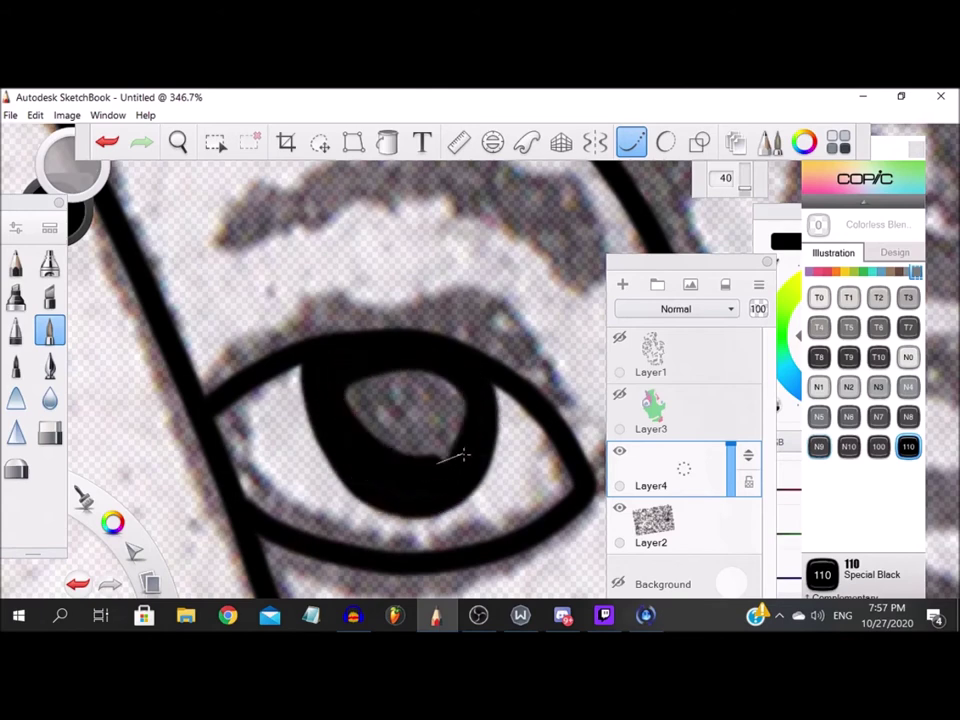
pyautogui.moveTo(405, 370)
pyautogui.mouseDown()
pyautogui.moveTo(343, 401)
pyautogui.moveTo(358, 440)
pyautogui.mouseUp()
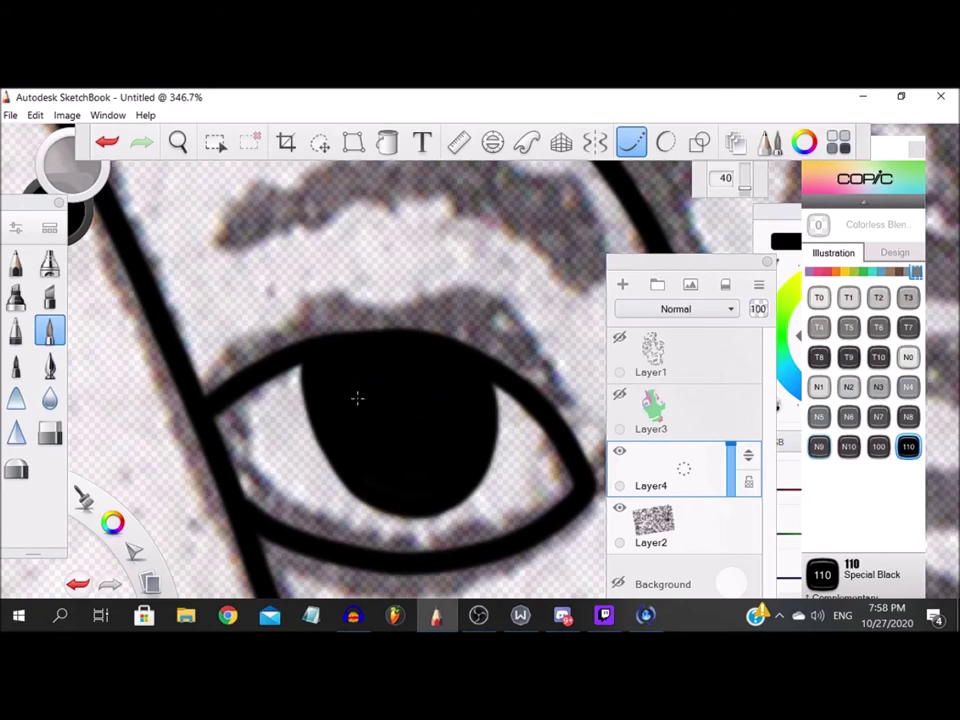
pyautogui.scroll(5, 430, 365)
# Step: Ink the outline of the left eye and fill its pupil with solid black
pyautogui.scroll(-16, 429, 425)
pyautogui.scroll(6, 330, 435)
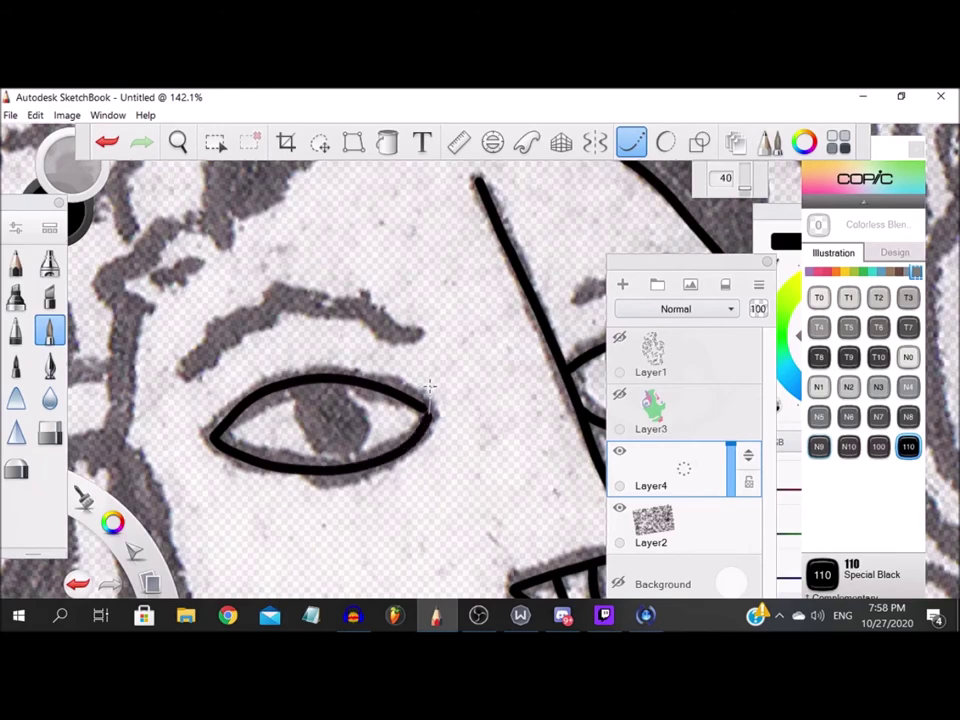
pyautogui.scroll(5, 350, 425)
pyautogui.moveTo(215, 337)
pyautogui.mouseDown()
pyautogui.moveTo(238, 465)
pyautogui.moveTo(324, 496)
pyautogui.moveTo(387, 445)
pyautogui.moveTo(280, 319)
pyautogui.mouseUp()
pyautogui.moveTo(222, 403)
pyautogui.mouseDown()
pyautogui.moveTo(339, 476)
pyautogui.moveTo(366, 407)
pyautogui.moveTo(285, 328)
pyautogui.mouseUp()
pyautogui.moveTo(237, 400)
pyautogui.mouseDown()
pyautogui.moveTo(296, 455)
pyautogui.moveTo(350, 450)
pyautogui.mouseUp()
pyautogui.moveTo(283, 345)
pyautogui.mouseDown()
pyautogui.moveTo(275, 436)
pyautogui.moveTo(337, 408)
pyautogui.moveTo(292, 359)
pyautogui.moveTo(237, 397)
pyautogui.moveTo(334, 431)
pyautogui.mouseUp()
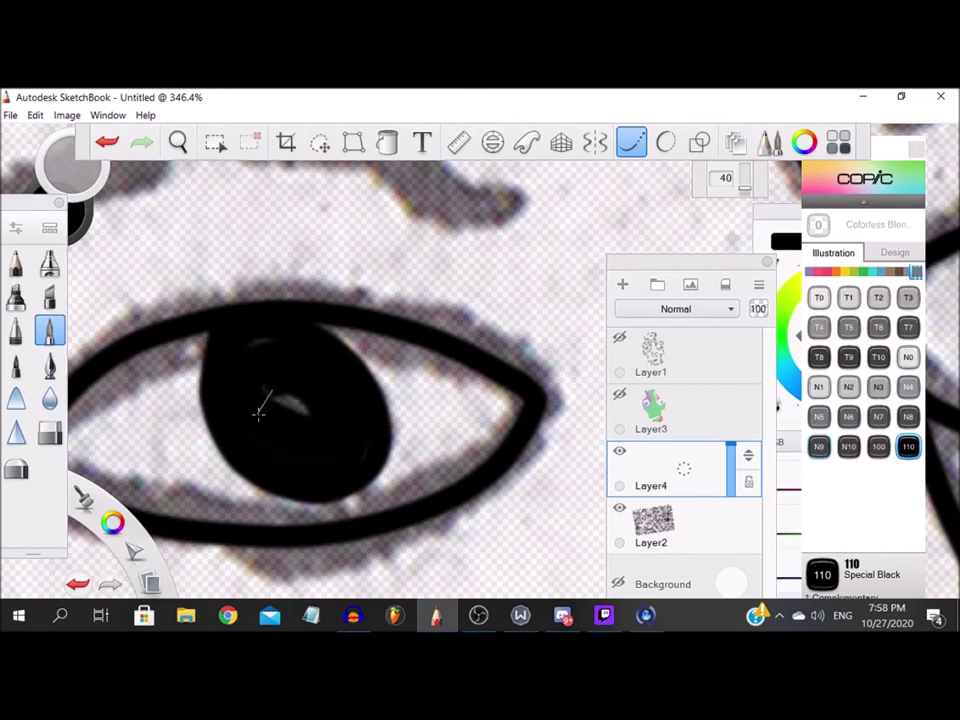
pyautogui.scroll(-10, 310, 345)
pyautogui.scroll(10, 321, 401)
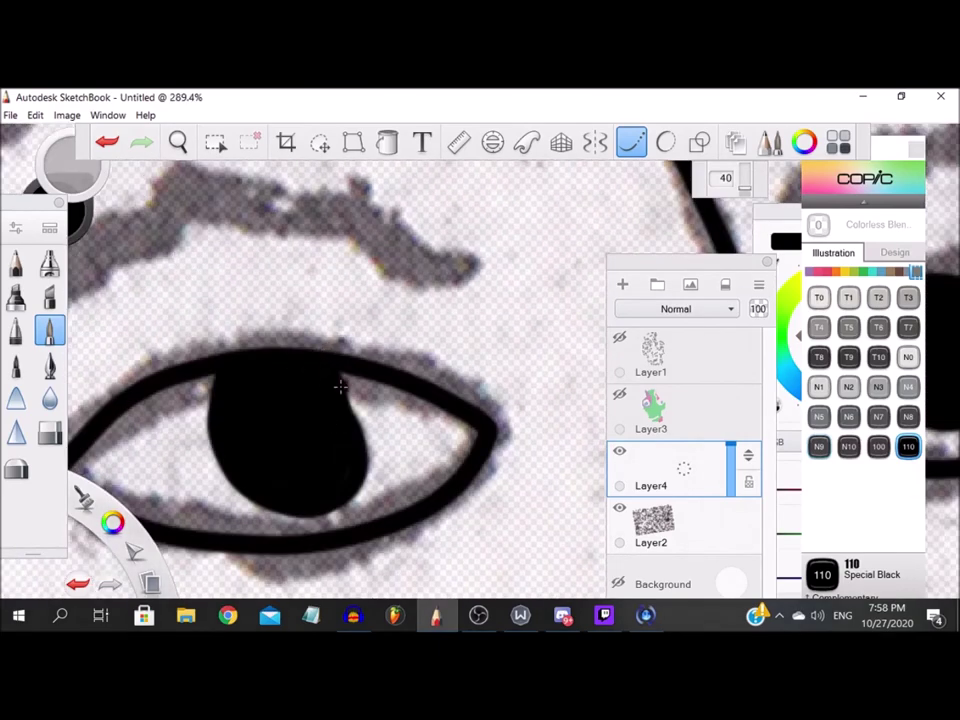
# Step: Ink the wavy eyebrows above the left and right eyes along the sketch
pyautogui.scroll(-10, 352, 432)
pyautogui.scroll(8, 219, 447)
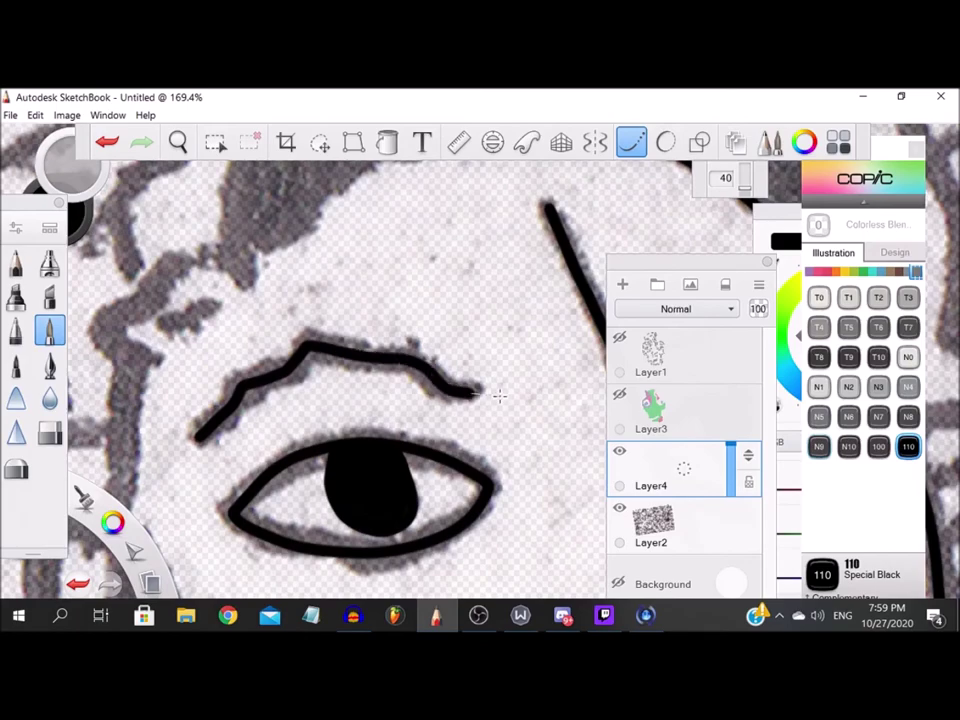
pyautogui.scroll(-4, 499, 396)
pyautogui.scroll(6, 285, 385)
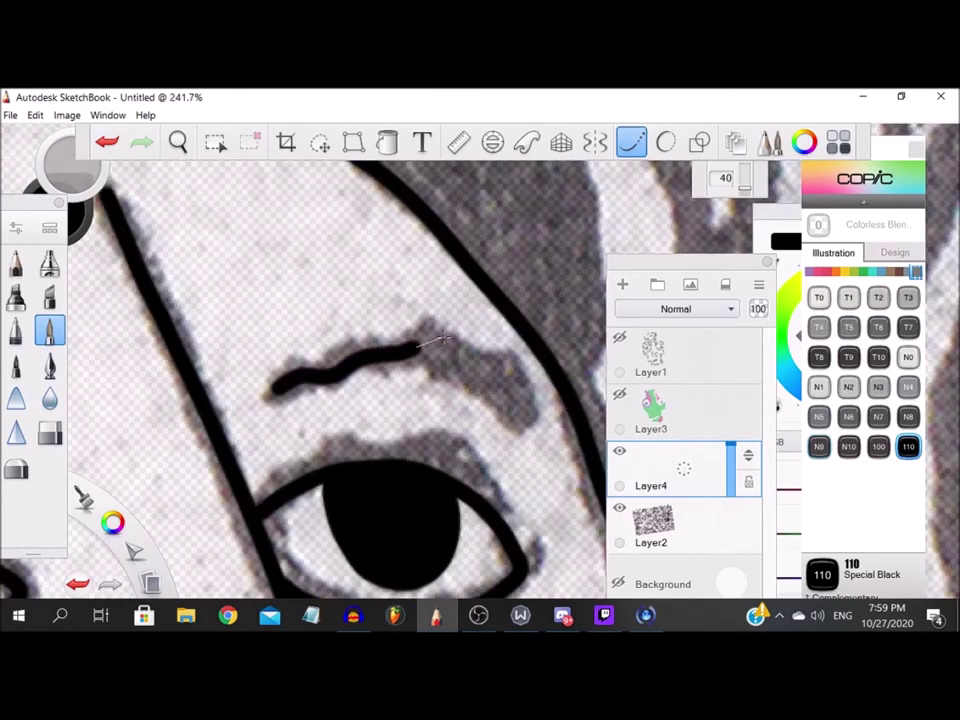
pyautogui.scroll(-6, 515, 399)
# Step: Ink the hairline across the forehead and the top of the left ear with its short inner fold
pyautogui.scroll(6, 477, 373)
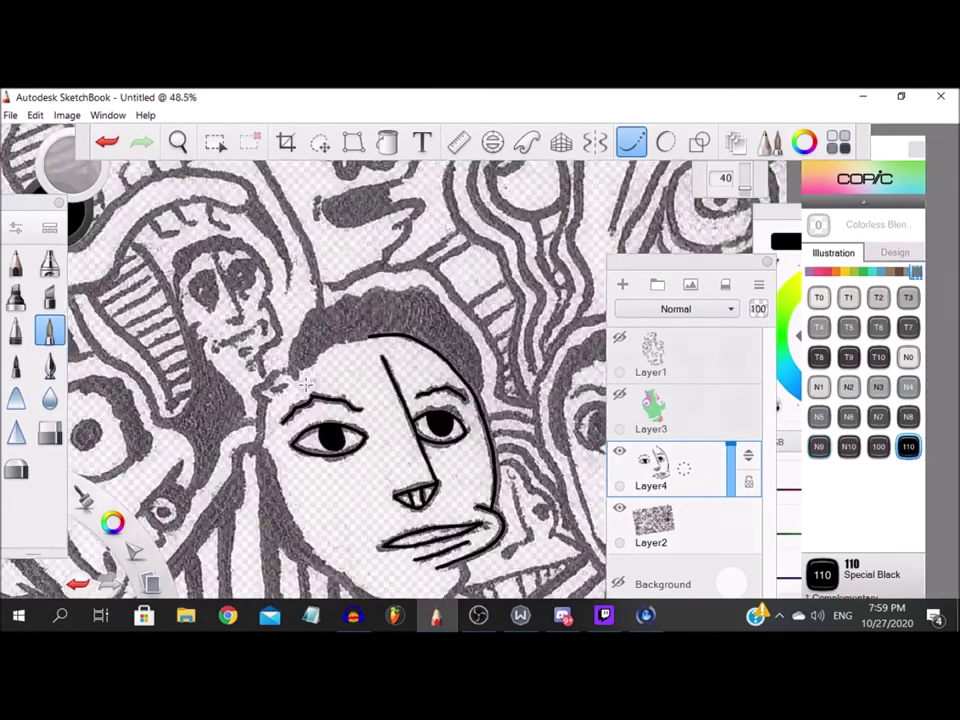
pyautogui.moveTo(477, 373)
pyautogui.mouseDown()
pyautogui.moveTo(304, 421)
pyautogui.moveTo(232, 485)
pyautogui.moveTo(162, 535)
pyautogui.mouseUp()
pyautogui.scroll(-2, 162, 535)
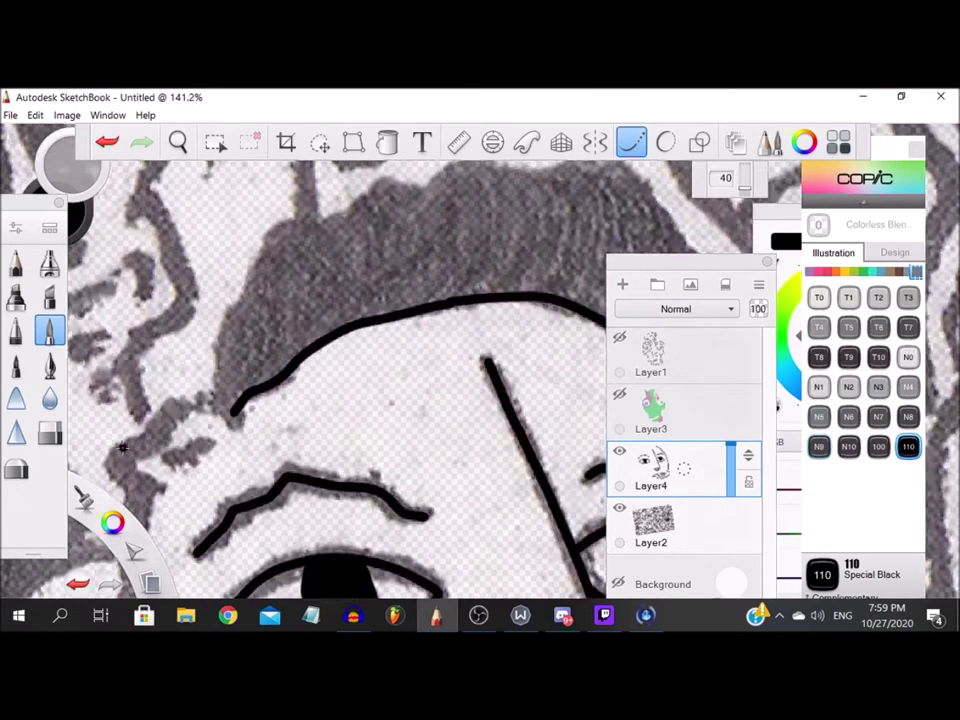
pyautogui.scroll(1, 229, 416)
pyautogui.scroll(5, 229, 416)
pyautogui.moveTo(499, 343)
pyautogui.mouseDown()
pyautogui.moveTo(460, 299)
pyautogui.moveTo(348, 290)
pyautogui.moveTo(287, 377)
pyautogui.moveTo(283, 409)
pyautogui.moveTo(192, 402)
pyautogui.moveTo(145, 459)
pyautogui.moveTo(225, 523)
pyautogui.moveTo(280, 526)
pyautogui.mouseUp()
pyautogui.moveTo(420, 402)
pyautogui.mouseDown()
pyautogui.moveTo(345, 418)
pyautogui.moveTo(304, 474)
pyautogui.mouseUp()
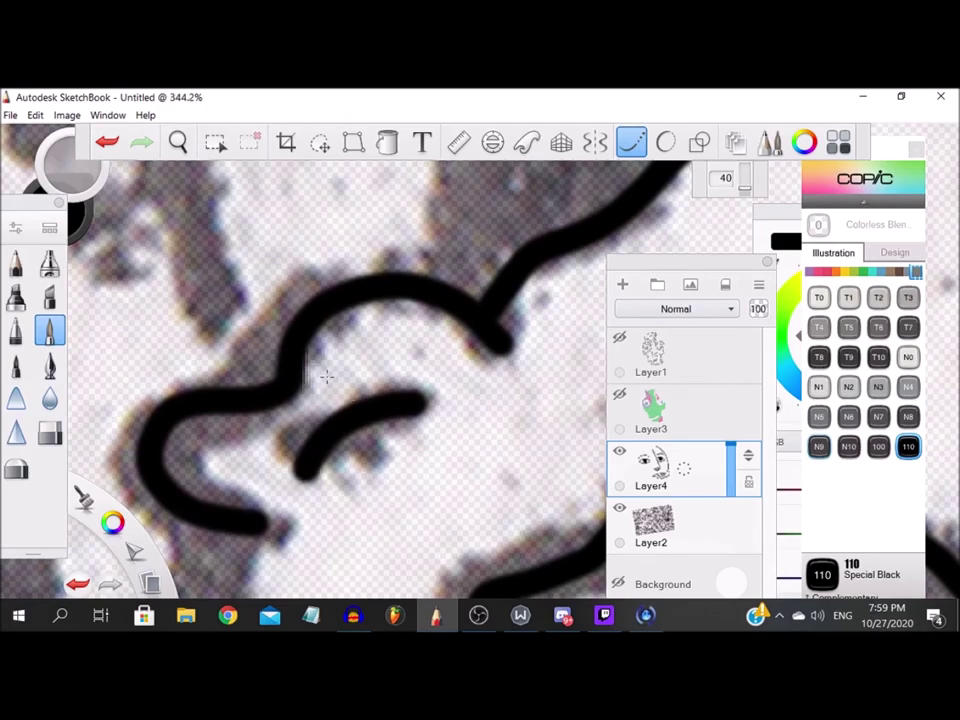
# Step: Ink the left contour of the face from beneath the ear down along the cheek
pyautogui.scroll(-9, 323, 377)
pyautogui.scroll(3, 290, 438)
pyautogui.scroll(2, 289, 440)
pyautogui.moveTo(232, 200); pyautogui.dragTo(230, 398)
pyautogui.scroll(-6, 230, 398)
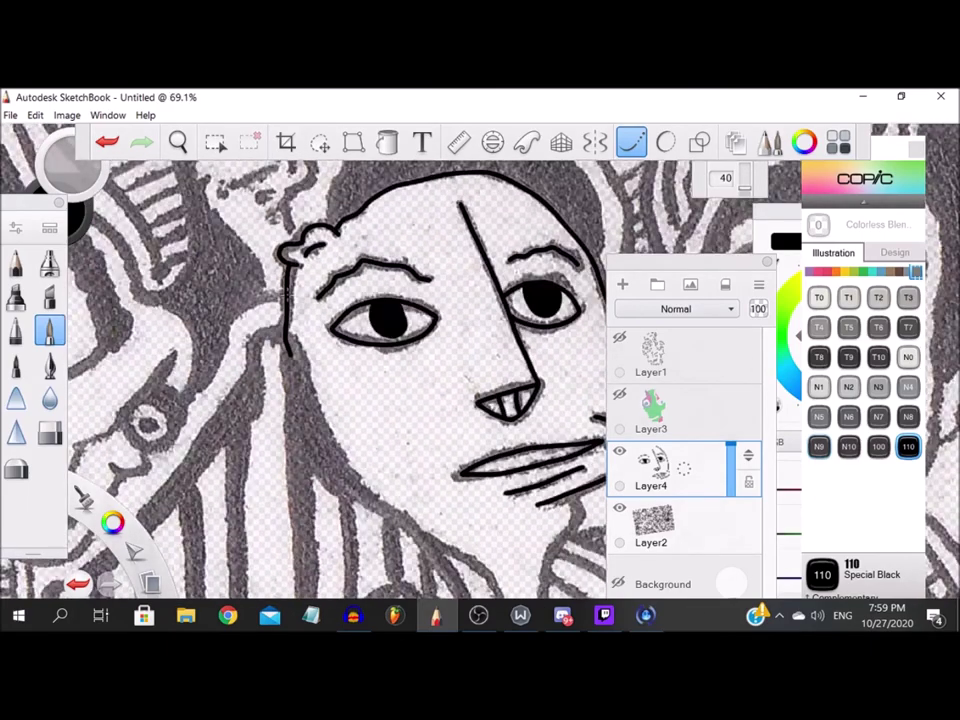
pyautogui.scroll(5, 298, 416)
pyautogui.moveTo(240, 280)
pyautogui.mouseDown()
pyautogui.moveTo(283, 397)
pyautogui.moveTo(365, 550)
pyautogui.mouseUp()
pyautogui.scroll(-6, 365, 550)
# Step: Ink the left jaw line and continue it into the upper left contour of the neck
pyautogui.scroll(7, 300, 420)
pyautogui.moveTo(85, 270)
pyautogui.mouseDown()
pyautogui.moveTo(228, 368)
pyautogui.moveTo(345, 390)
pyautogui.moveTo(370, 416)
pyautogui.mouseUp()
pyautogui.scroll(-1, 407, 457)
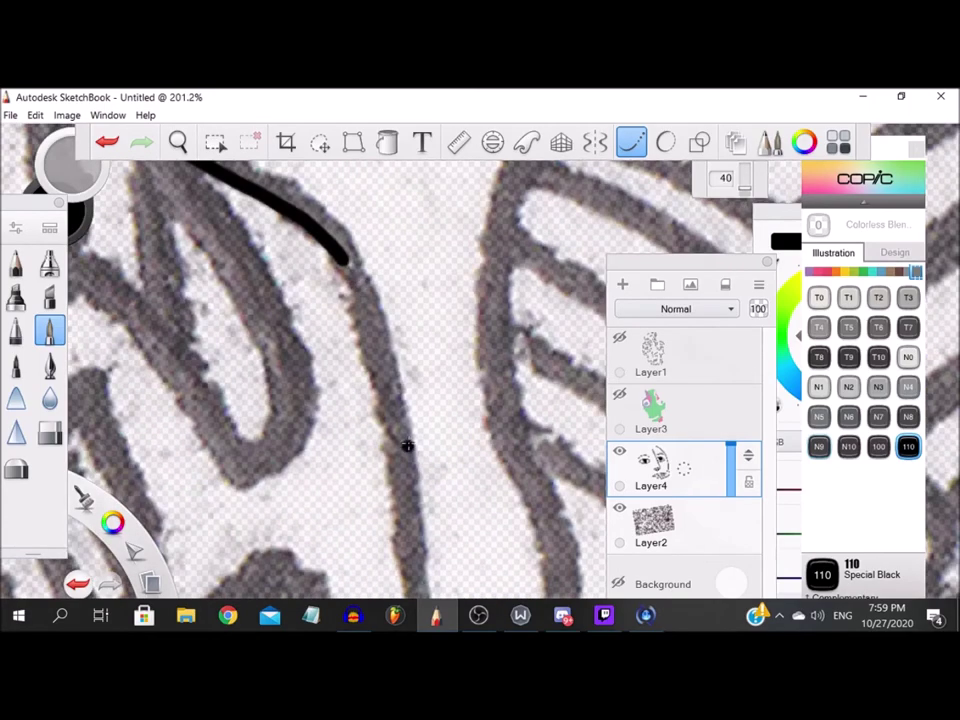
pyautogui.moveTo(368, 320); pyautogui.dragTo(402, 476)
pyautogui.scroll(1, 375, 495)
pyautogui.moveTo(340, 203); pyautogui.dragTo(349, 388)
pyautogui.scroll(-12, 349, 400)
pyautogui.scroll(2, 329, 441)
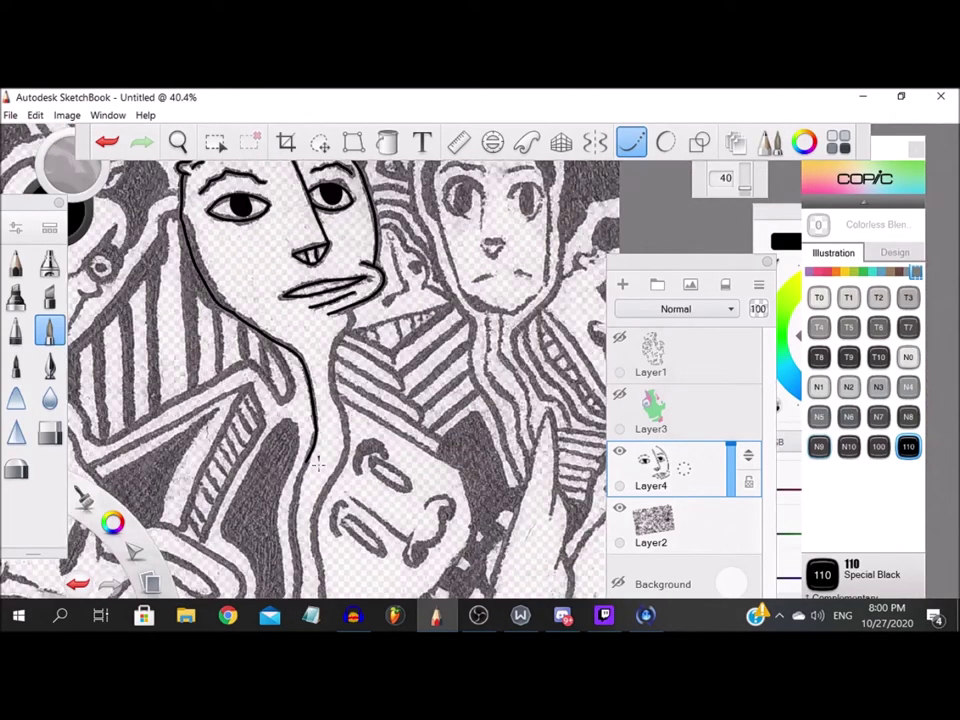
# Step: Ink the rest of the neck's left contour down to its pointed lower end
pyautogui.scroll(8, 329, 441)
pyautogui.moveTo(313, 334)
pyautogui.mouseDown()
pyautogui.moveTo(266, 474)
pyautogui.moveTo(256, 565)
pyautogui.mouseUp()
pyautogui.scroll(-4, 290, 404)
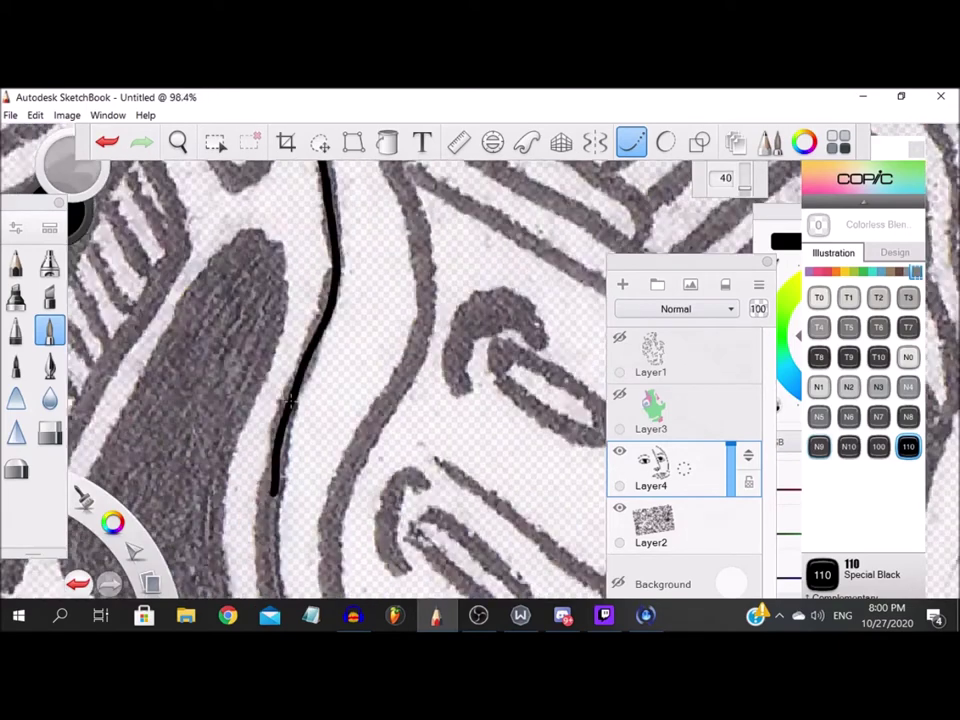
pyautogui.scroll(4, 290, 400)
pyautogui.moveTo(298, 236); pyautogui.dragTo(287, 520)
pyautogui.scroll(-2, 295, 368)
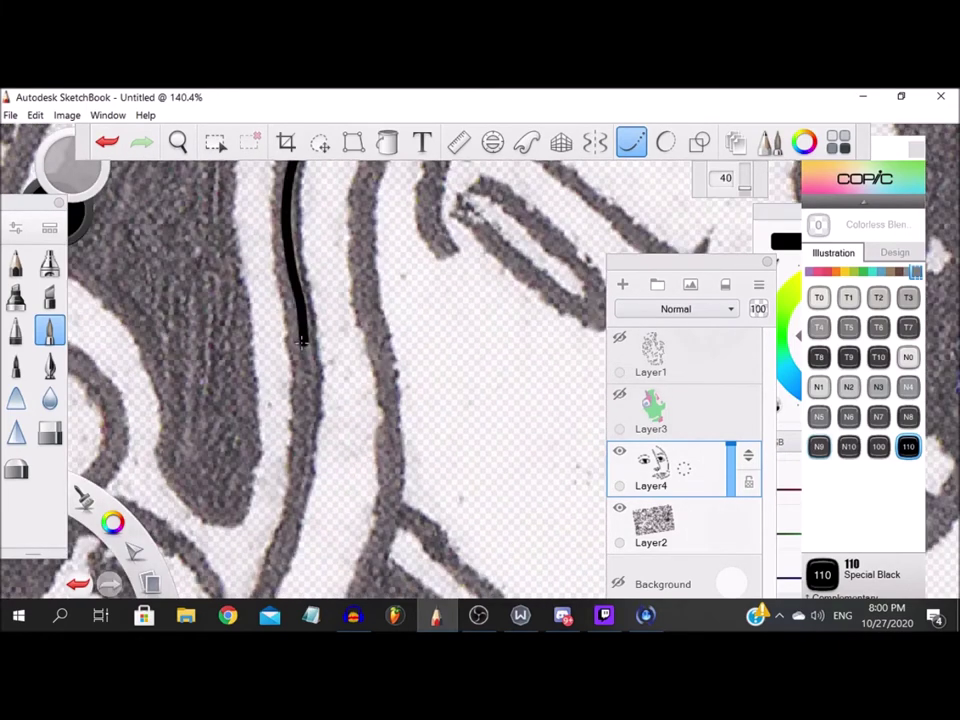
pyautogui.scroll(2, 324, 382)
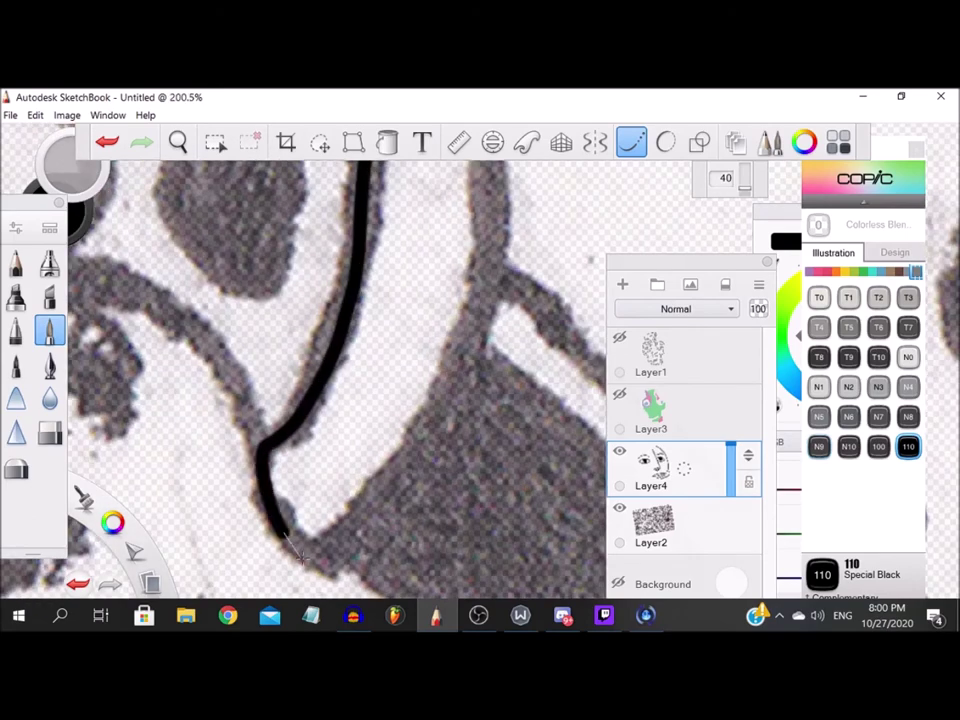
# Step: Ink the neck's right contour from the lower tip up to the chin
pyautogui.moveTo(358, 524)
pyautogui.mouseDown()
pyautogui.moveTo(458, 368)
pyautogui.moveTo(485, 258)
pyautogui.moveTo(489, 176)
pyautogui.mouseUp()
pyautogui.scroll(-6, 489, 180)
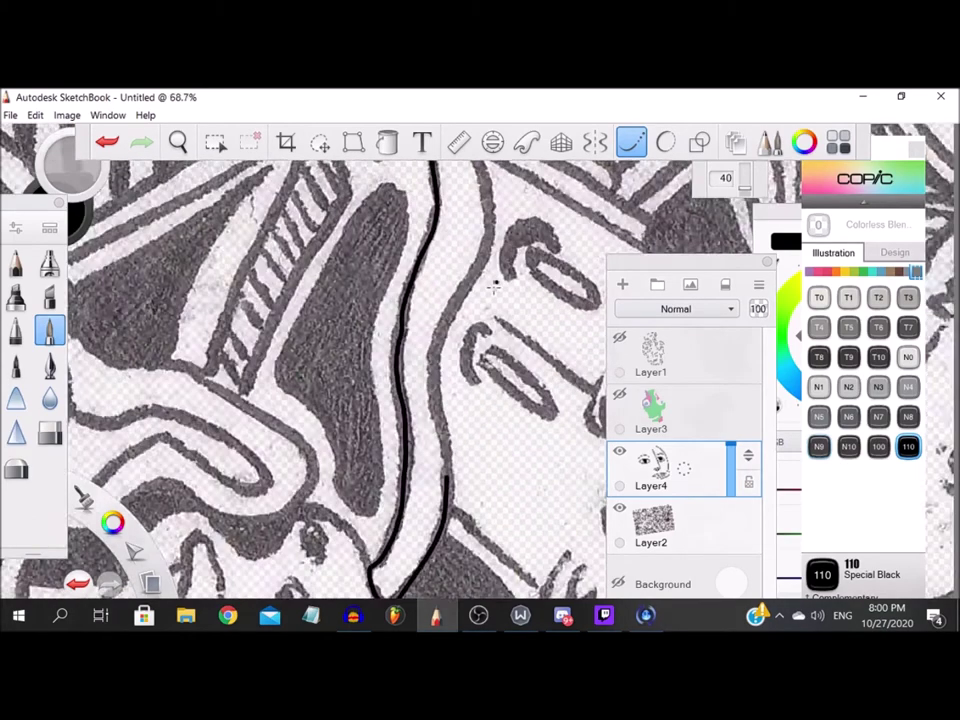
pyautogui.scroll(2, 485, 205)
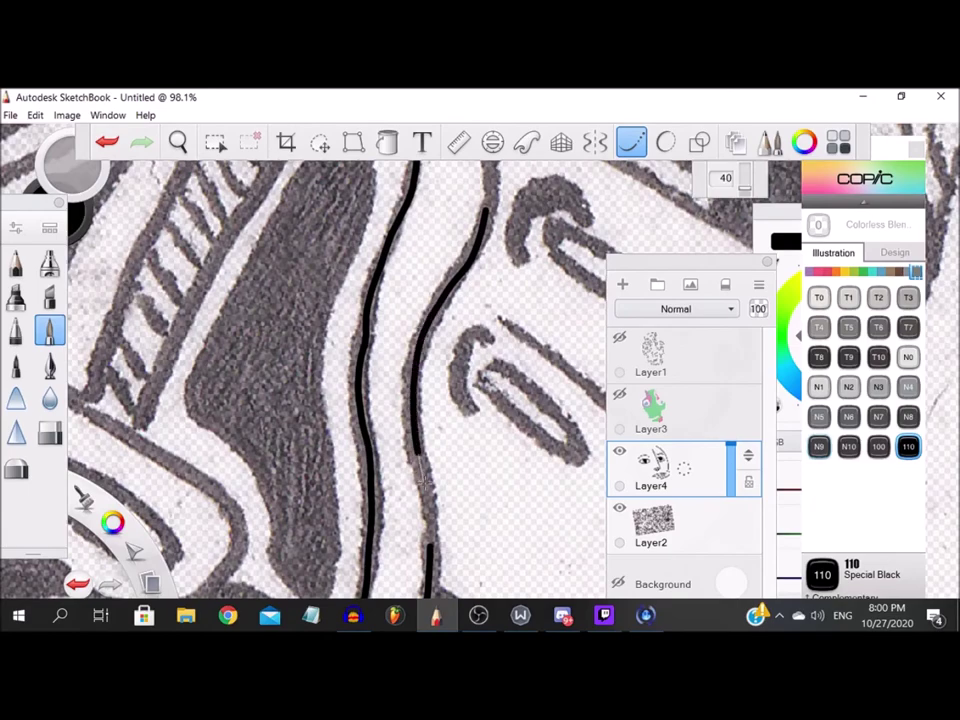
pyautogui.scroll(-1, 435, 427)
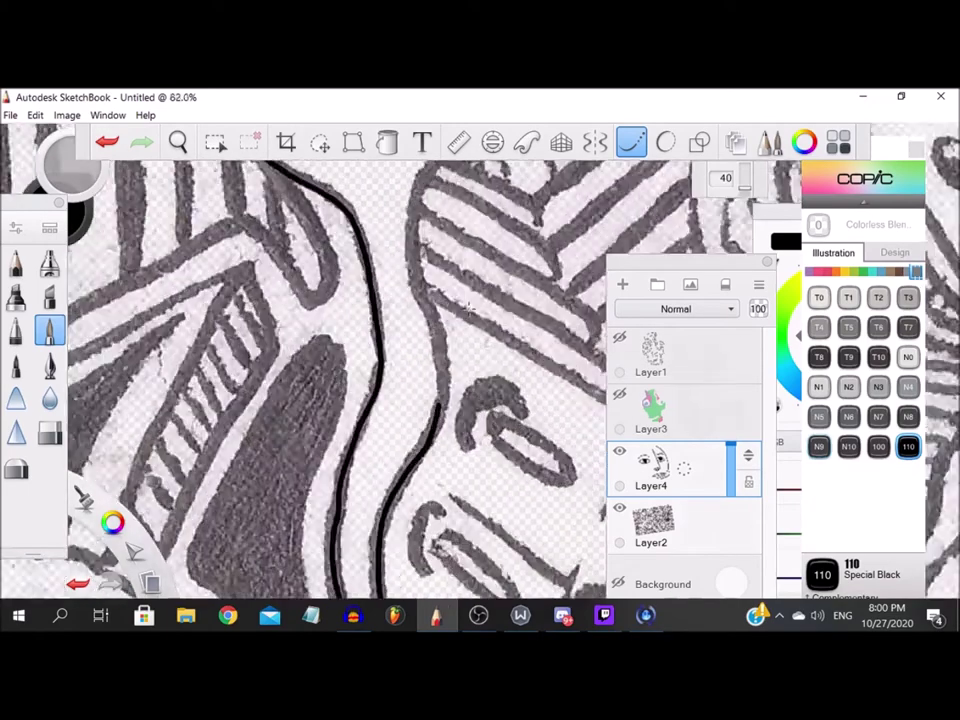
pyautogui.scroll(4, 421, 444)
pyautogui.moveTo(430, 362); pyautogui.dragTo(370, 144)
pyautogui.scroll(-13, 372, 225)
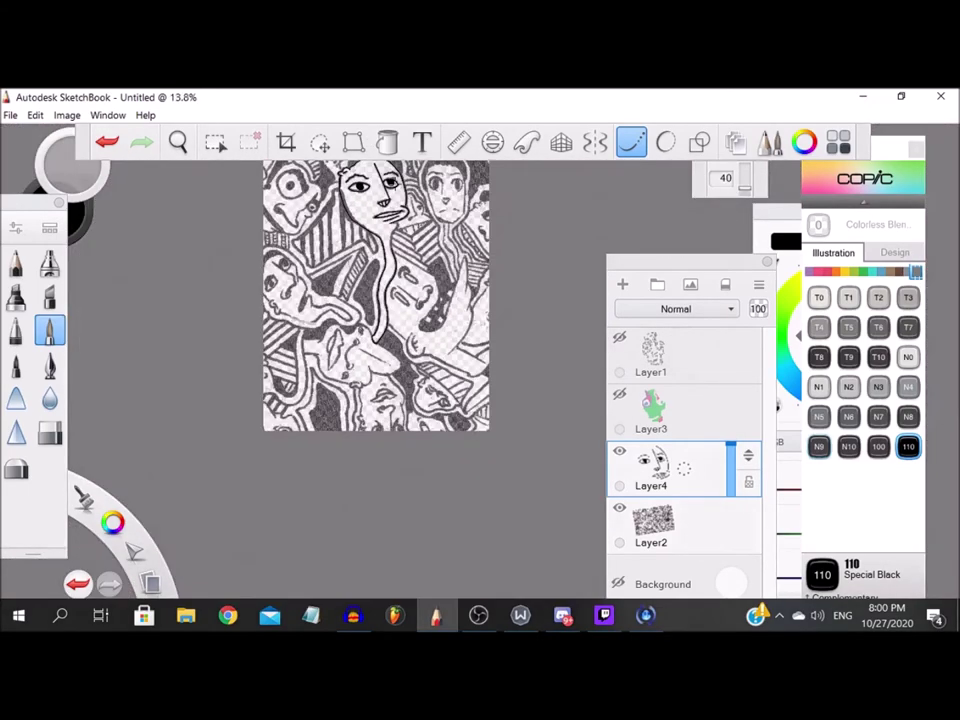
pyautogui.scroll(13, 366, 230)
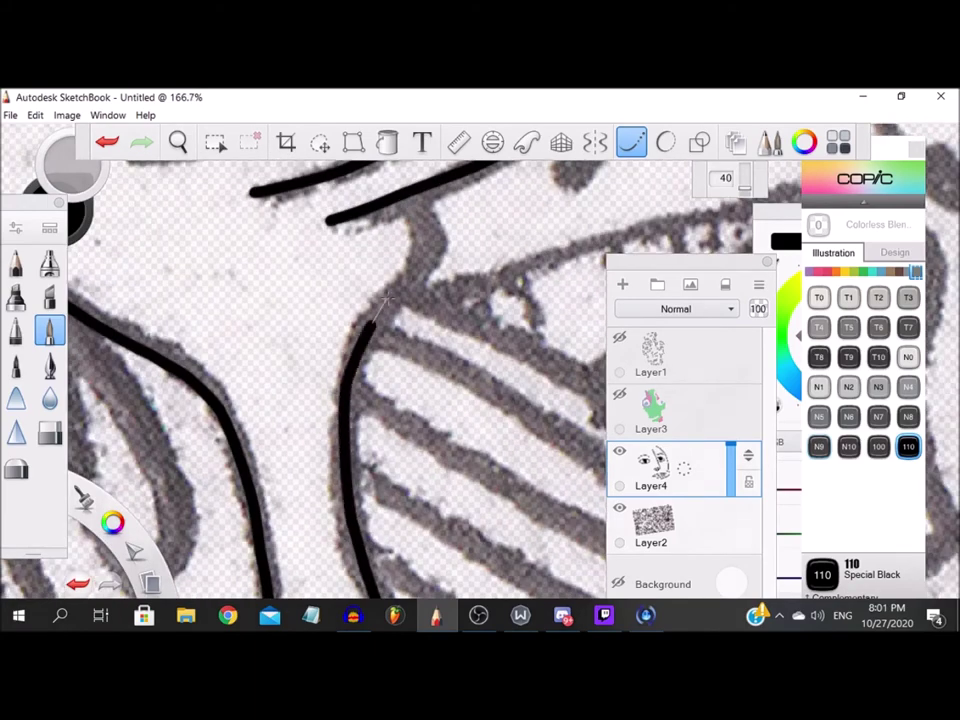
# Step: Ink the wavy outer outline of the hair from the ear across to the right side of the forehead
pyautogui.scroll(-8, 413, 251)
pyautogui.scroll(6, 310, 350)
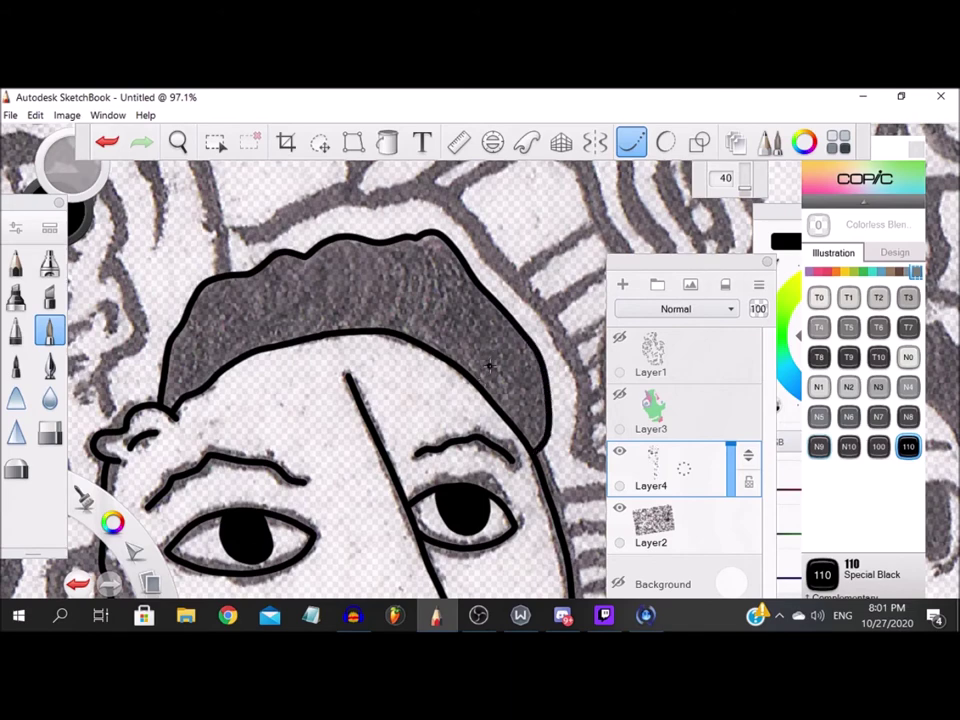
# Step: Enlarge the brush and black in the hair along the hairline and at its right end, with Steady Stroke off
pyautogui.doubleClick(50, 333)
pyautogui.moveTo(447, 401); pyautogui.dragTo(467, 401)
pyautogui.scroll(2, 191, 308)
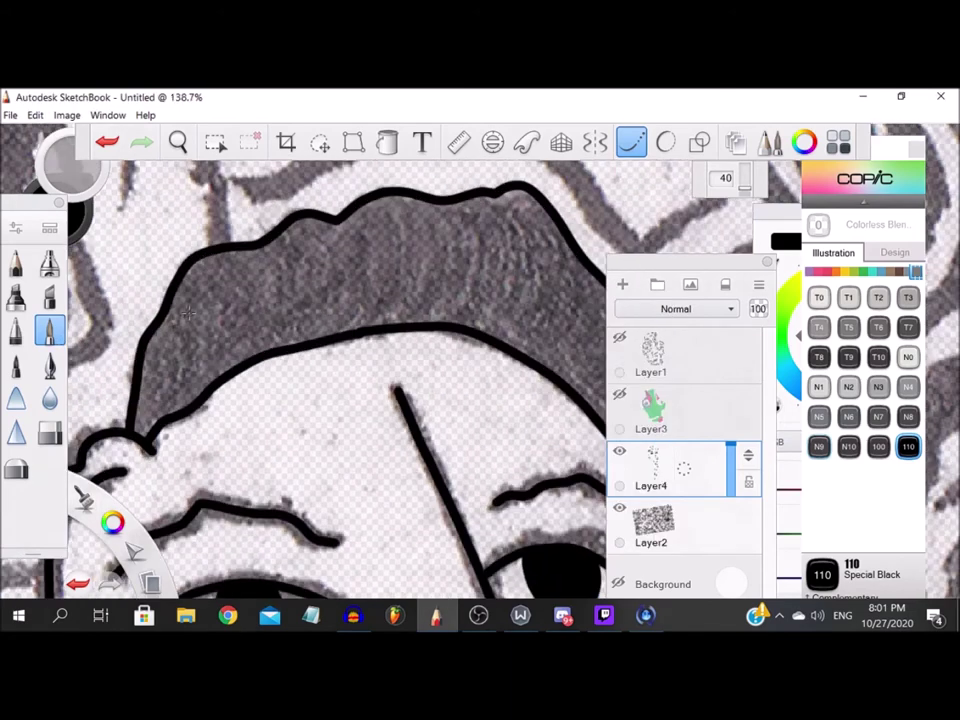
pyautogui.moveTo(140, 375)
pyautogui.mouseDown()
pyautogui.moveTo(166, 358)
pyautogui.moveTo(143, 425)
pyautogui.mouseUp()
pyautogui.moveTo(191, 380)
pyautogui.mouseDown()
pyautogui.moveTo(253, 340)
pyautogui.moveTo(381, 313)
pyautogui.moveTo(410, 318)
pyautogui.mouseUp()
pyautogui.scroll(2, 400, 242)
pyautogui.scroll(1, 400, 242)
pyautogui.moveTo(275, 212)
pyautogui.mouseDown()
pyautogui.moveTo(412, 334)
pyautogui.moveTo(510, 455)
pyautogui.moveTo(478, 334)
pyautogui.moveTo(454, 319)
pyautogui.mouseUp()
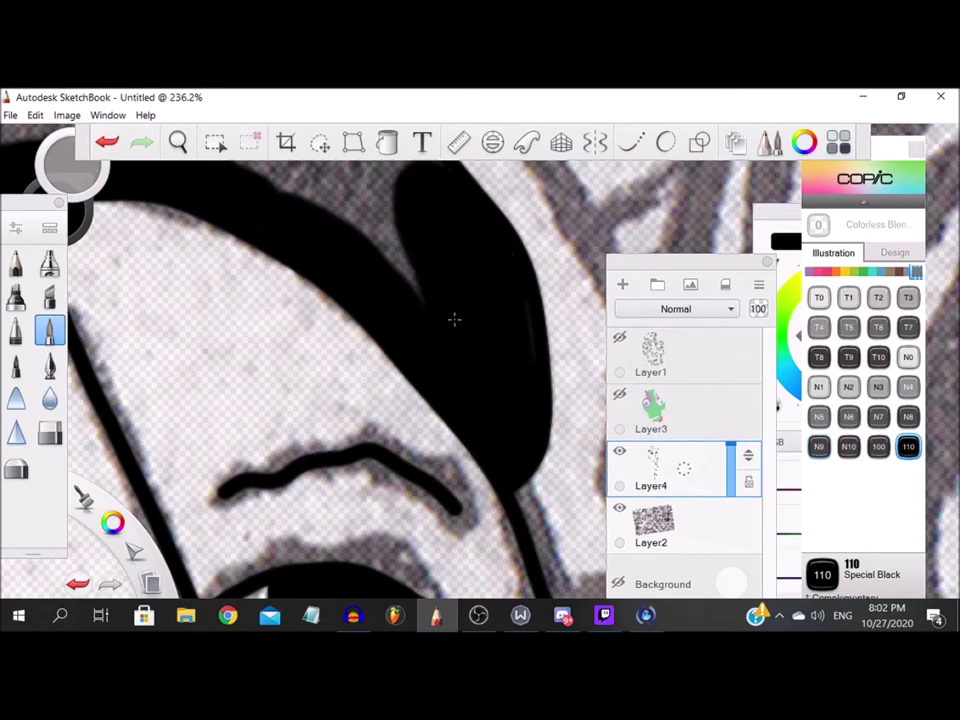
# Step: Fill the remaining area of the hair with solid black
pyautogui.scroll(-1, 454, 319)
pyautogui.moveTo(484, 360)
pyautogui.mouseDown()
pyautogui.moveTo(442, 315)
pyautogui.moveTo(431, 357)
pyautogui.moveTo(425, 300)
pyautogui.moveTo(380, 221)
pyautogui.moveTo(137, 236)
pyautogui.moveTo(240, 264)
pyautogui.moveTo(323, 264)
pyautogui.moveTo(390, 343)
pyautogui.moveTo(345, 291)
pyautogui.mouseUp()
pyautogui.scroll(-6, 204, 293)
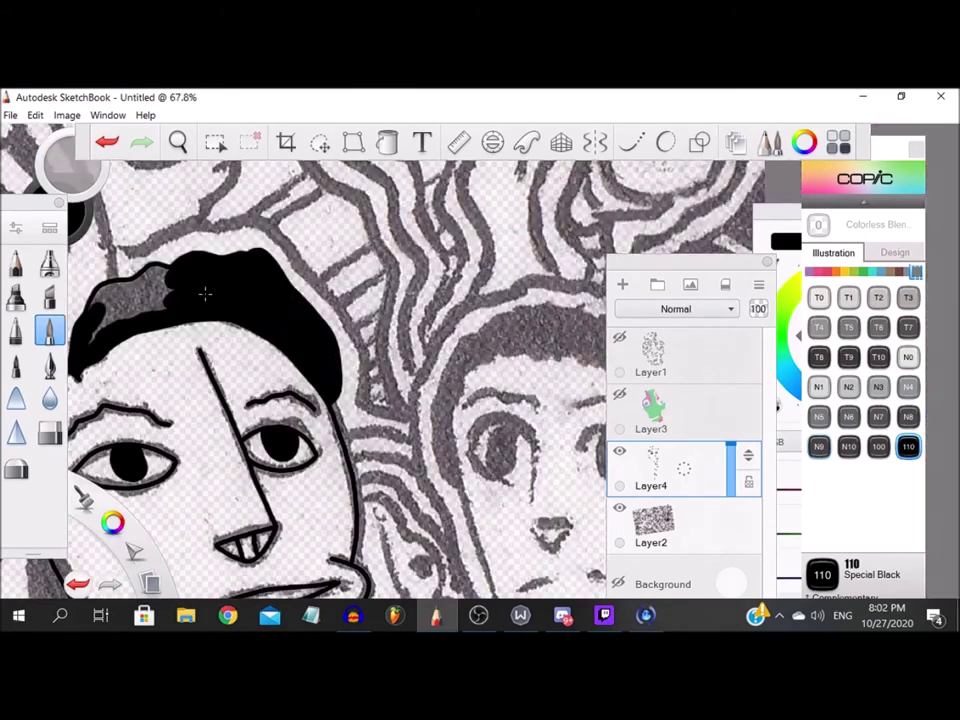
pyautogui.scroll(6, 204, 293)
pyautogui.moveTo(392, 317)
pyautogui.mouseDown()
pyautogui.moveTo(342, 292)
pyautogui.moveTo(231, 341)
pyautogui.moveTo(174, 380)
pyautogui.moveTo(141, 467)
pyautogui.moveTo(370, 367)
pyautogui.moveTo(217, 384)
pyautogui.moveTo(398, 319)
pyautogui.moveTo(356, 343)
pyautogui.mouseUp()
pyautogui.scroll(-15, 356, 343)
pyautogui.scroll(3, 356, 343)
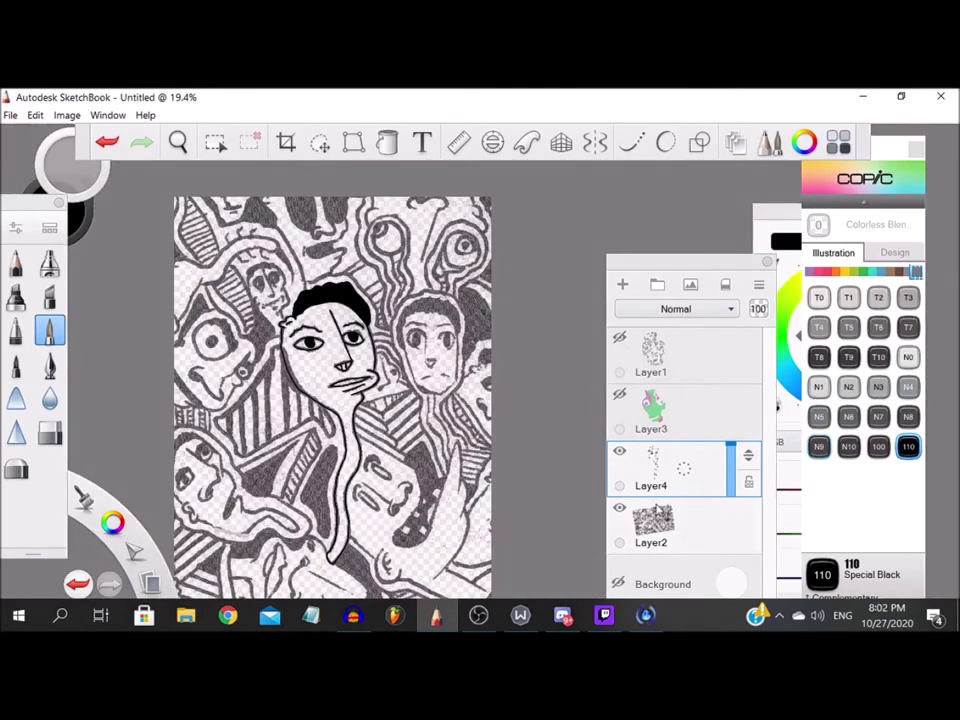
# Step: Hide the scanned sketch on Layer2 and show the white Background
pyautogui.click(619, 508)
pyautogui.click(618, 583)
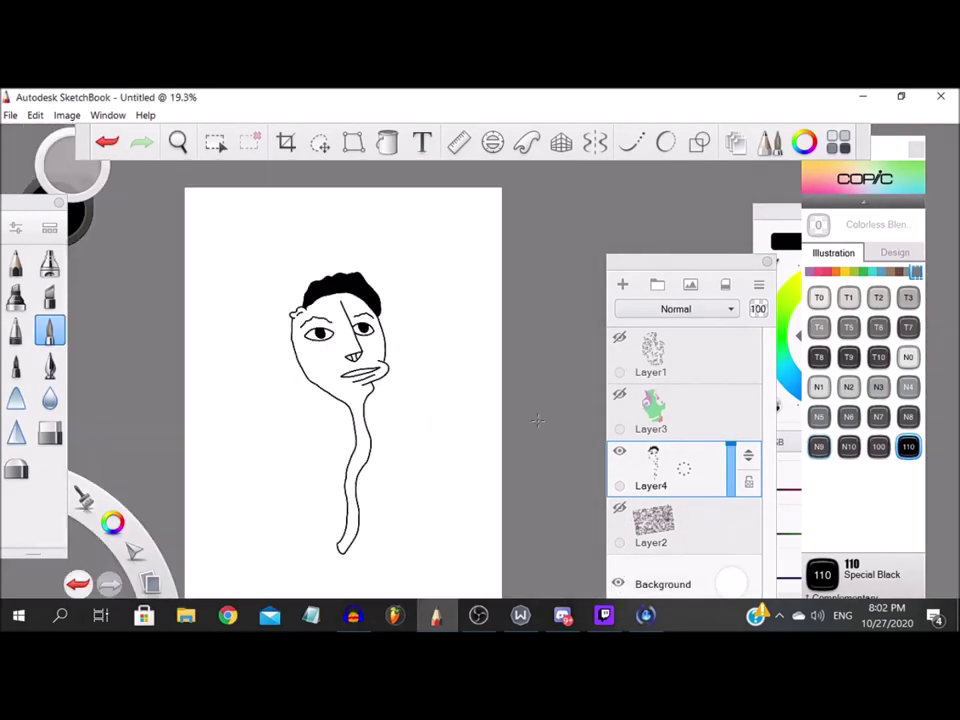
# Step: Choose Copic RV13 Tender Pink and add a new layer beneath the line art on Layer4
pyautogui.click(818, 271)
pyautogui.click(908, 356)
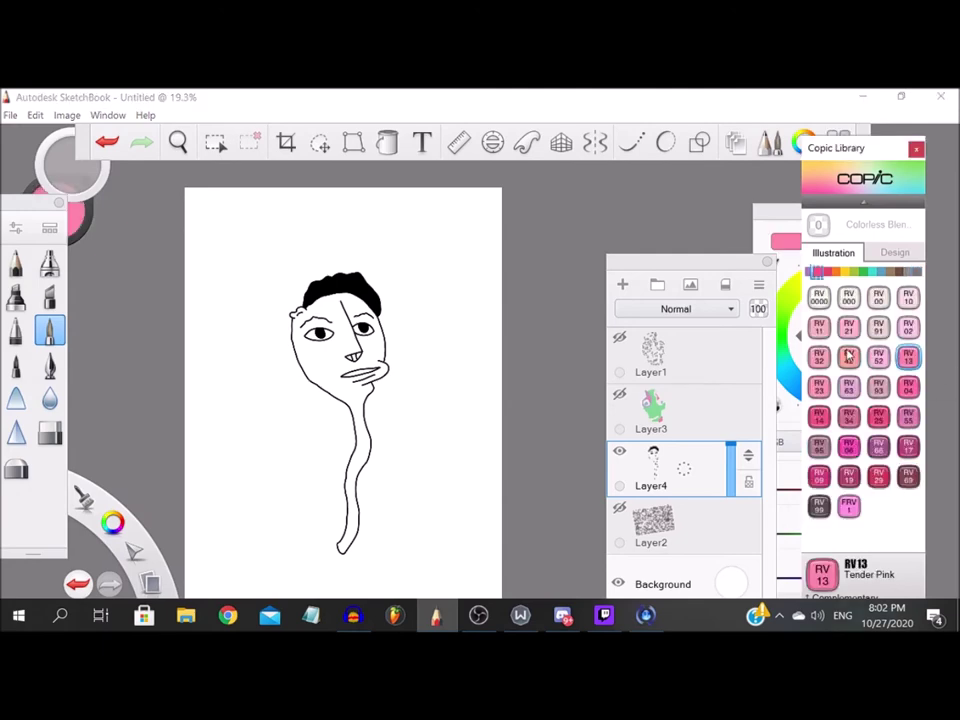
pyautogui.scroll(3, 320, 392)
pyautogui.click(660, 526)
pyautogui.click(622, 284)
# Step: Paint the left cheek and the area under the left eye pink
pyautogui.scroll(4, 254, 269)
pyautogui.moveTo(186, 248); pyautogui.dragTo(212, 320)
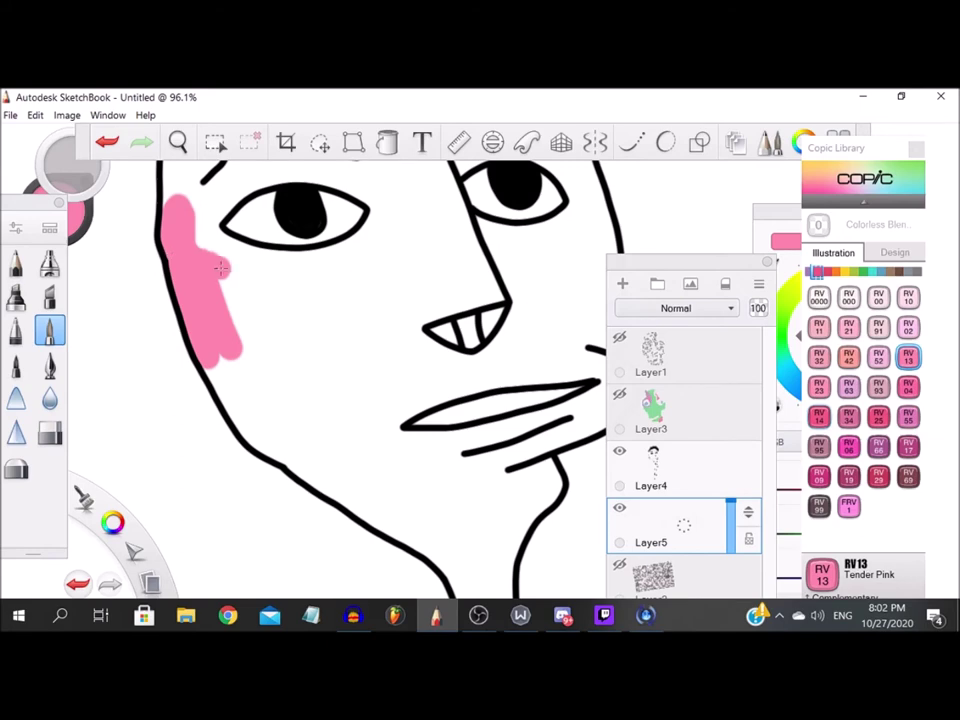
pyautogui.moveTo(255, 257)
pyautogui.mouseDown()
pyautogui.moveTo(333, 258)
pyautogui.moveTo(358, 243)
pyautogui.moveTo(262, 284)
pyautogui.moveTo(221, 268)
pyautogui.moveTo(353, 300)
pyautogui.moveTo(550, 318)
pyautogui.moveTo(487, 284)
pyautogui.moveTo(411, 296)
pyautogui.moveTo(432, 225)
pyautogui.mouseUp()
pyautogui.moveTo(237, 310); pyautogui.dragTo(369, 339)
pyautogui.scroll(-2, 425, 347)
# Step: Enlarge the brush and paint the lower face around the nose and mouth pink
pyautogui.doubleClick(49, 335)
pyautogui.moveTo(466, 398); pyautogui.dragTo(492, 398)
pyautogui.click(666, 177)
pyautogui.moveTo(203, 342)
pyautogui.mouseDown()
pyautogui.moveTo(183, 341)
pyautogui.moveTo(240, 403)
pyautogui.moveTo(324, 455)
pyautogui.moveTo(235, 339)
pyautogui.moveTo(281, 379)
pyautogui.mouseUp()
pyautogui.moveTo(351, 345)
pyautogui.mouseDown()
pyautogui.moveTo(441, 345)
pyautogui.moveTo(441, 365)
pyautogui.moveTo(449, 351)
pyautogui.moveTo(418, 371)
pyautogui.moveTo(300, 405)
pyautogui.mouseUp()
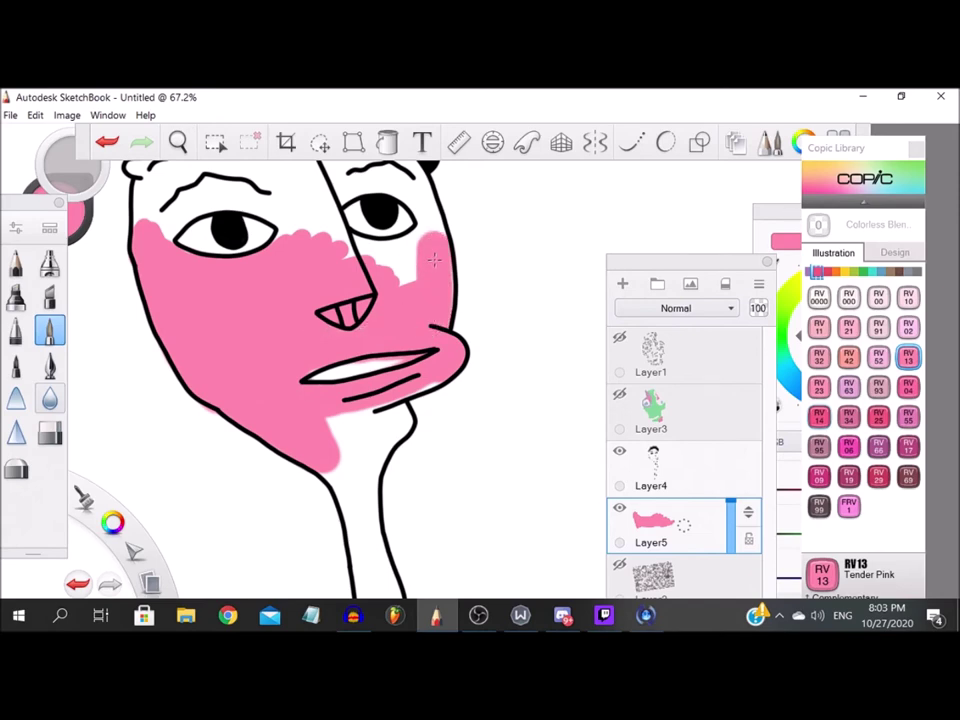
# Step: Extend the pink over the right cheek and the area around the right eye
pyautogui.scroll(-5, 432, 327)
pyautogui.scroll(8, 450, 302)
pyautogui.moveTo(450, 302); pyautogui.dragTo(482, 306)
pyautogui.scroll(-5, 482, 306)
pyautogui.scroll(5, 460, 247)
pyautogui.moveTo(304, 275)
pyautogui.mouseDown()
pyautogui.moveTo(302, 443)
pyautogui.moveTo(345, 445)
pyautogui.moveTo(523, 377)
pyautogui.moveTo(438, 222)
pyautogui.moveTo(368, 215)
pyautogui.mouseUp()
pyautogui.scroll(-5, 368, 230)
pyautogui.scroll(4, 330, 200)
# Step: Paint the remaining forehead and ear areas pink, undoing one stray stroke
pyautogui.moveTo(398, 291)
pyautogui.mouseDown()
pyautogui.moveTo(407, 294)
pyautogui.moveTo(240, 364)
pyautogui.moveTo(362, 371)
pyautogui.moveTo(174, 544)
pyautogui.moveTo(305, 422)
pyautogui.mouseUp()
pyautogui.scroll(-5, 270, 432)
pyautogui.scroll(5, 222, 446)
pyautogui.hotkey('ctrl', 'z')
pyautogui.scroll(2, 300, 401)
pyautogui.moveTo(280, 352)
pyautogui.mouseDown()
pyautogui.moveTo(300, 376)
pyautogui.moveTo(284, 414)
pyautogui.moveTo(224, 388)
pyautogui.moveTo(260, 409)
pyautogui.moveTo(242, 456)
pyautogui.mouseUp()
pyautogui.scroll(-10, 242, 456)
pyautogui.scroll(7, 463, 283)
# Step: Paint the chin and the upper half of the neck pink
pyautogui.moveTo(464, 283)
pyautogui.mouseDown()
pyautogui.moveTo(411, 364)
pyautogui.moveTo(330, 379)
pyautogui.moveTo(369, 388)
pyautogui.moveTo(373, 442)
pyautogui.mouseUp()
pyautogui.scroll(-5, 370, 420)
pyautogui.scroll(5, 370, 460)
pyautogui.moveTo(333, 298)
pyautogui.mouseDown()
pyautogui.moveTo(319, 256)
pyautogui.moveTo(340, 272)
pyautogui.moveTo(372, 448)
pyautogui.moveTo(311, 540)
pyautogui.mouseUp()
pyautogui.moveTo(339, 336); pyautogui.dragTo(340, 408)
pyautogui.scroll(-10, 340, 408)
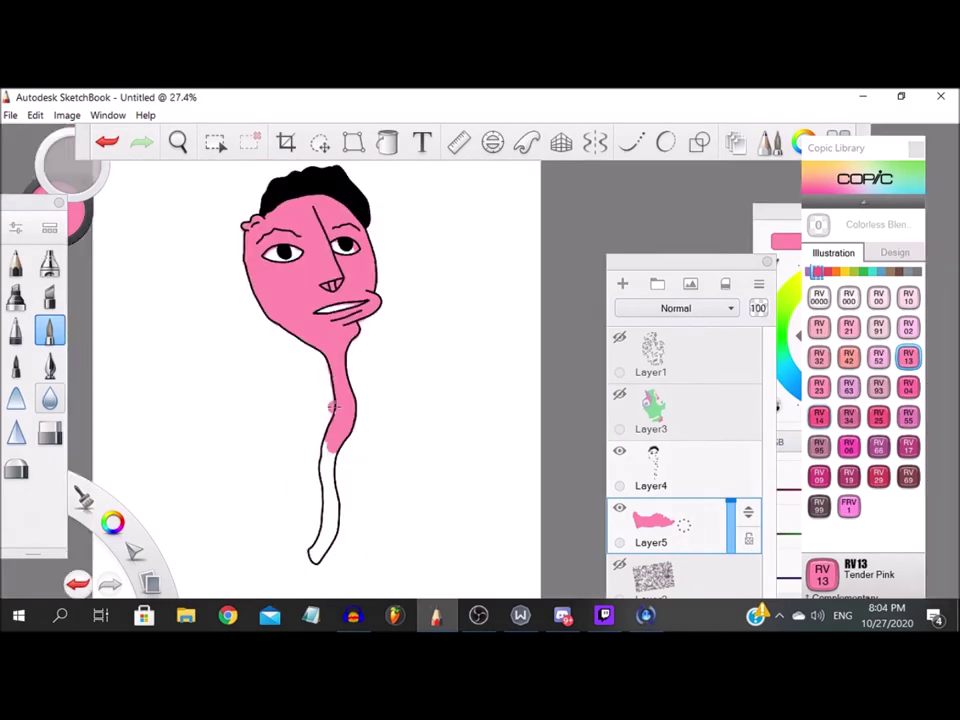
# Step: Paint the lower half of the neck pink down to its tip
pyautogui.scroll(6, 340, 408)
pyautogui.moveTo(350, 215)
pyautogui.mouseDown()
pyautogui.moveTo(323, 490)
pyautogui.moveTo(291, 567)
pyautogui.mouseUp()
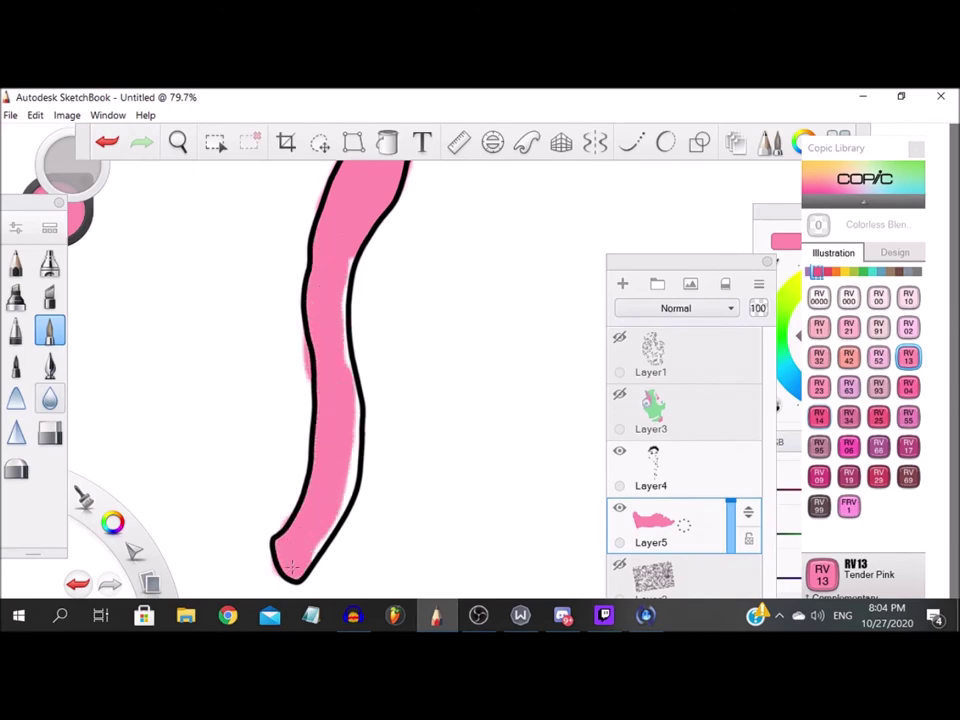
pyautogui.scroll(-6, 352, 240)
pyautogui.scroll(5, 364, 281)
# Step: Choose Copic RV000 Pale Purple, reduce the brush size and paint the white of the left eye
pyautogui.scroll(2, 364, 281)
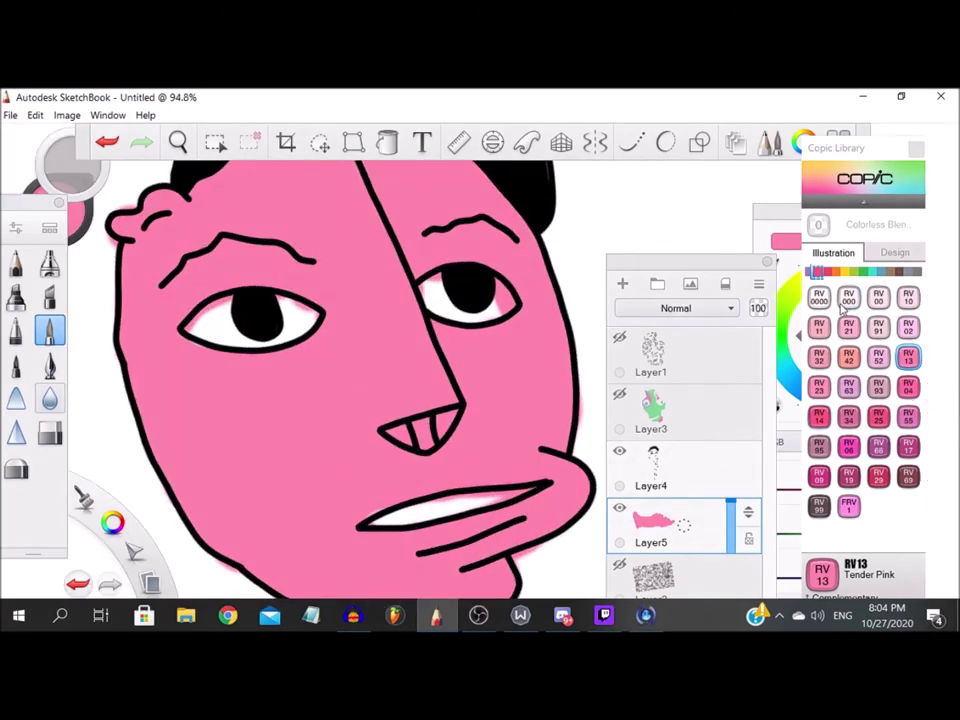
pyautogui.click(848, 299)
pyautogui.scroll(5, 215, 315)
pyautogui.moveTo(180, 335); pyautogui.dragTo(216, 324)
pyautogui.scroll(1, 216, 326)
pyautogui.hotkey('ctrl', 'z')
pyautogui.doubleClick(43, 328)
pyautogui.moveTo(480, 399); pyautogui.dragTo(454, 399)
pyautogui.click(666, 175)
pyautogui.moveTo(145, 350)
pyautogui.mouseDown()
pyautogui.moveTo(180, 358)
pyautogui.moveTo(300, 261)
pyautogui.mouseUp()
pyautogui.moveTo(440, 276)
pyautogui.mouseDown()
pyautogui.moveTo(290, 385)
pyautogui.moveTo(197, 345)
pyautogui.mouseUp()
pyautogui.moveTo(332, 362); pyautogui.dragTo(419, 340)
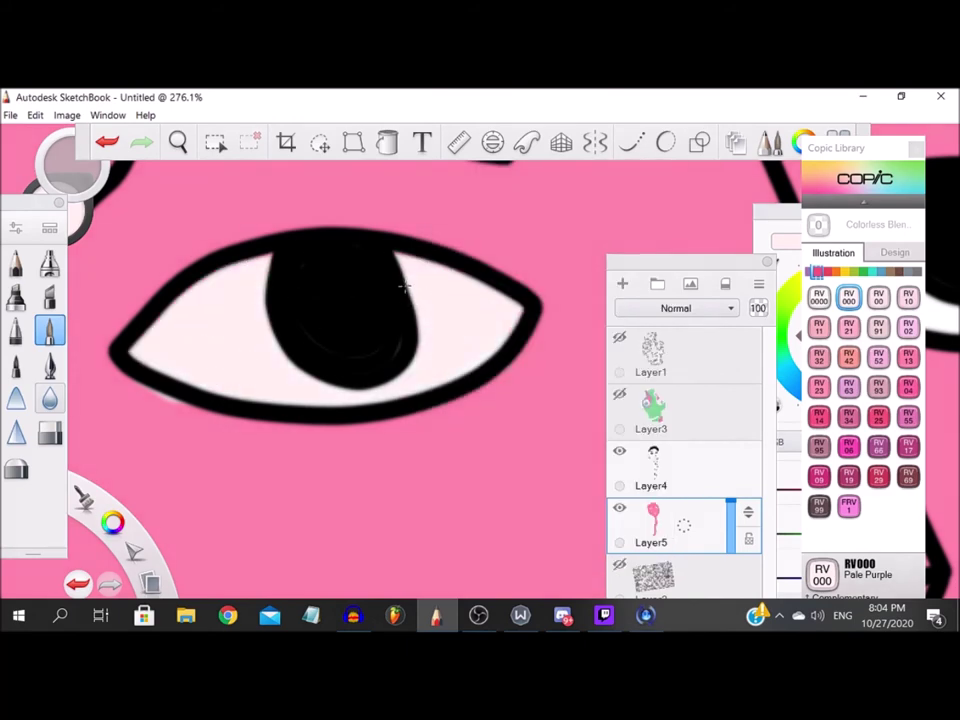
# Step: Paint the white of the right eye in Pale Purple, undoing one stray stroke
pyautogui.scroll(-4, 405, 285)
pyautogui.scroll(3, 412, 308)
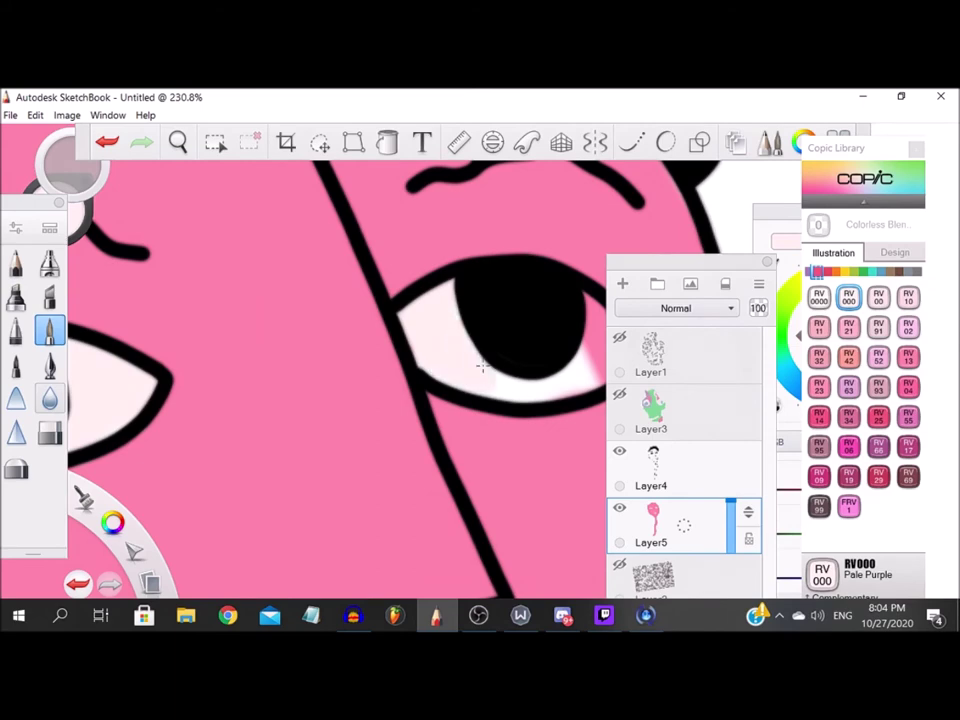
pyautogui.scroll(2, 484, 377)
pyautogui.hotkey('ctrl', 'z')
pyautogui.scroll(-4, 300, 370)
pyautogui.scroll(2, 180, 350)
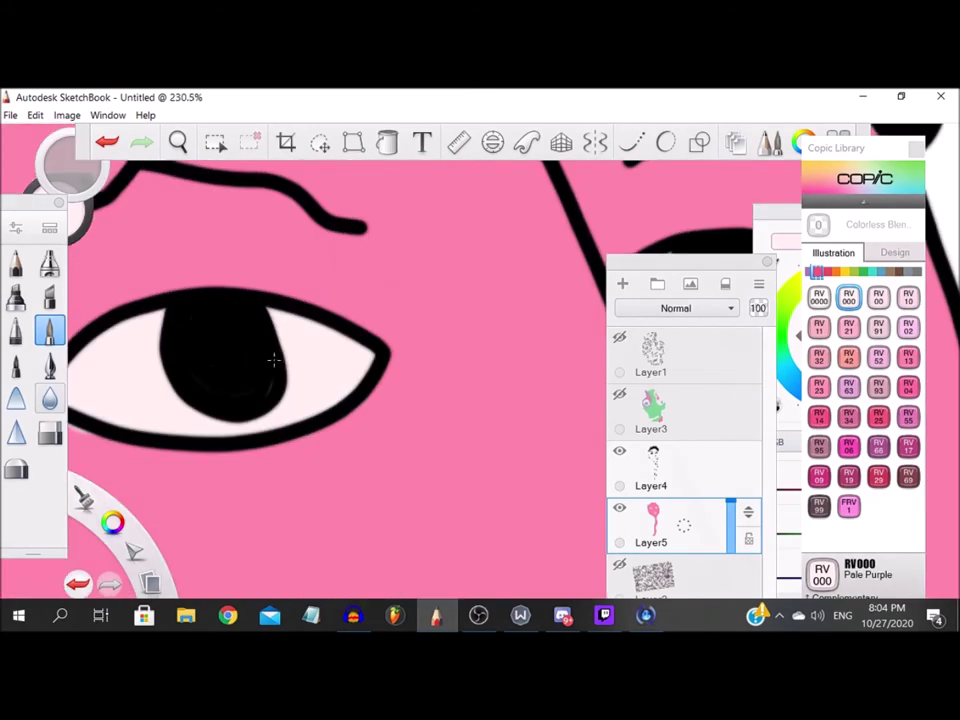
# Step: Paint the opening between the lips in Pale Purple
pyautogui.scroll(-4, 219, 365)
pyautogui.scroll(3, 440, 590)
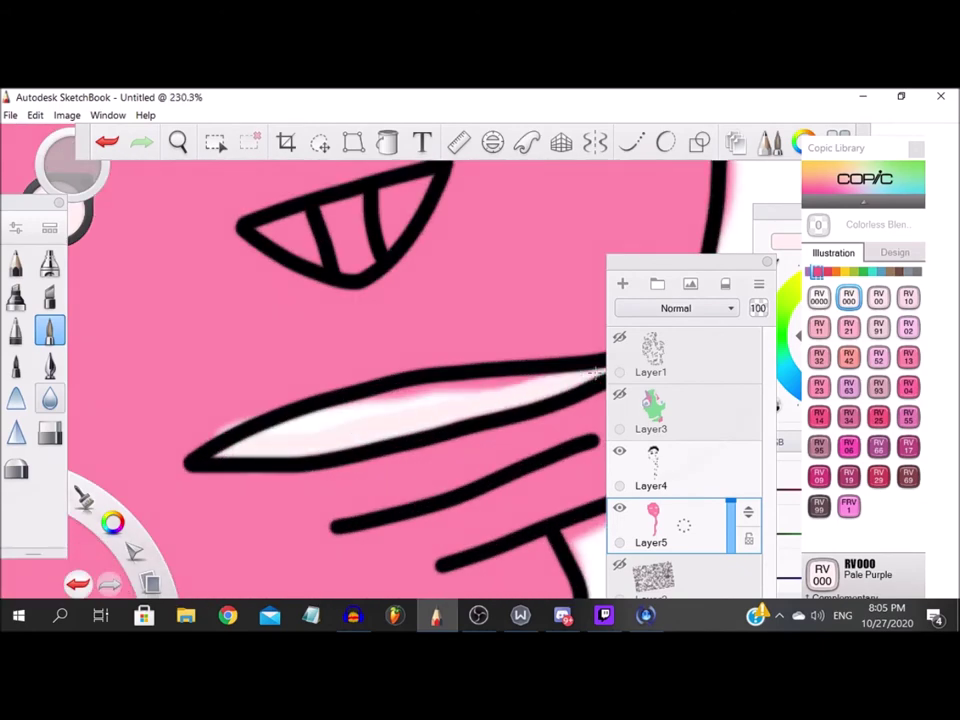
pyautogui.scroll(-5, 258, 437)
pyautogui.scroll(5, 272, 339)
# Step: Switch to the eraser and remove the colour spilling outside the face outline around the jaw and chin
pyautogui.click(50, 433)
pyautogui.scroll(3, 292, 376)
pyautogui.moveTo(454, 345)
pyautogui.mouseDown()
pyautogui.moveTo(296, 377)
pyautogui.moveTo(307, 366)
pyautogui.mouseUp()
pyautogui.scroll(-4, 296, 377)
pyautogui.scroll(3, 294, 430)
pyautogui.scroll(-6, 400, 380)
pyautogui.scroll(5, 392, 266)
pyautogui.moveTo(392, 266)
pyautogui.mouseDown()
pyautogui.moveTo(375, 506)
pyautogui.moveTo(362, 545)
pyautogui.mouseUp()
pyautogui.scroll(-1, 305, 515)
pyautogui.scroll(2, 250, 515)
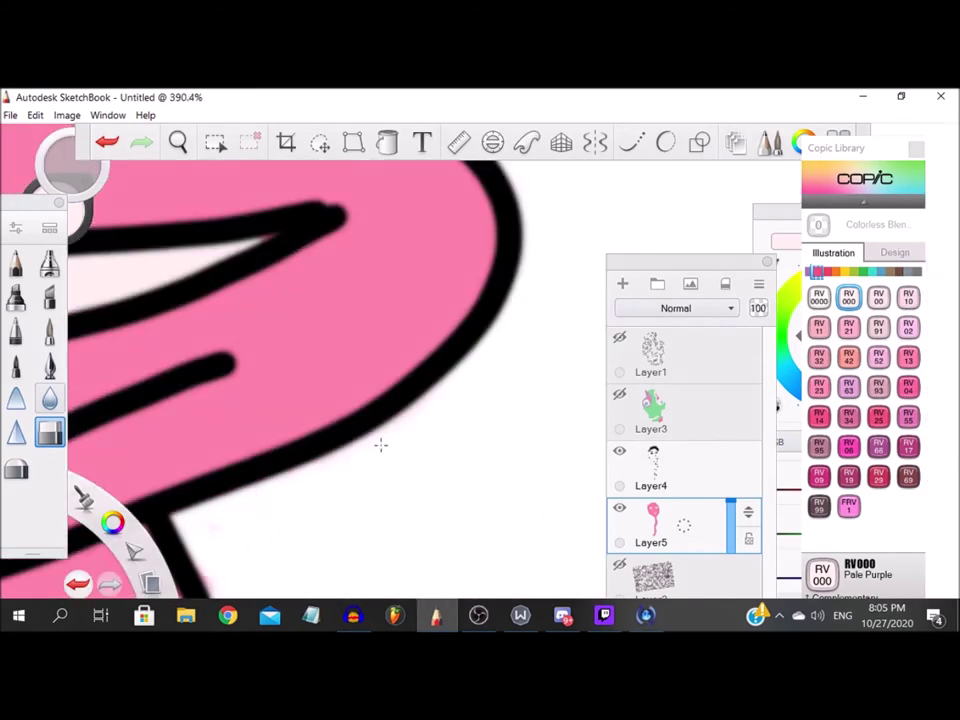
pyautogui.scroll(1, 330, 390)
pyautogui.scroll(1, 285, 455)
pyautogui.scroll(-5, 320, 400)
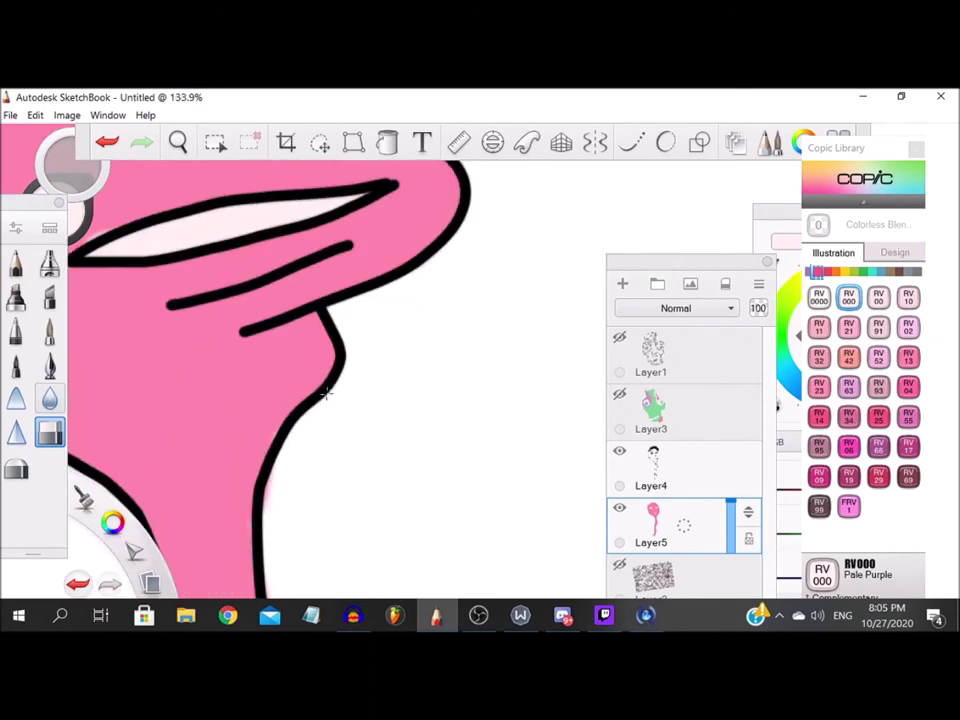
# Step: Erase the pink spilling past the upper part of the neck's left outline
pyautogui.scroll(2, 289, 279)
pyautogui.moveTo(334, 461); pyautogui.dragTo(338, 505)
pyautogui.scroll(-4, 320, 428)
pyautogui.scroll(5, 325, 500)
pyautogui.moveTo(328, 238)
pyautogui.mouseDown()
pyautogui.moveTo(332, 360)
pyautogui.moveTo(296, 519)
pyautogui.moveTo(268, 588)
pyautogui.mouseUp()
pyautogui.scroll(-5, 260, 400)
pyautogui.scroll(5, 302, 348)
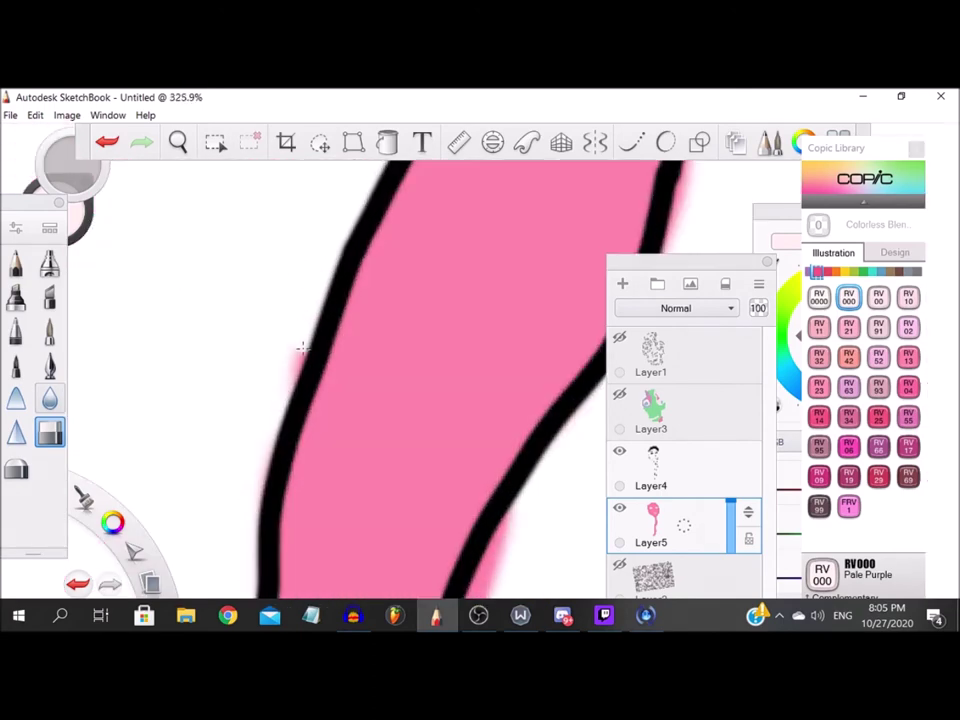
# Step: Erase the pink spilling past the neck's left outline from the middle down to near the tip
pyautogui.scroll(1, 251, 450)
pyautogui.scroll(-2, 249, 321)
pyautogui.moveTo(249, 321); pyautogui.dragTo(272, 540)
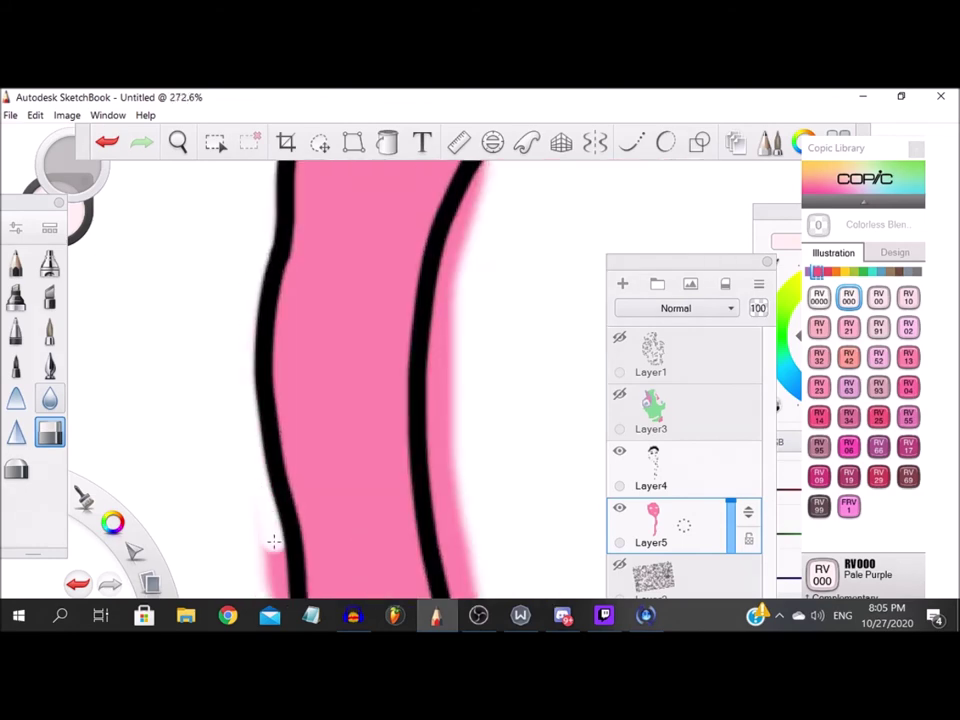
pyautogui.scroll(3, 258, 482)
pyautogui.scroll(-5, 262, 375)
pyautogui.scroll(5, 264, 435)
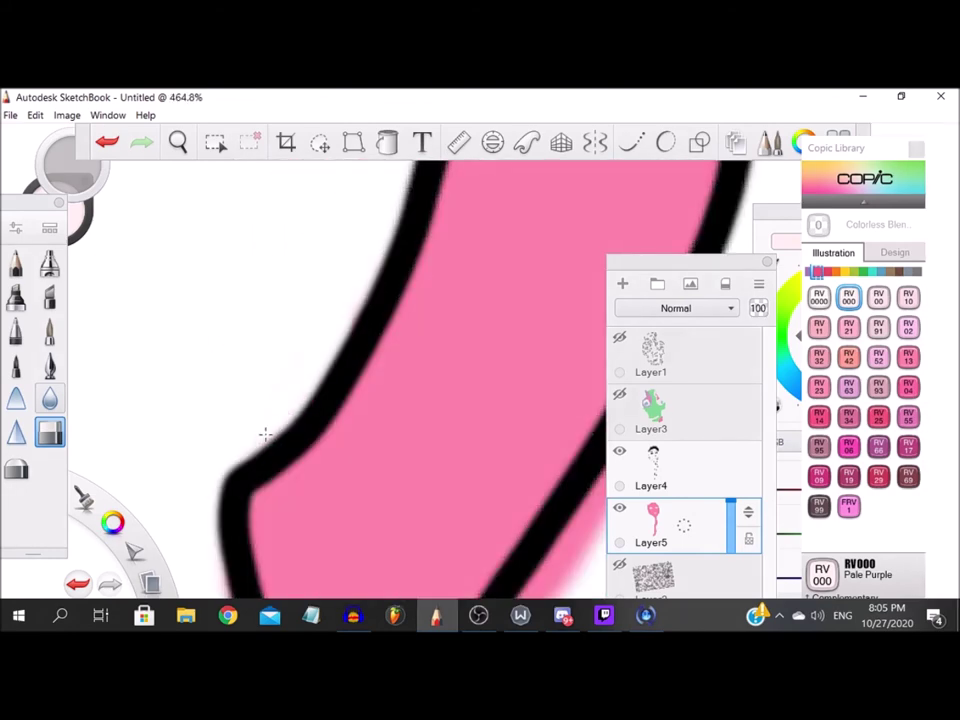
# Step: Erase the excess pink around the neck's tip and the lowest part of its right outline
pyautogui.moveTo(491, 351)
pyautogui.mouseDown()
pyautogui.moveTo(542, 281)
pyautogui.moveTo(508, 312)
pyautogui.mouseUp()
pyautogui.scroll(-2, 540, 300)
pyautogui.scroll(3, 527, 407)
pyautogui.moveTo(572, 308); pyautogui.dragTo(398, 518)
pyautogui.scroll(-10, 398, 517)
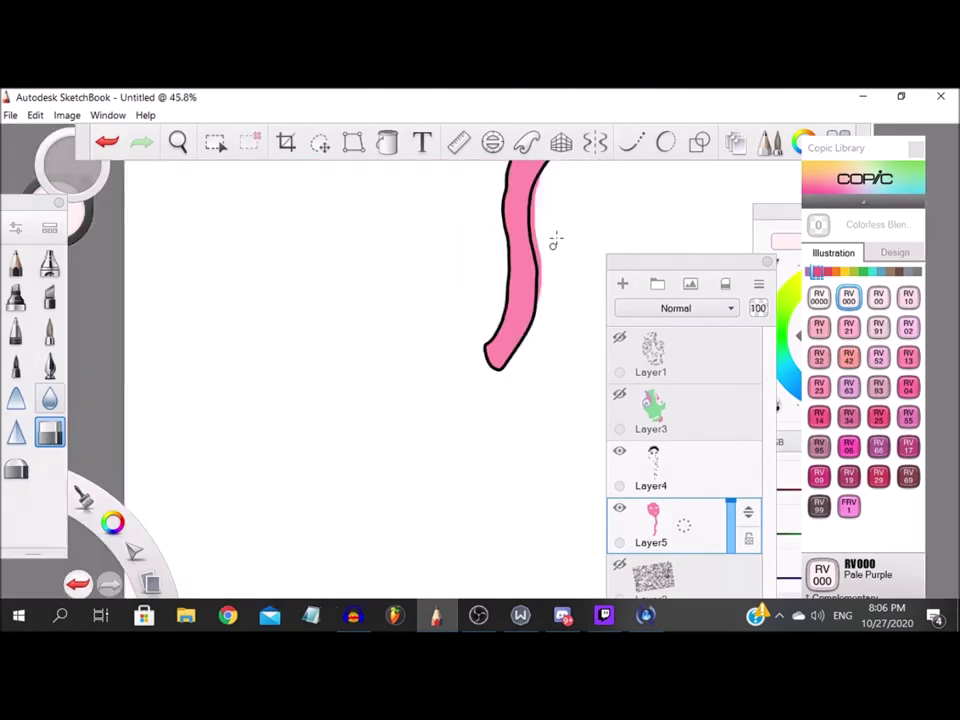
# Step: Erase the pink spilling past the neck's right outline, working from the lower part up to the chin
pyautogui.scroll(8, 462, 444)
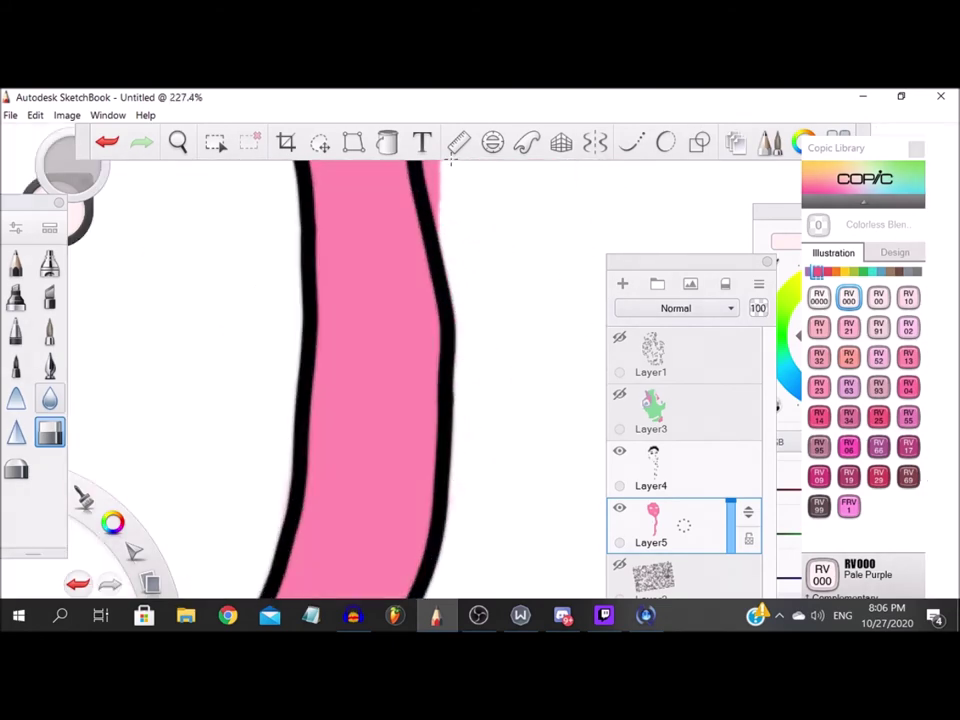
pyautogui.scroll(-3, 476, 219)
pyautogui.scroll(3, 418, 228)
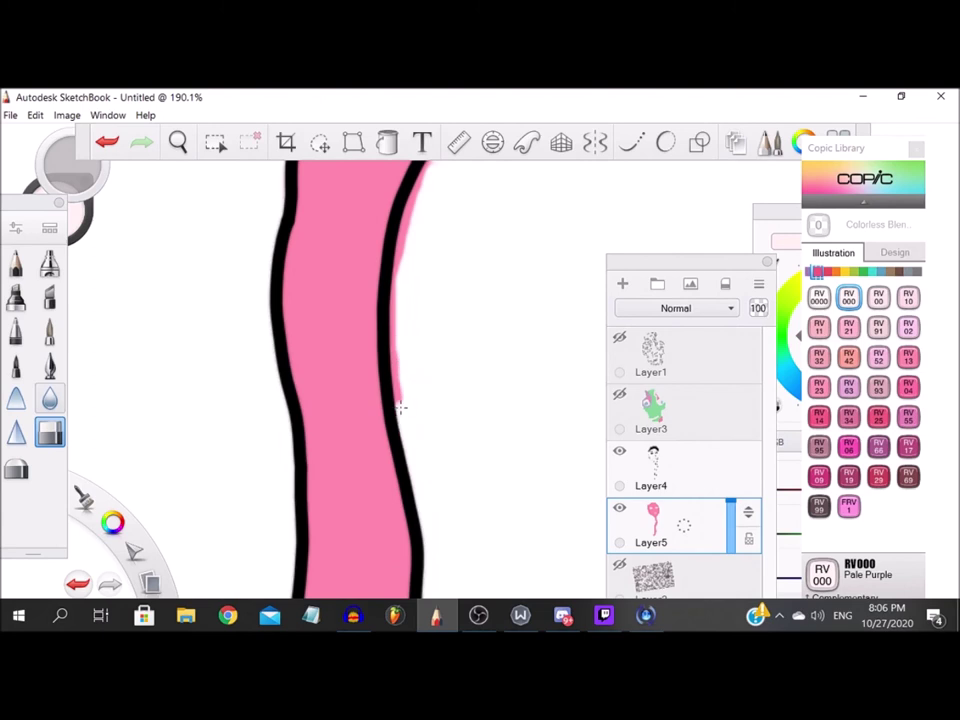
pyautogui.scroll(3, 497, 208)
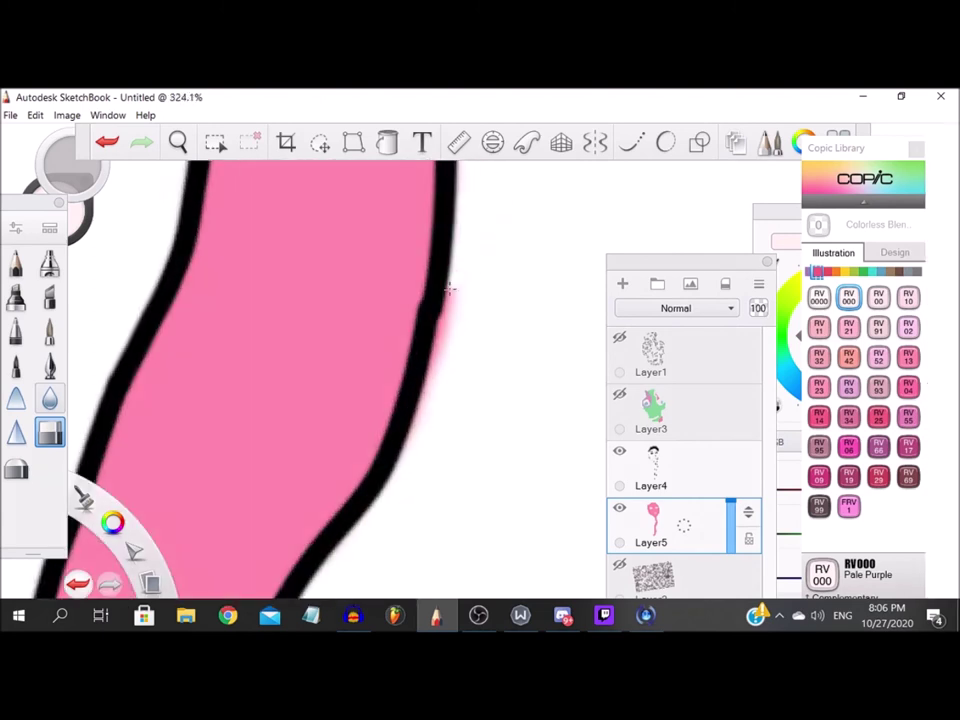
pyautogui.scroll(-3, 431, 202)
pyautogui.scroll(3, 431, 202)
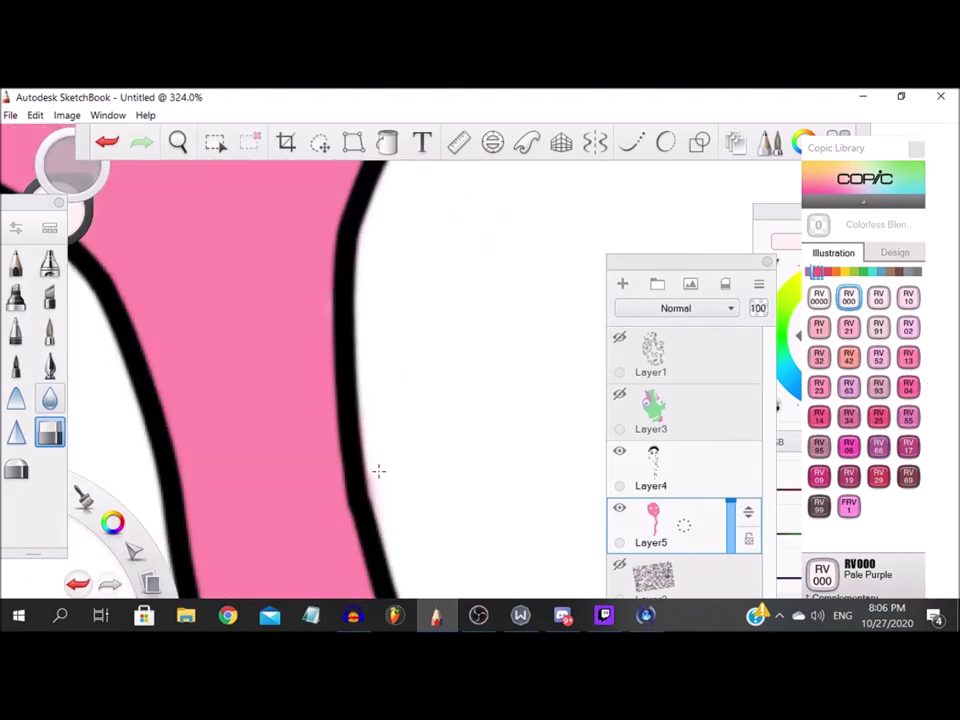
pyautogui.scroll(3, 379, 457)
# Step: Sample the skin pink from the neck and brush over the light spots beside the neck outline and around the mouth
pyautogui.click(805, 145)
pyautogui.click(805, 145)
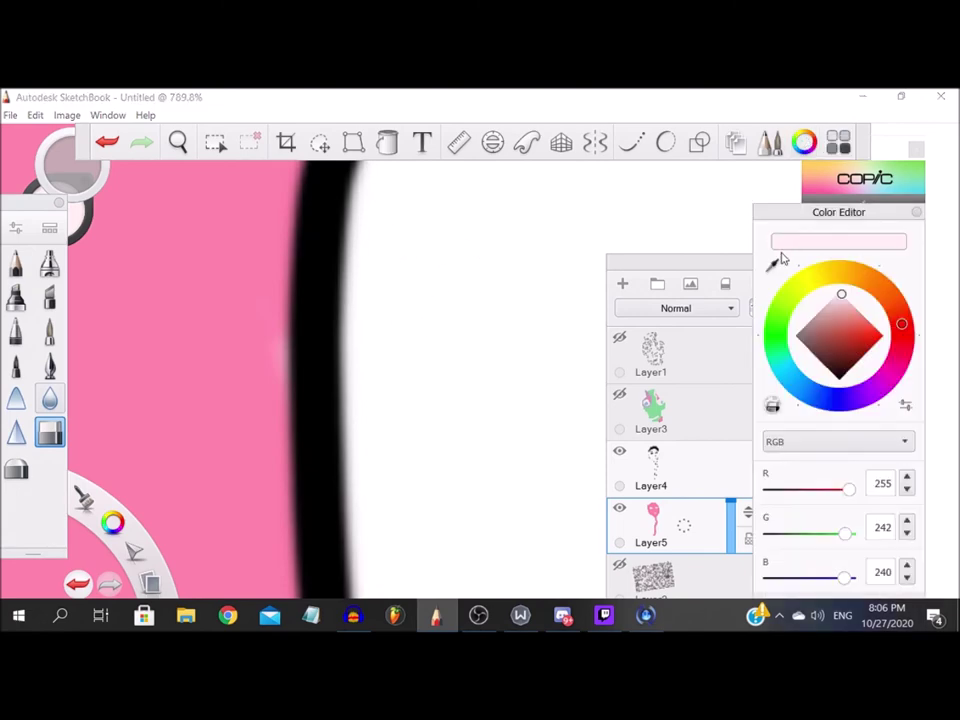
pyautogui.click(772, 265)
pyautogui.click(259, 343)
pyautogui.scroll(-10, 264, 405)
pyautogui.scroll(6, 175, 297)
pyautogui.scroll(3, 240, 337)
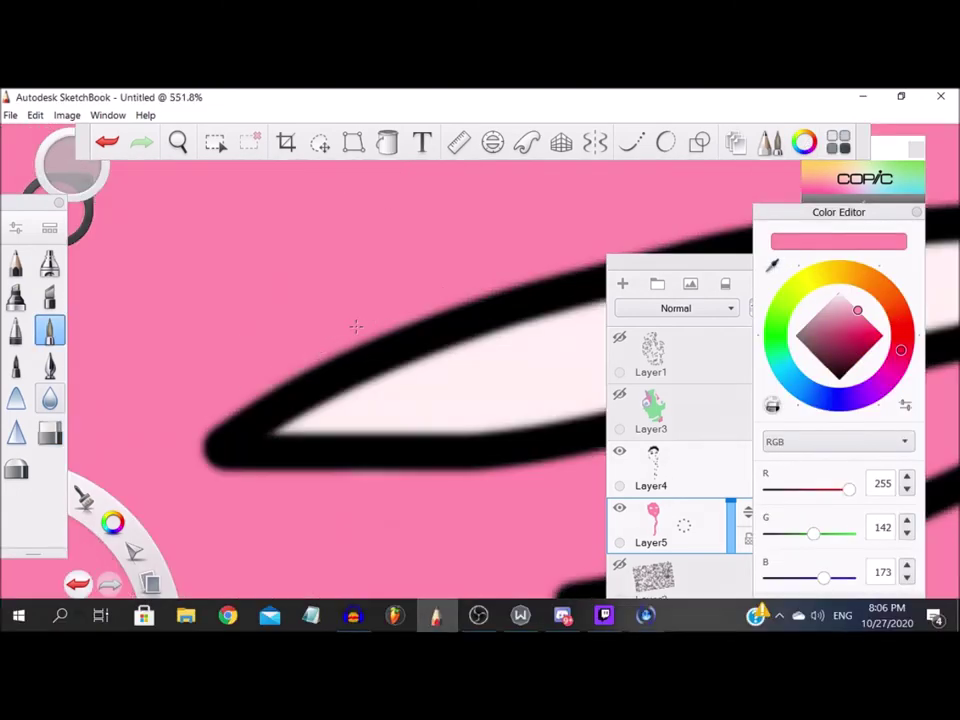
pyautogui.scroll(-10, 315, 349)
# Step: Hide the Background layer and crop the canvas around the long-necked face to 1271 × 2348 px
pyautogui.moveTo(673, 265); pyautogui.dragTo(709, 159)
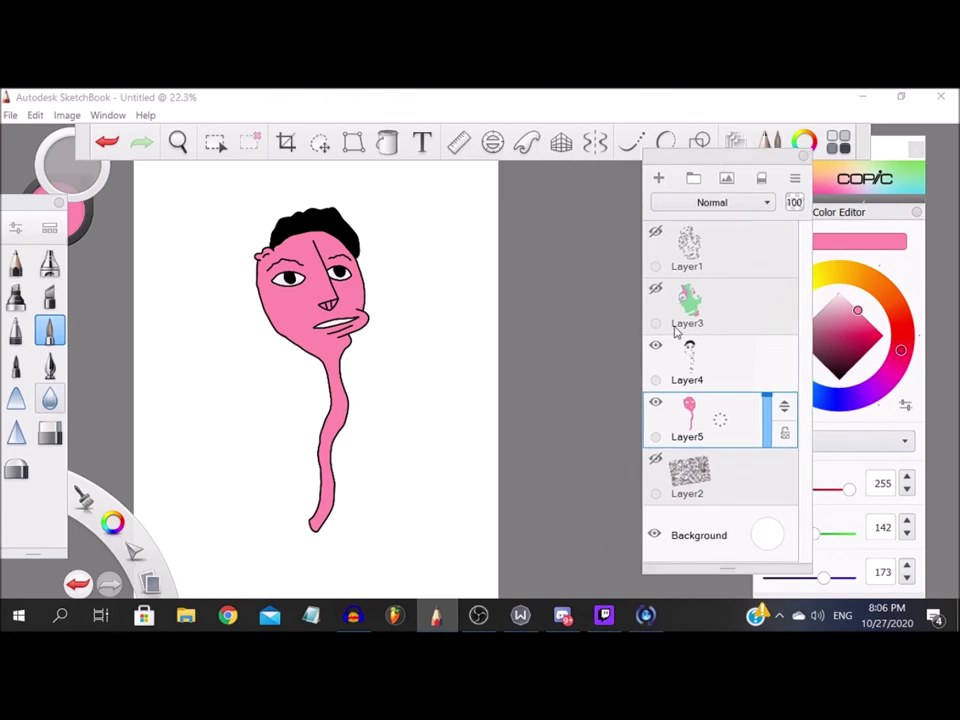
pyautogui.click(654, 534)
pyautogui.scroll(-3, 461, 400)
pyautogui.scroll(3, 388, 364)
pyautogui.click(286, 143)
pyautogui.moveTo(470, 583); pyautogui.dragTo(262, 208)
pyautogui.moveTo(351, 401); pyautogui.dragTo(364, 407)
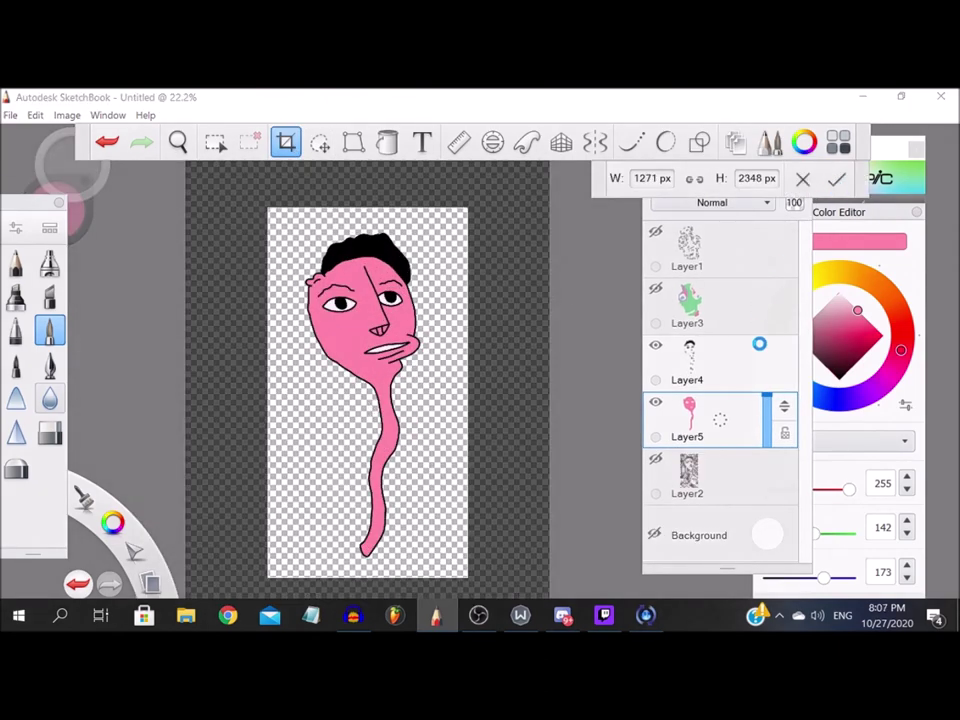
pyautogui.press('Return')
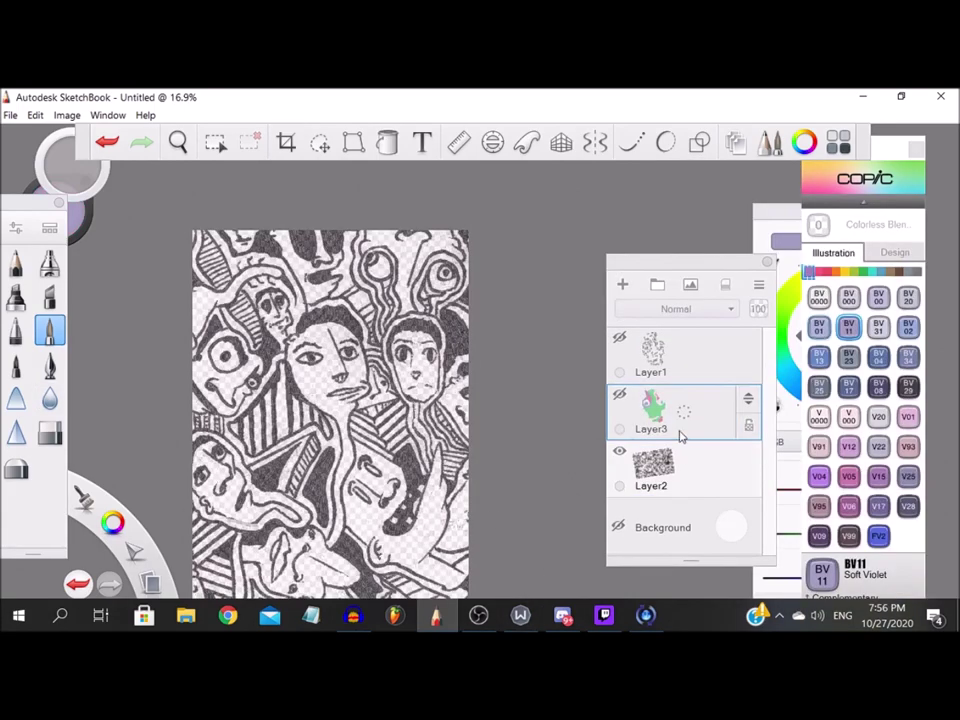
# Step: Add a new layer above the scanned sketch on Layer2 and choose Copic 110 Special Black
pyautogui.hotkey('ctrl', 'shift', 'n')
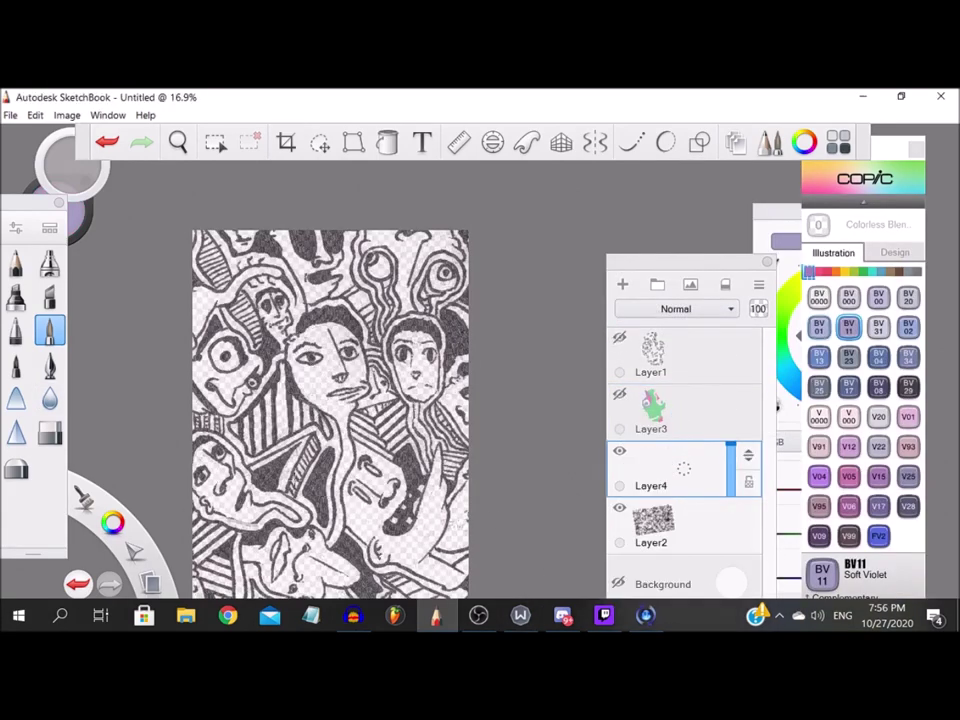
pyautogui.scroll(-1, 355, 393)
pyautogui.scroll(6, 319, 365)
pyautogui.click(915, 272)
pyautogui.click(908, 447)
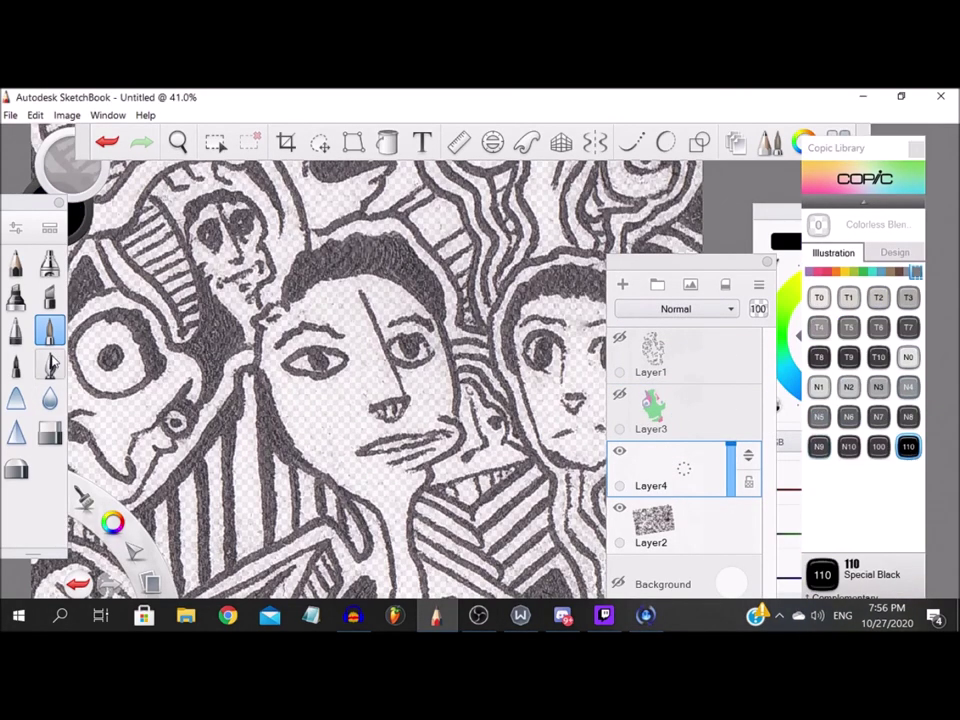
# Step: Set the brush size to 5 and trace the long nose line in black with Steady Stroke turned on
pyautogui.doubleClick(50, 331)
pyautogui.moveTo(633, 391); pyautogui.dragTo(600, 396)
pyautogui.write('5')
pyautogui.click(666, 175)
pyautogui.scroll(3, 358, 430)
pyautogui.click(632, 142)
pyautogui.scroll(2, 375, 217)
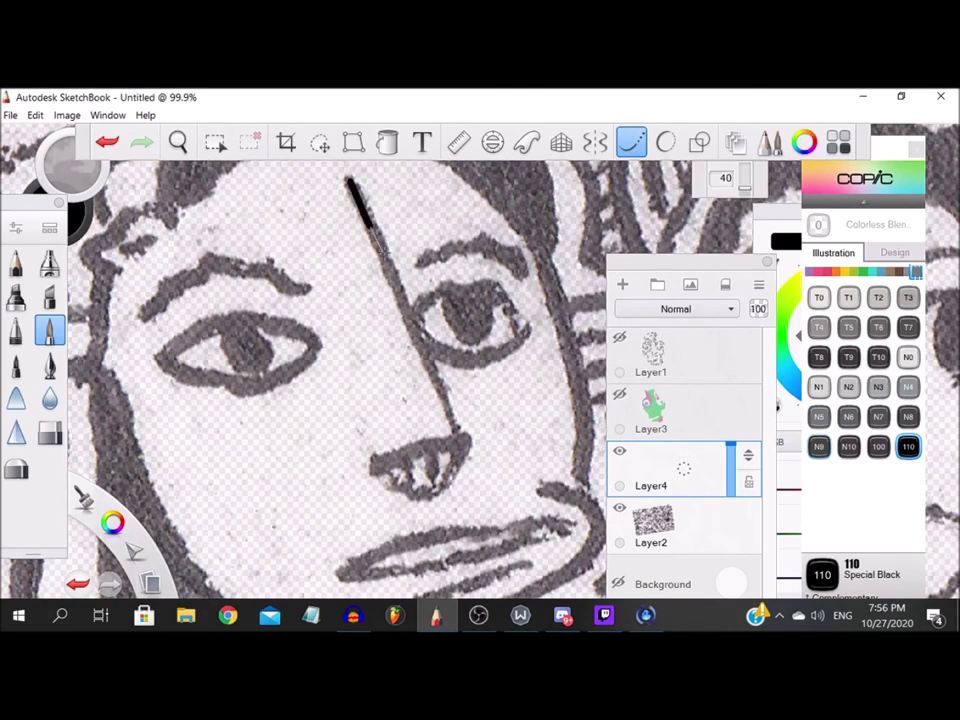